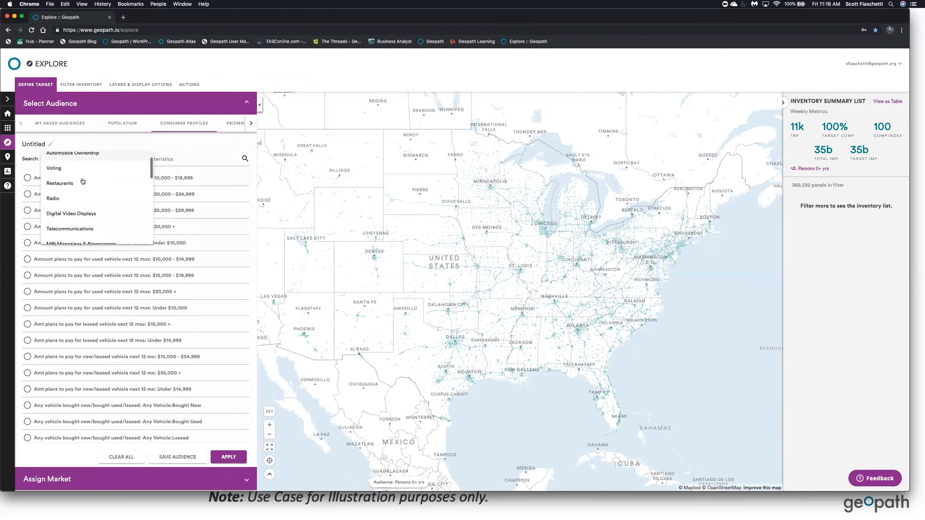
# Step: Narrow the consumer profiles to the Retail Shopping category and examine its audience characteristics, such as bookstores, clothing and home accessories
pyautogui.scroll(-3, 83, 181)
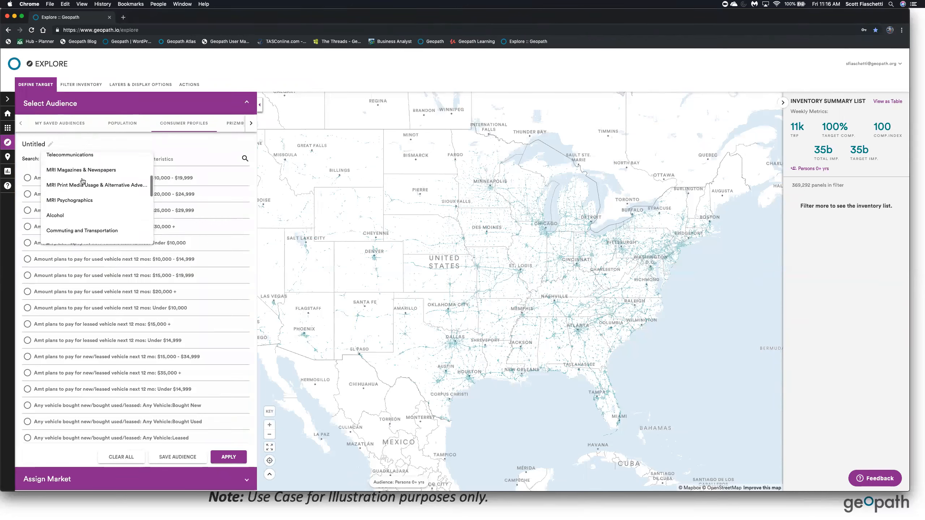
pyautogui.scroll(-2, 83, 181)
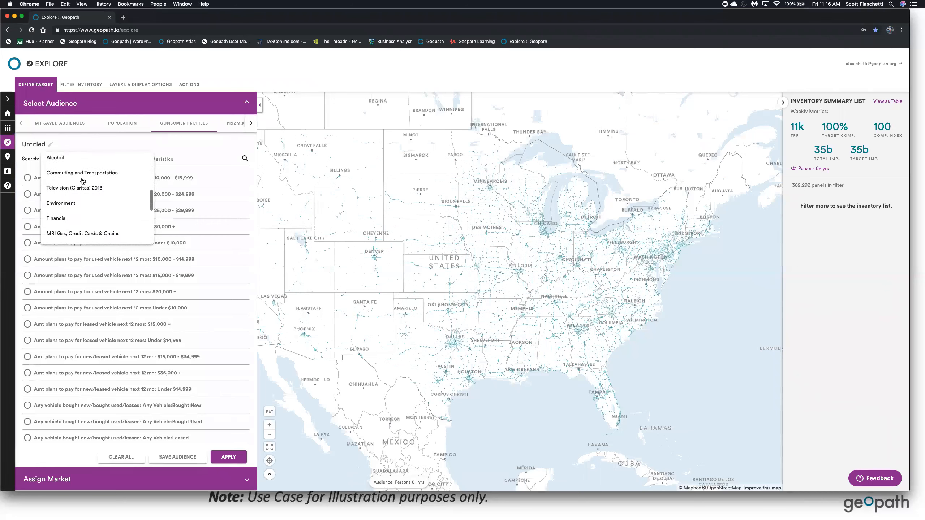
pyautogui.scroll(2, 83, 181)
pyautogui.scroll(-2, 77, 172)
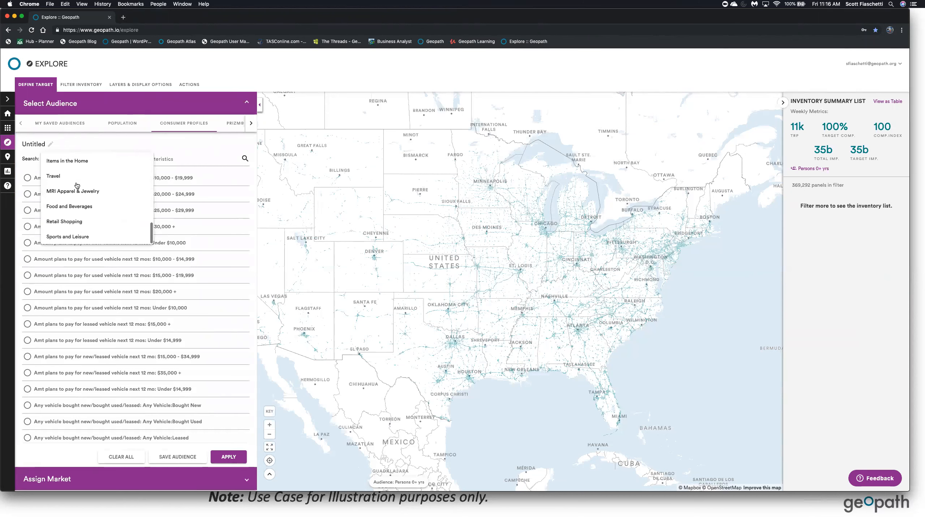
pyautogui.click(73, 223)
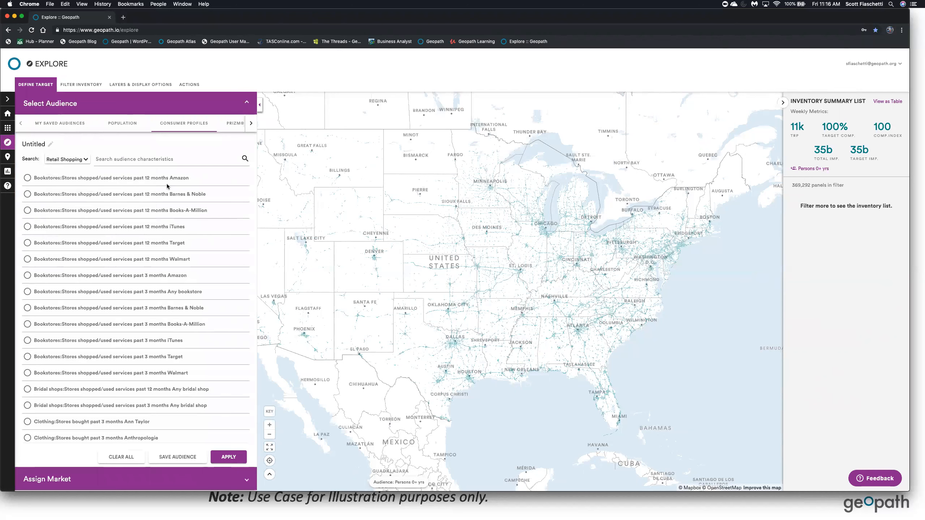
pyautogui.scroll(-5, 176, 333)
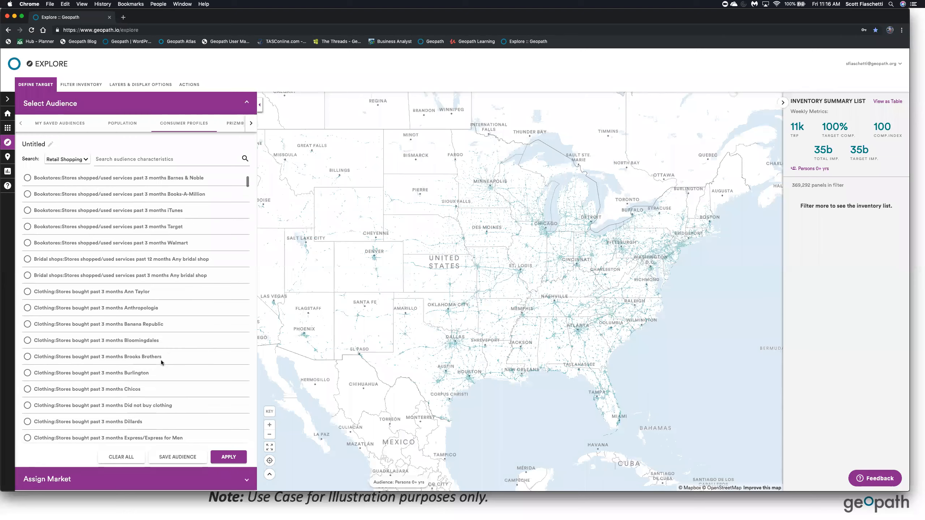
pyautogui.scroll(-10, 161, 360)
pyautogui.scroll(-15, 160, 359)
pyautogui.scroll(-15, 161, 361)
pyautogui.scroll(-12, 160, 357)
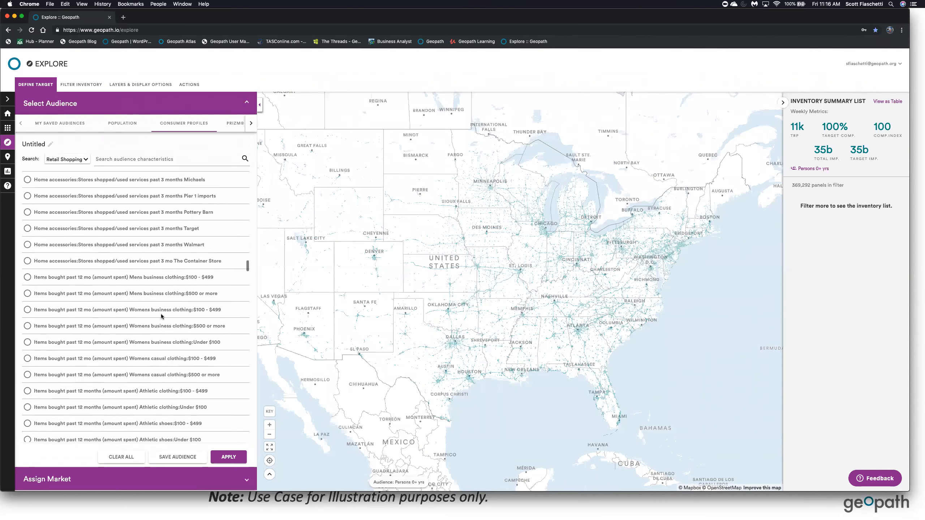
pyautogui.scroll(3, 157, 315)
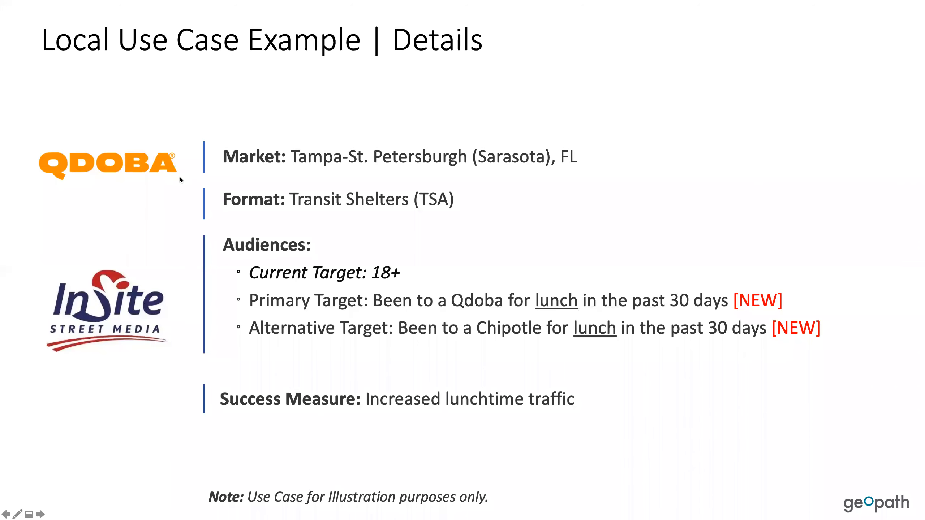
# Step: Switch back to Chrome and apply the age demographic Persons 18+ yrs as the population target audience
pyautogui.press('super+Tab')
pyautogui.press('super+space')
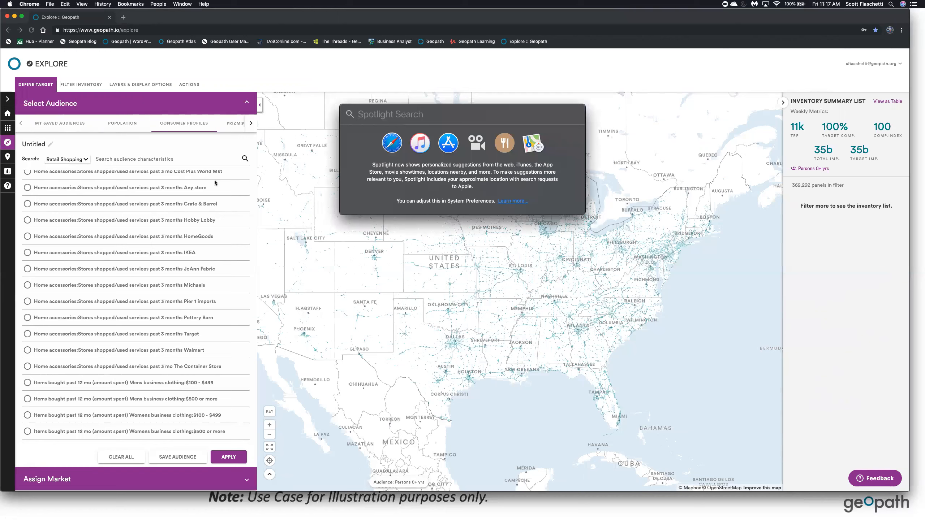
pyautogui.click(586, 276)
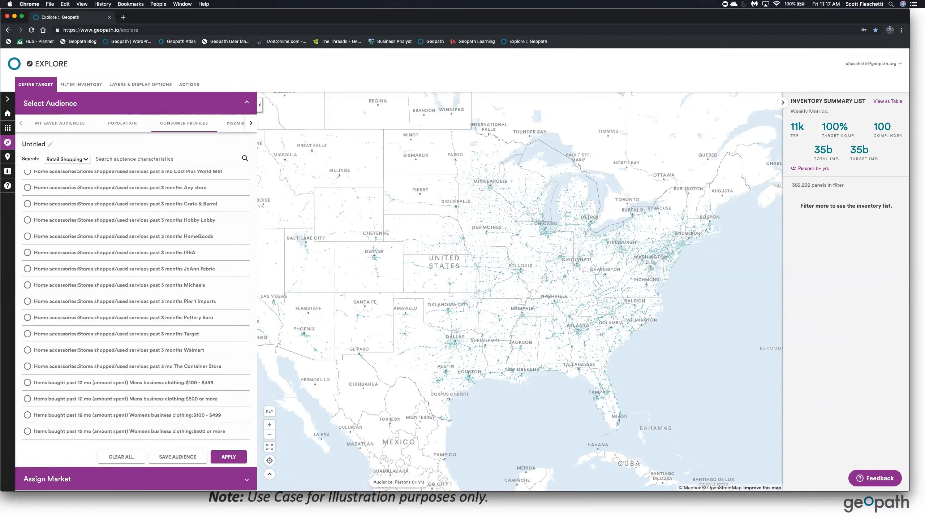
pyautogui.click(121, 124)
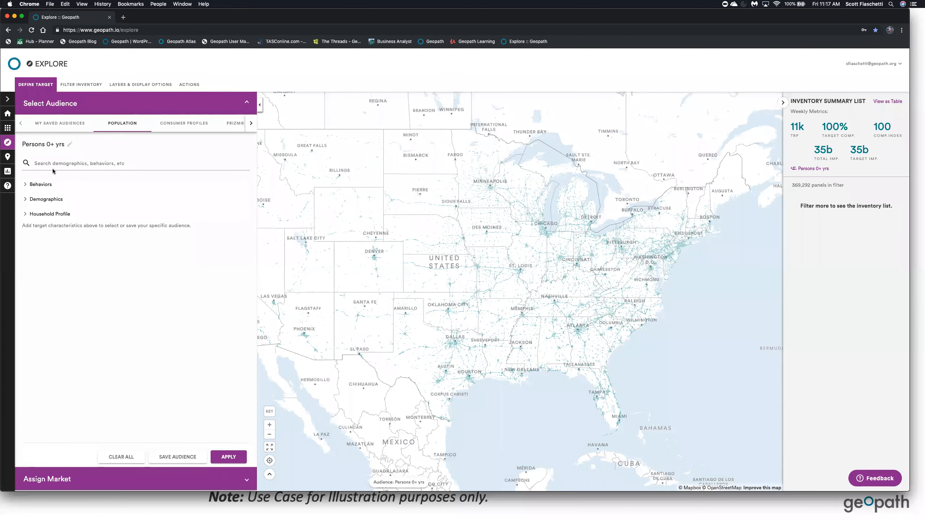
pyautogui.click(27, 200)
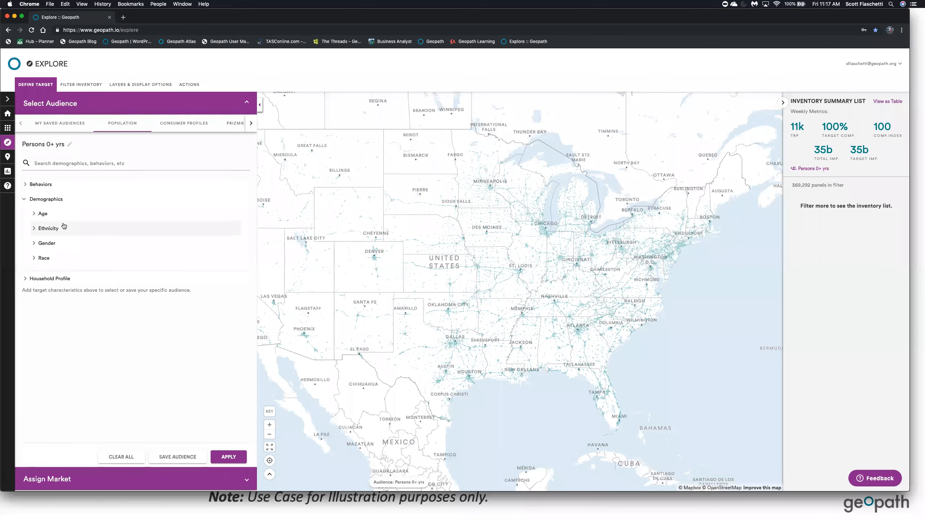
pyautogui.click(35, 214)
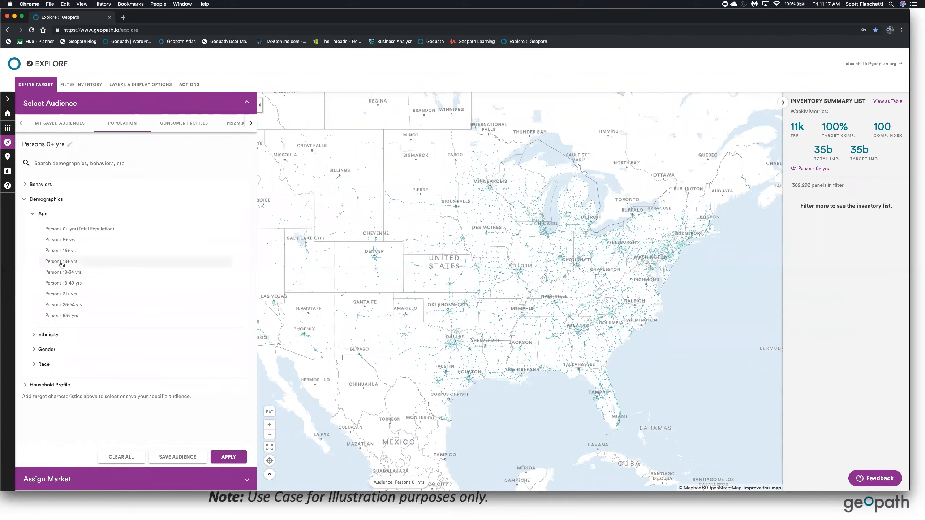
pyautogui.click(61, 263)
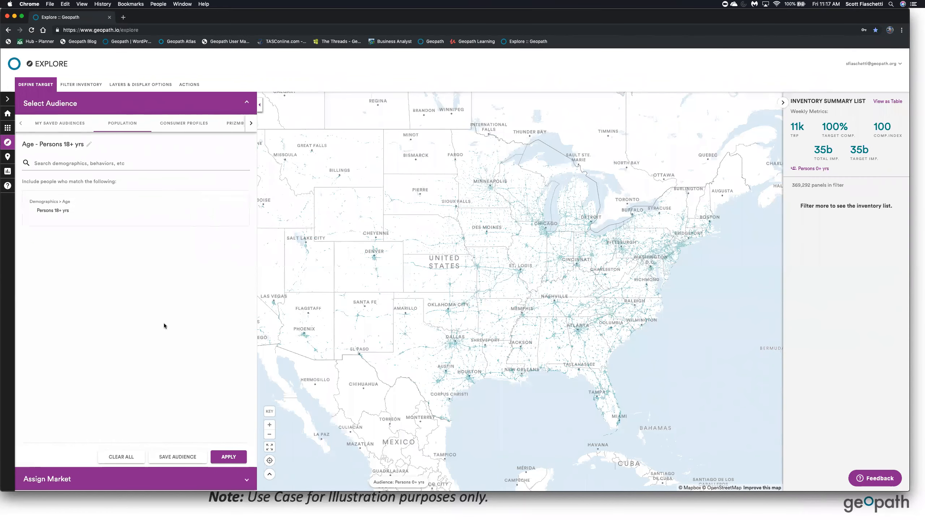
pyautogui.click(225, 458)
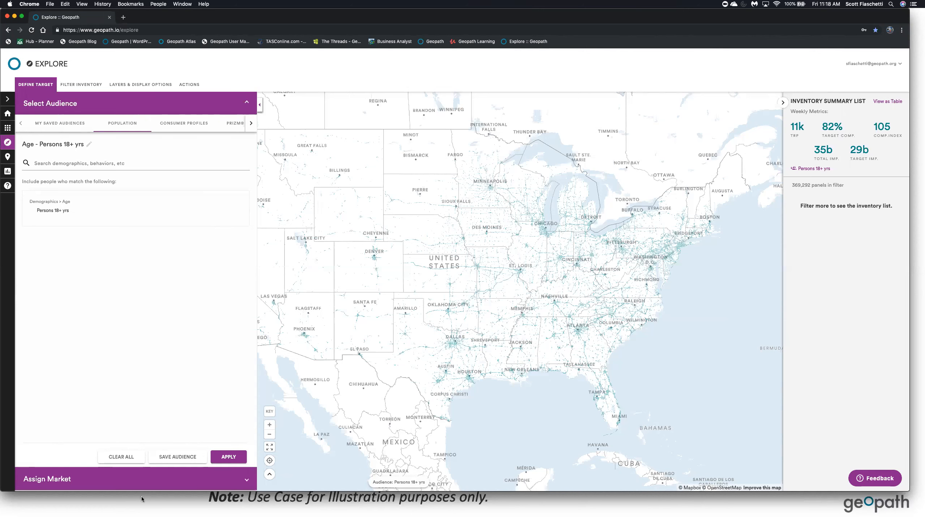
# Step: Try assigning the Tampa-St. Petersburg (Sarasota), FL market to the inventory, and clear that market assignment
pyautogui.click(41, 481)
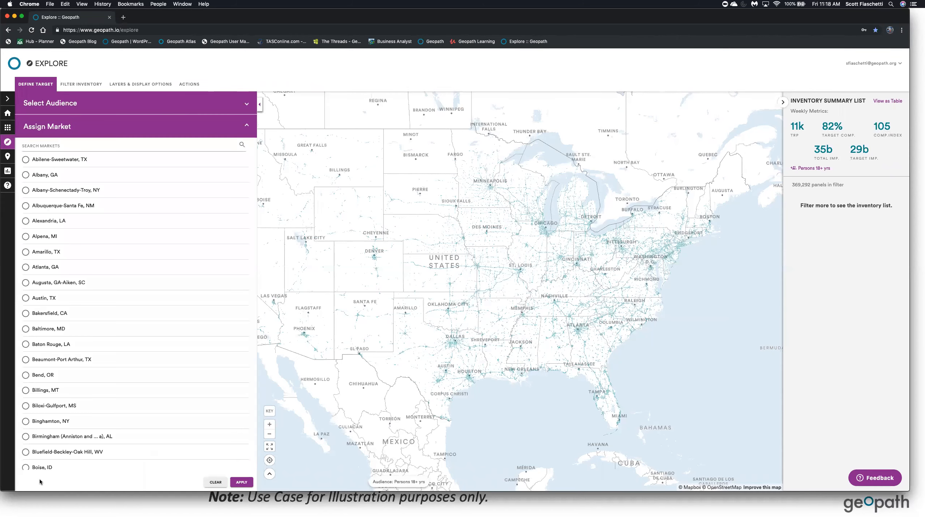
pyautogui.click(39, 145)
pyautogui.write('tampa')
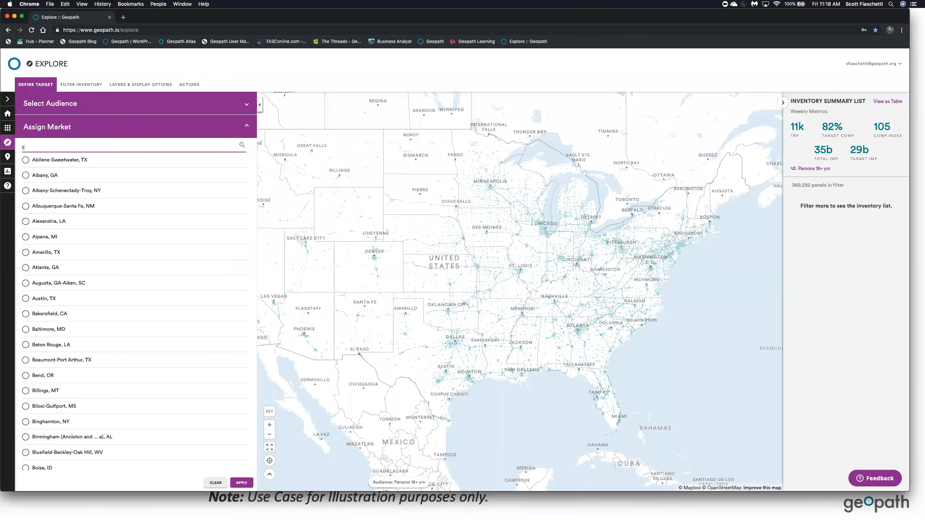
pyautogui.click(245, 483)
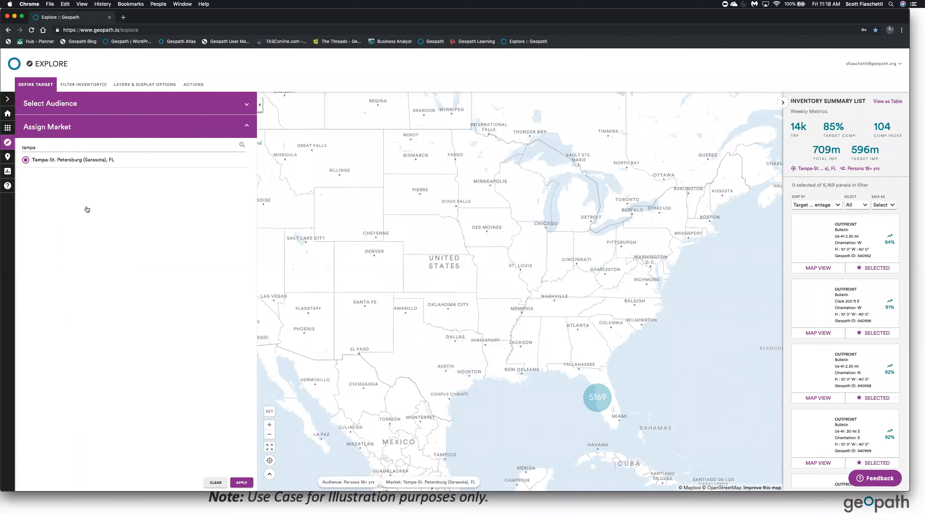
pyautogui.click(215, 482)
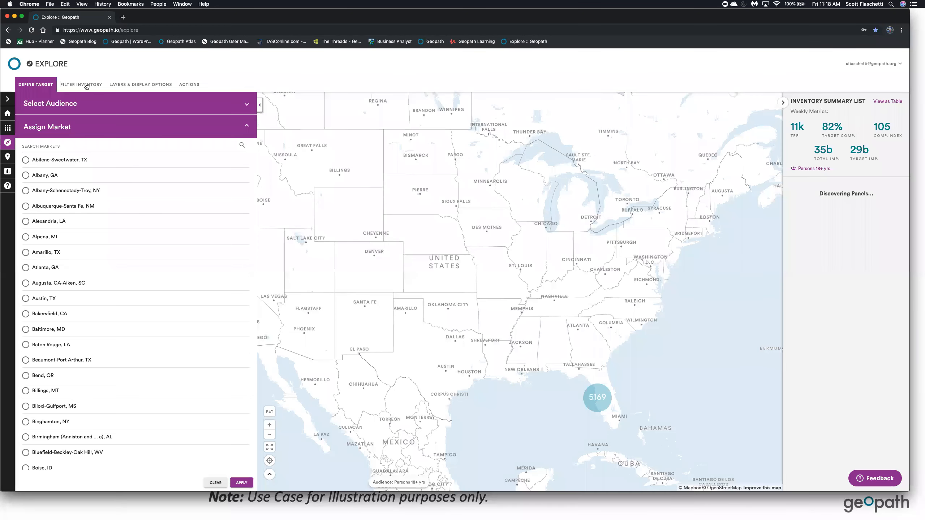
# Step: Search the inventory filter's operators for "insi" and select both InSite Street Media LLC entries
pyautogui.click(85, 85)
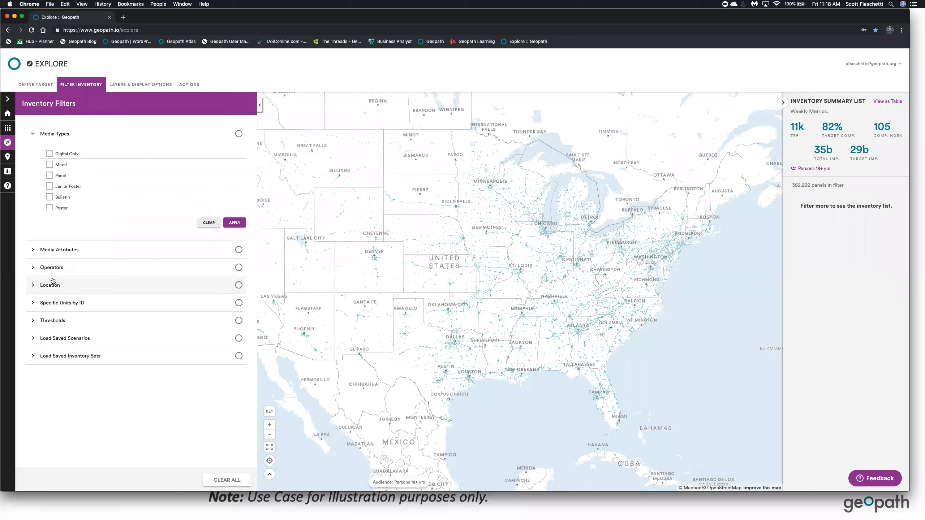
pyautogui.click(35, 269)
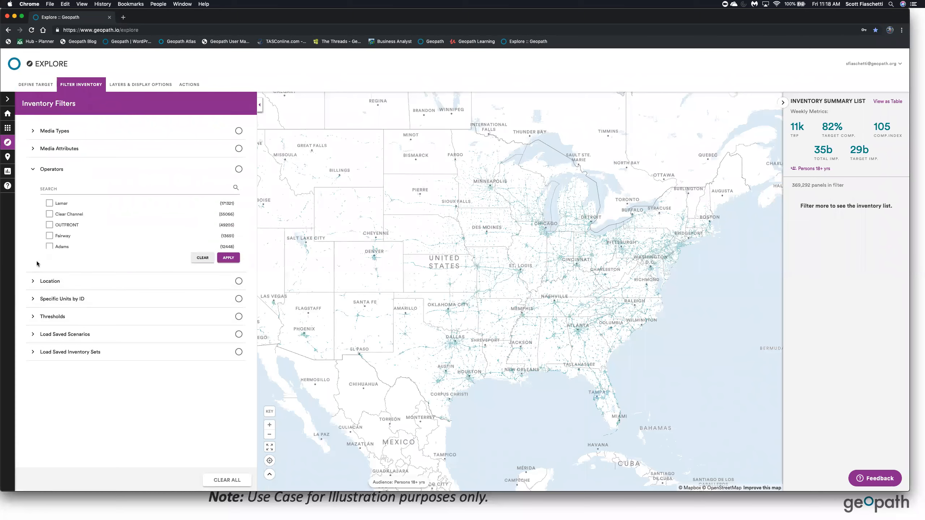
pyautogui.click(64, 189)
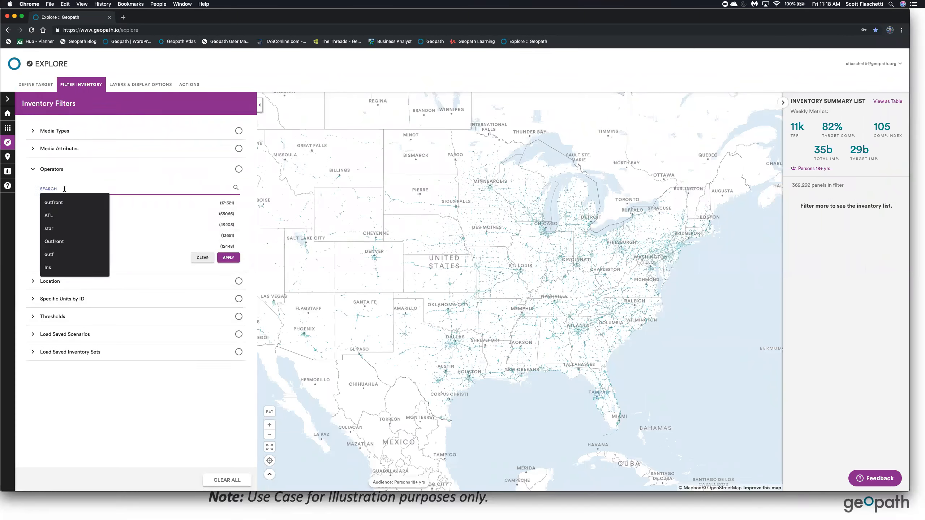
pyautogui.write('inis')
pyautogui.press('BackSpace')
pyautogui.press('BackSpace')
pyautogui.write('sig')
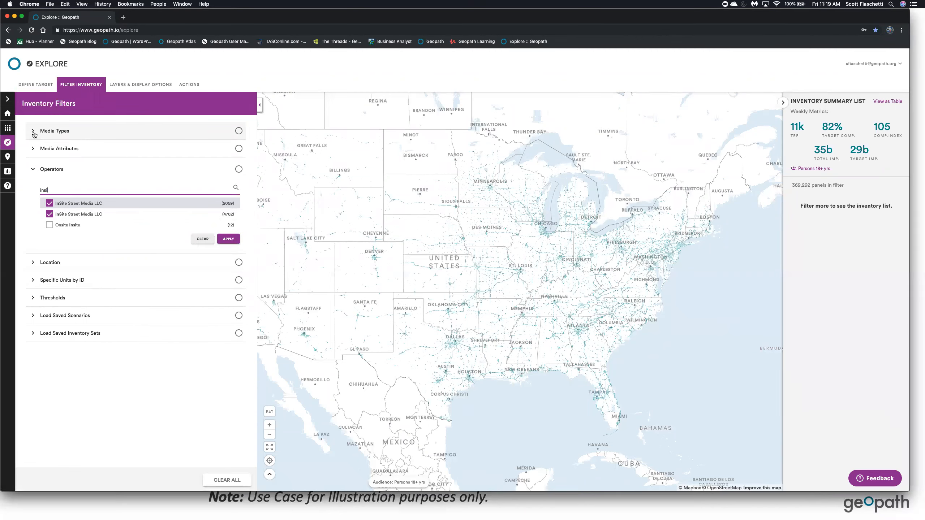
# Step: Examine the media types offered in the inventory filters
pyautogui.click(34, 133)
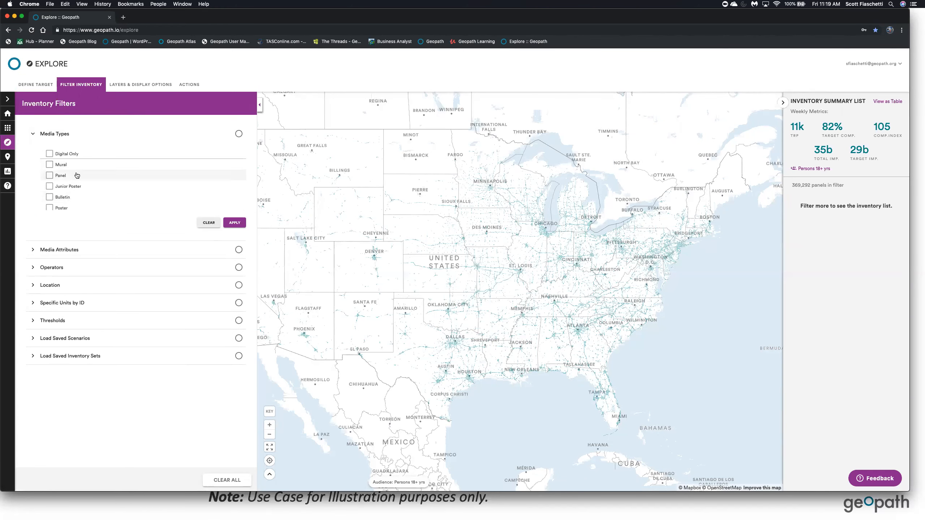
pyautogui.scroll(-1, 78, 176)
pyautogui.scroll(1, 78, 175)
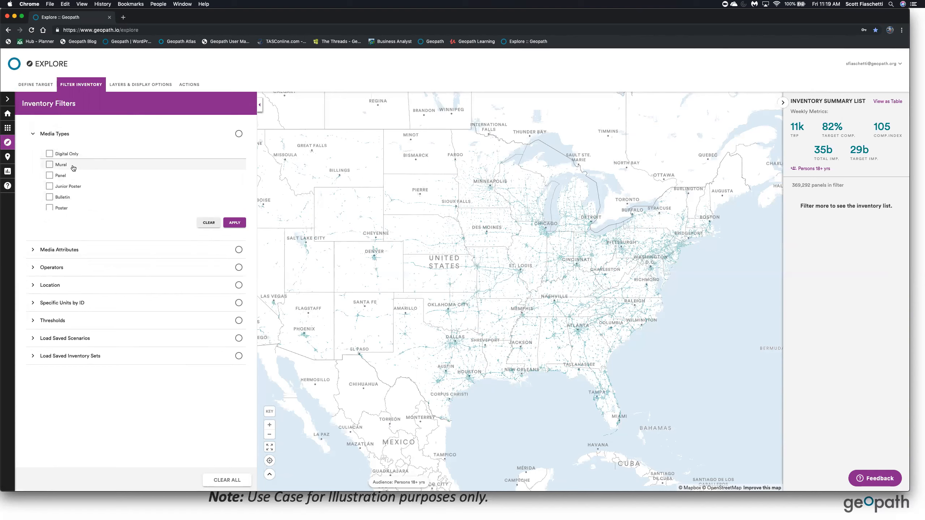
pyautogui.scroll(-2, 65, 176)
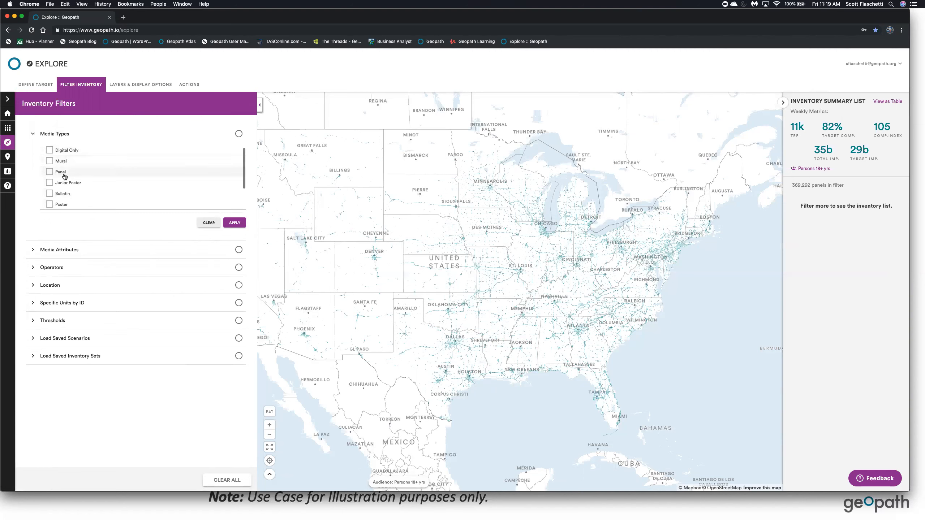
pyautogui.scroll(2, 64, 167)
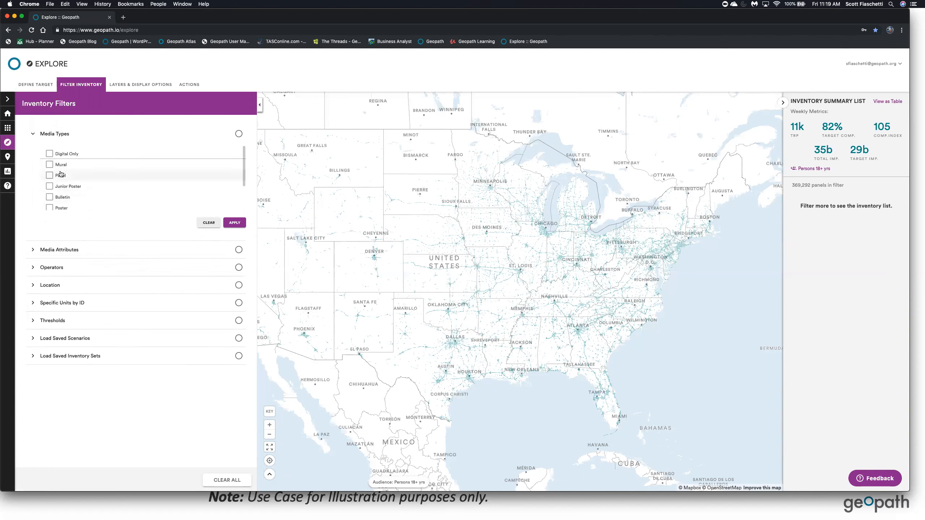
pyautogui.scroll(-2, 67, 191)
pyautogui.scroll(-2, 69, 171)
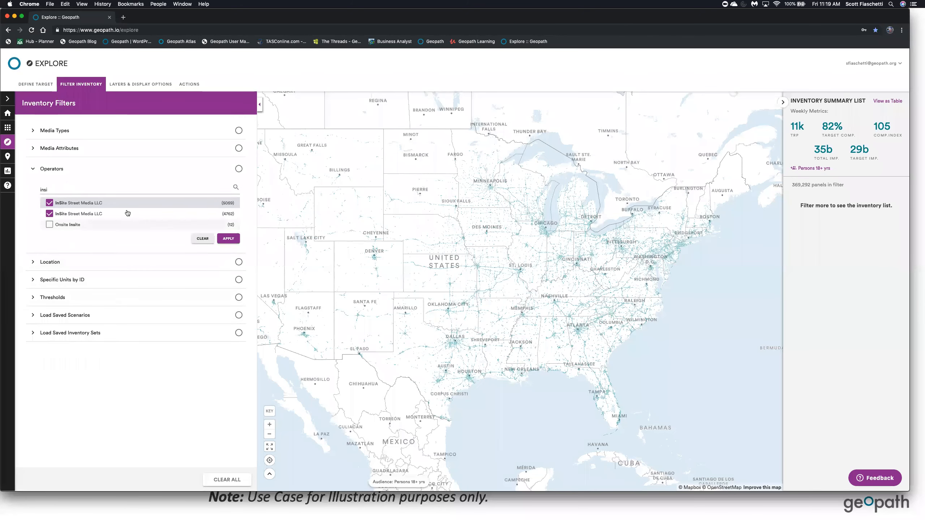
# Step: Apply the InSite Street Media LLC operator filter and view its inventory clusters across the whole country on the map
pyautogui.click(225, 239)
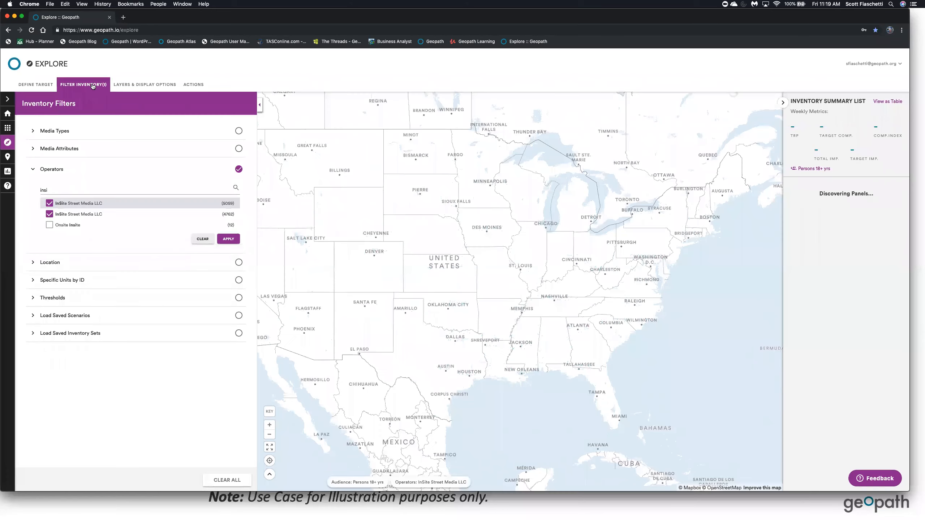
pyautogui.scroll(-3, 449, 225)
pyautogui.moveTo(465, 250); pyautogui.dragTo(505, 265)
pyautogui.scroll(-1, 495, 243)
pyautogui.scroll(-1, 506, 265)
pyautogui.scroll(-1, 505, 264)
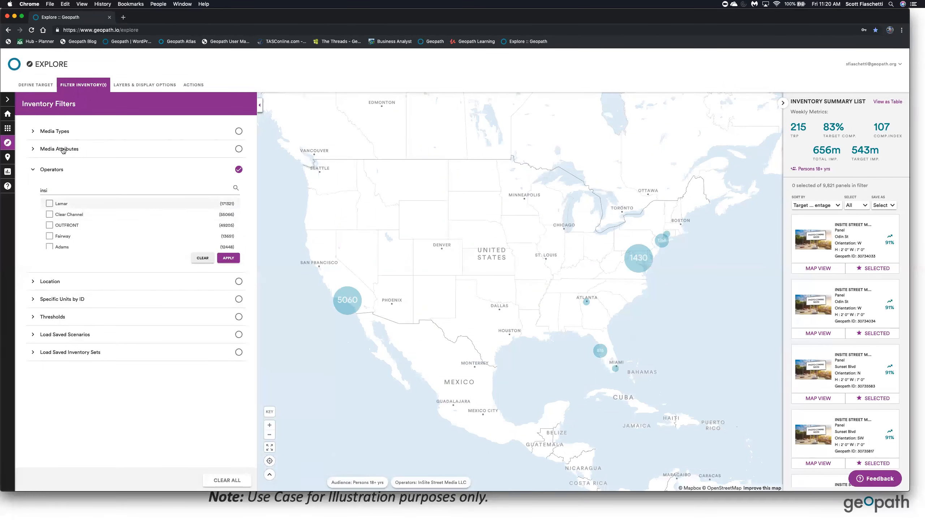
# Step: Filter the InSite inventory to the Panel and Furniture media types, leaving Freestanding deselected
pyautogui.click(32, 134)
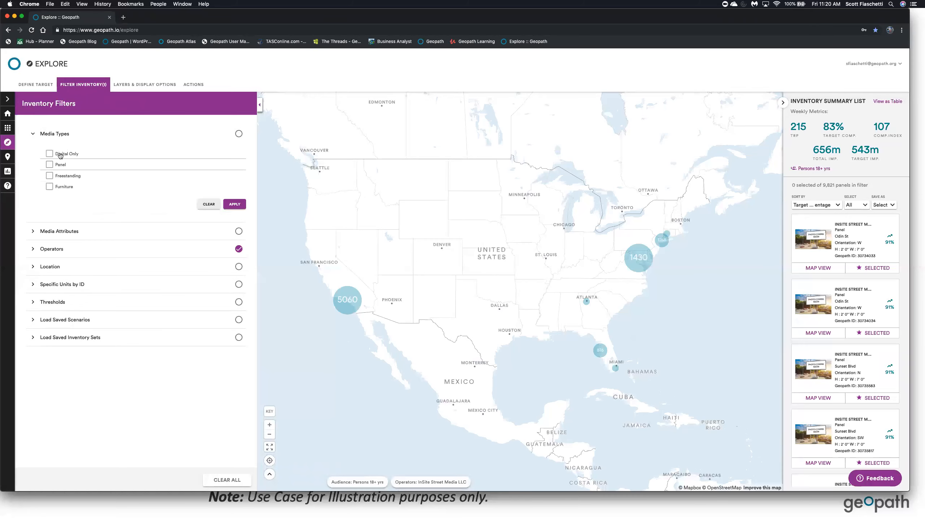
pyautogui.click(50, 176)
pyautogui.click(49, 186)
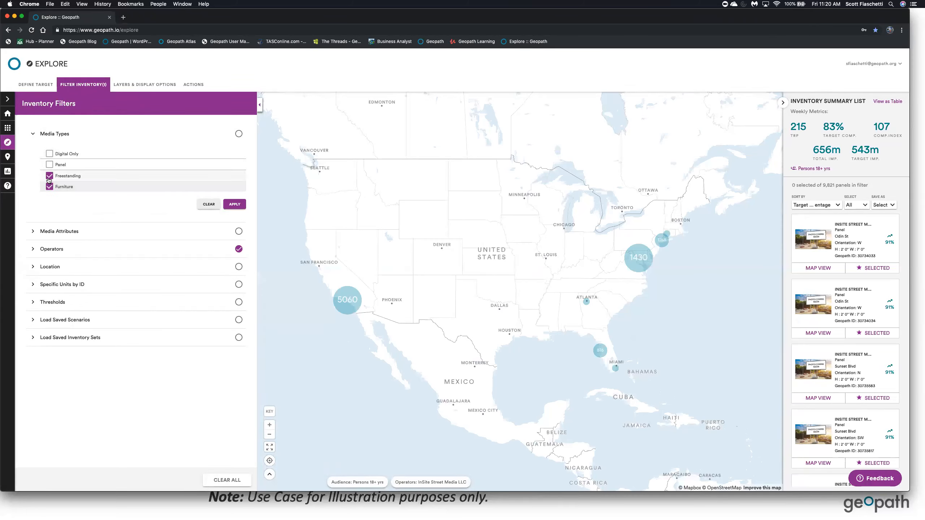
pyautogui.click(49, 176)
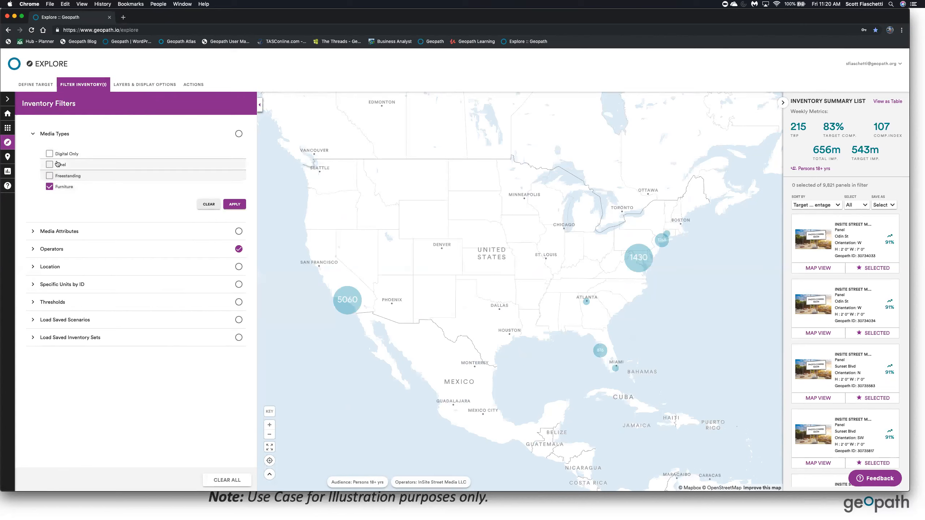
pyautogui.click(50, 164)
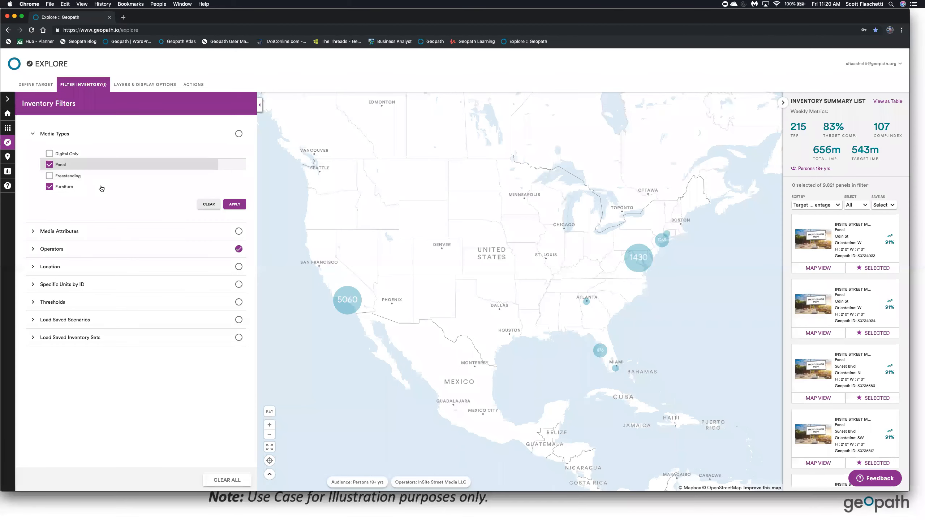
pyautogui.click(233, 204)
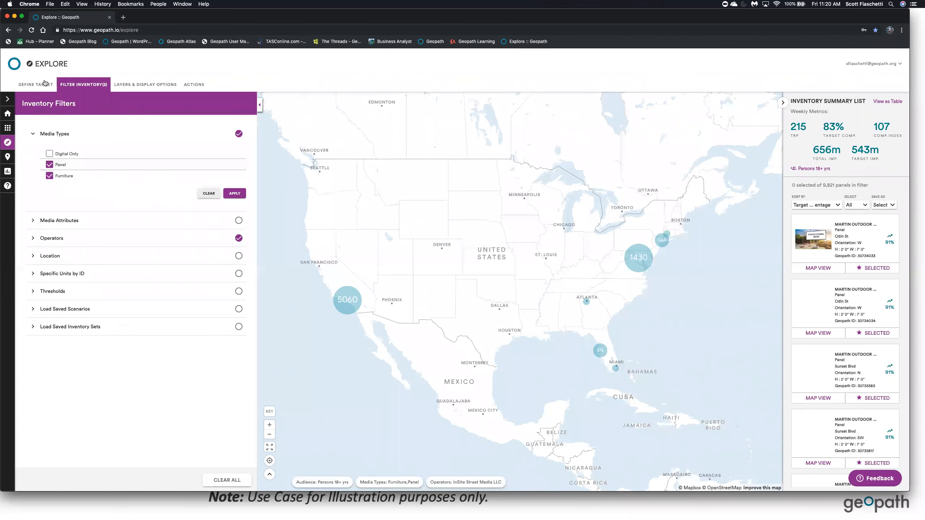
# Step: Assign Tampa-St. Petersburg (Sarasota), FL as the target market by searching the markets for "tampa" and applying it
pyautogui.click(45, 86)
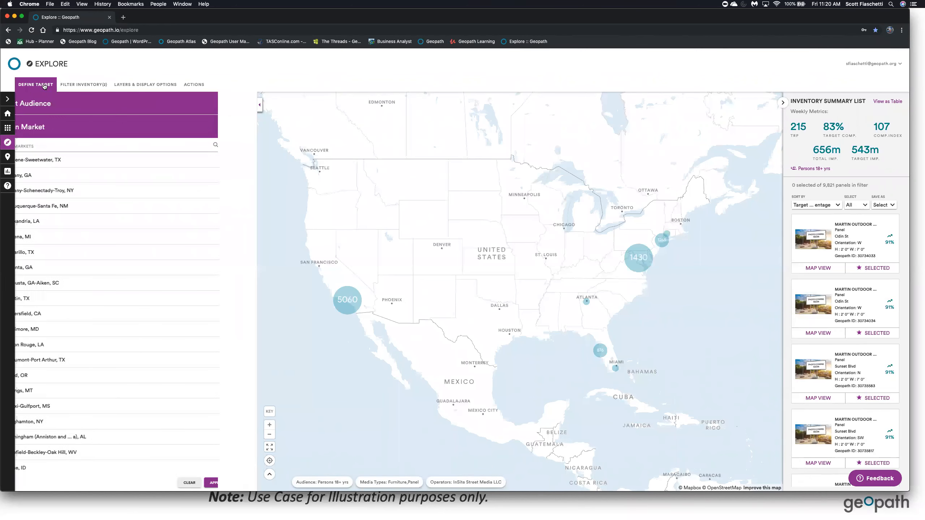
pyautogui.click(44, 147)
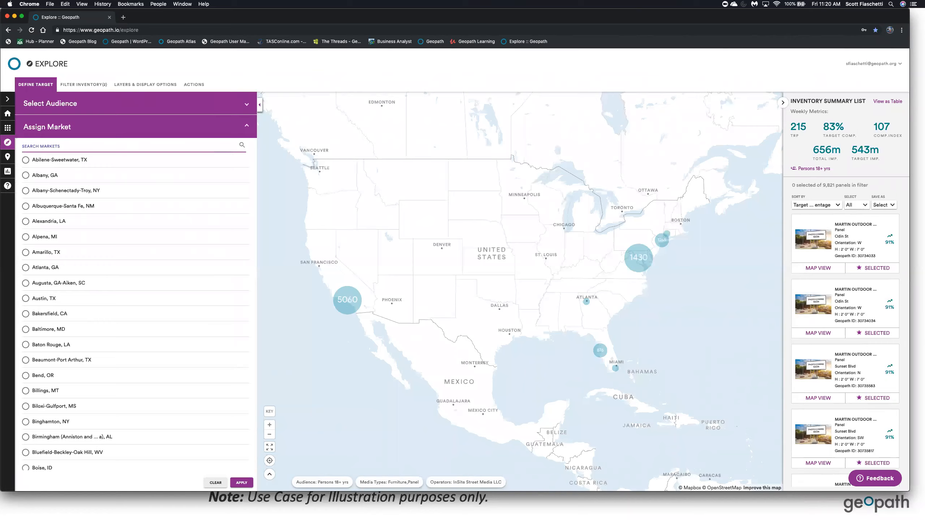
pyautogui.write('tampa')
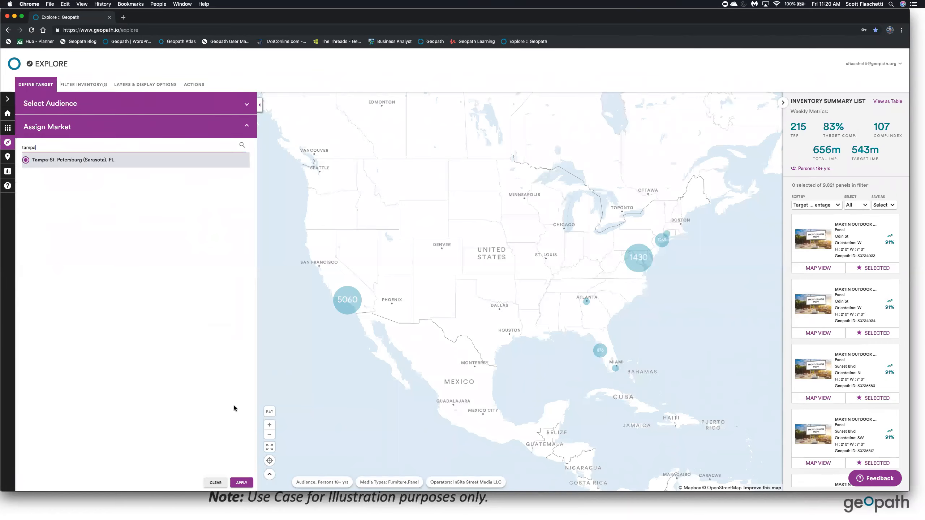
pyautogui.click(241, 482)
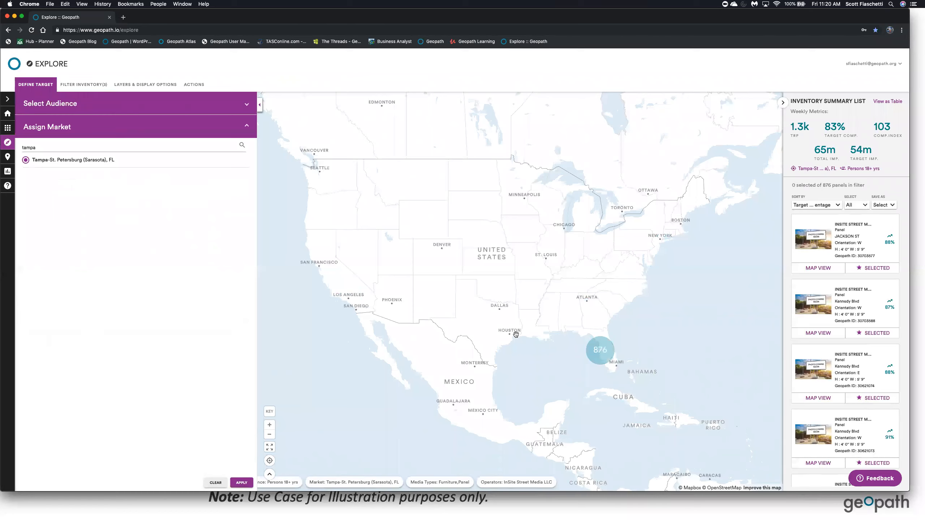
# Step: Examine on the map how the filtered InSite inventory is distributed around Tampa, Clearwater and Saint Petersburg
pyautogui.click(86, 87)
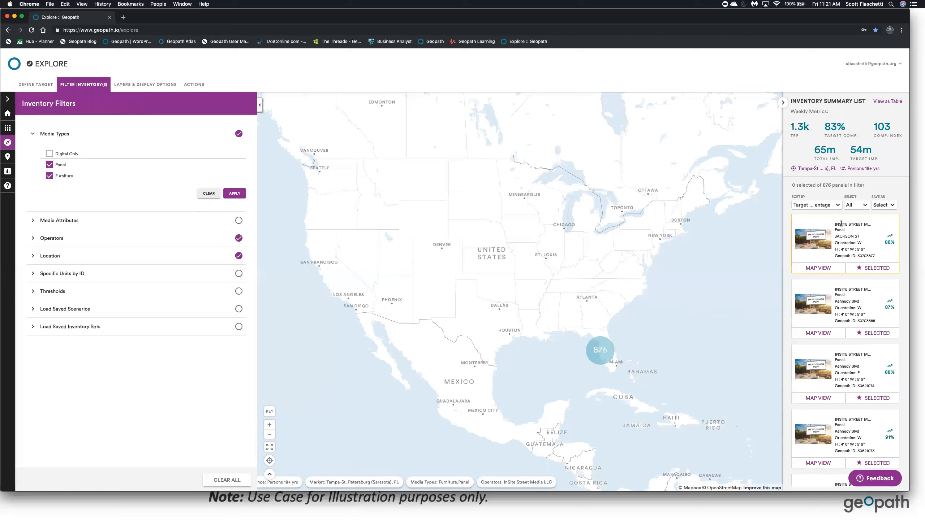
pyautogui.scroll(3, 625, 346)
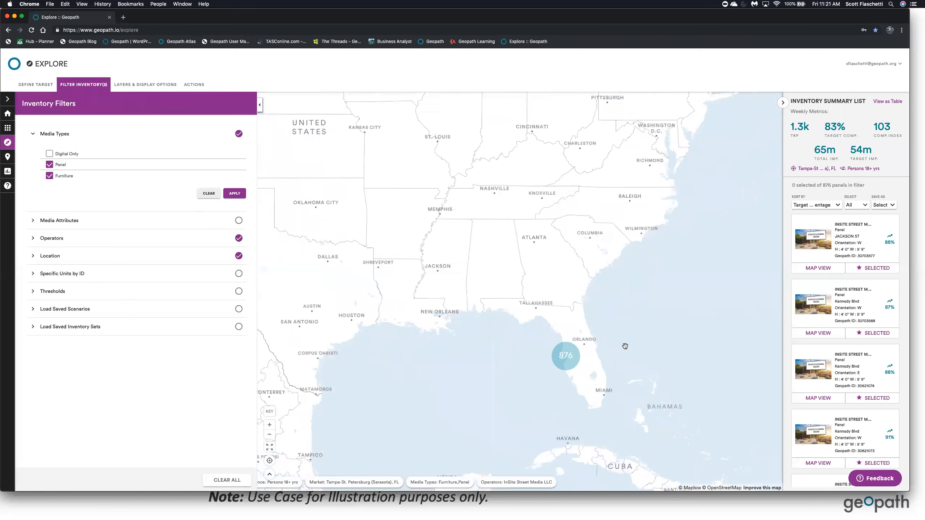
pyautogui.scroll(2, 625, 346)
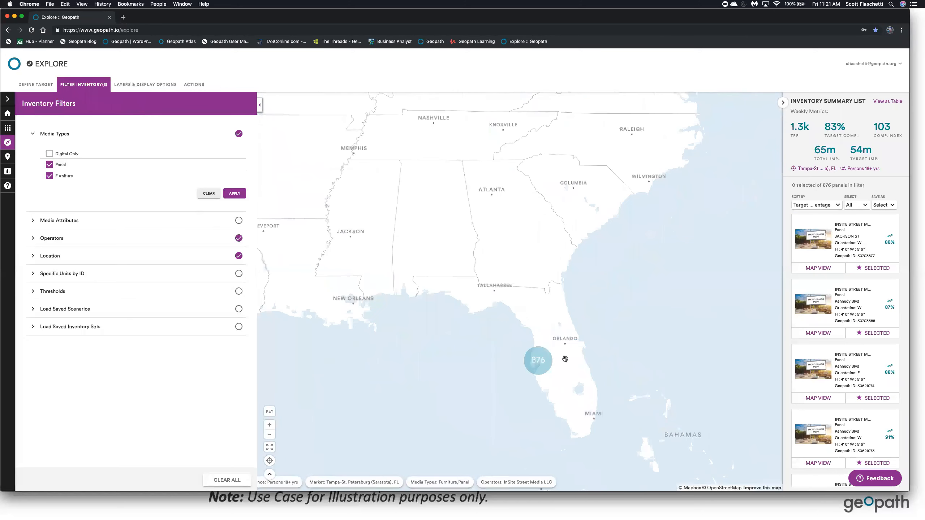
pyautogui.click(73, 86)
pyautogui.scroll(2, 490, 336)
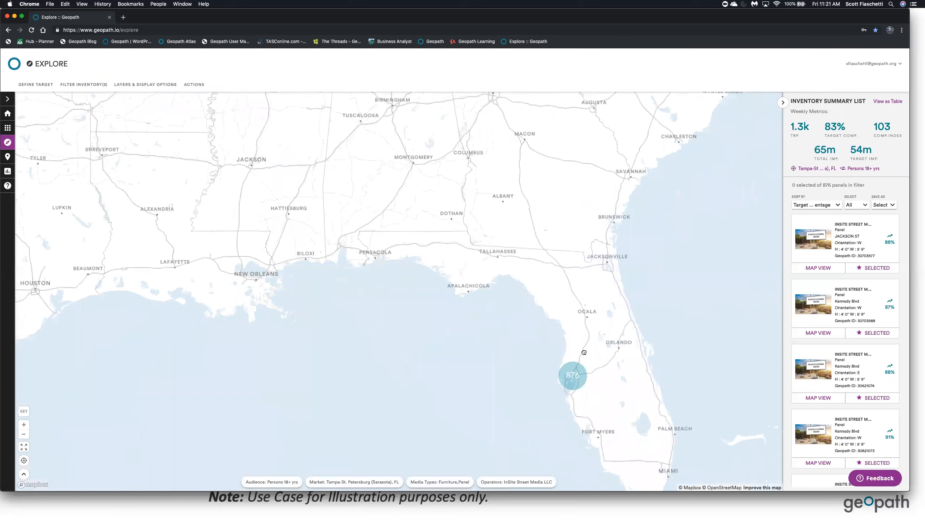
pyautogui.scroll(4, 584, 353)
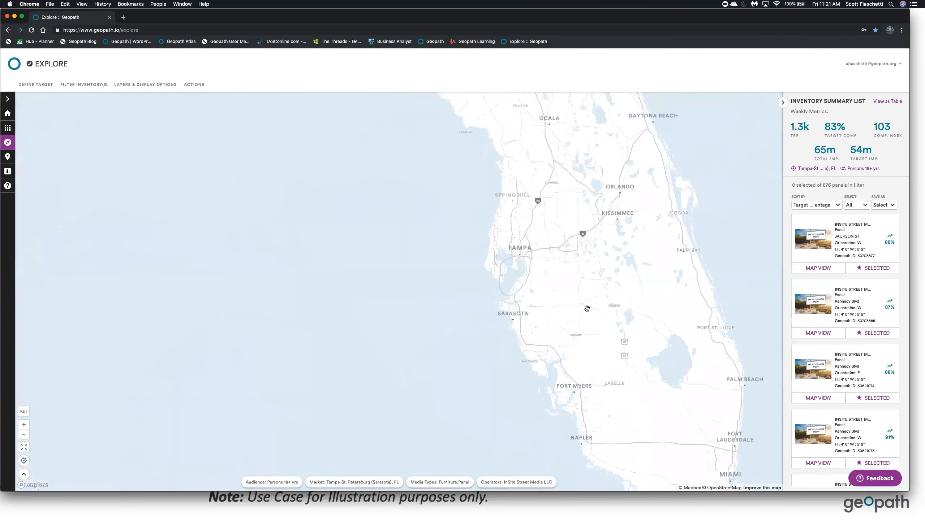
pyautogui.scroll(3, 587, 308)
pyautogui.scroll(3, 551, 298)
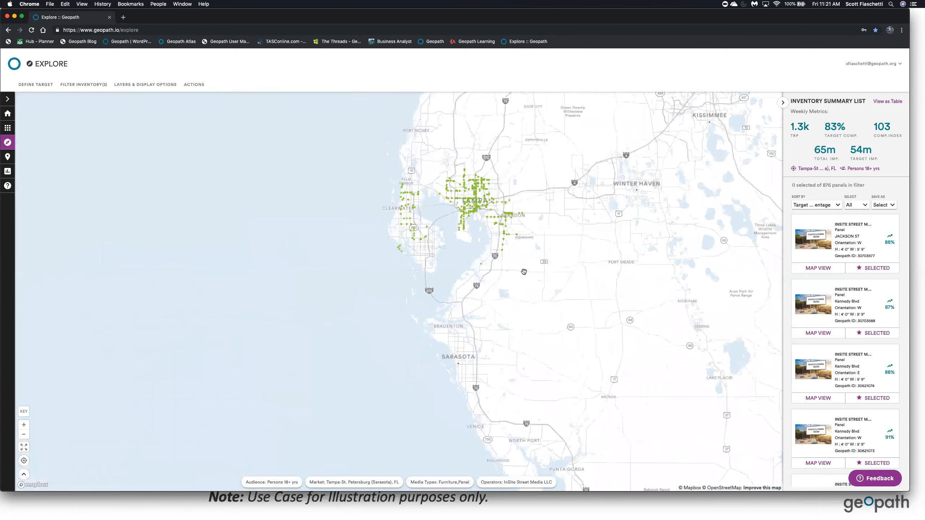
pyautogui.scroll(3, 532, 284)
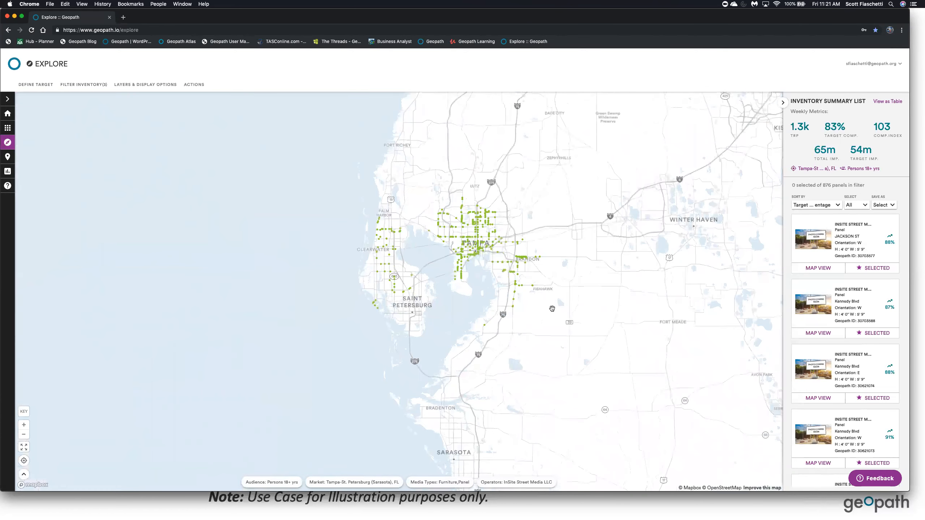
pyautogui.scroll(-3, 561, 312)
pyautogui.scroll(3, 571, 316)
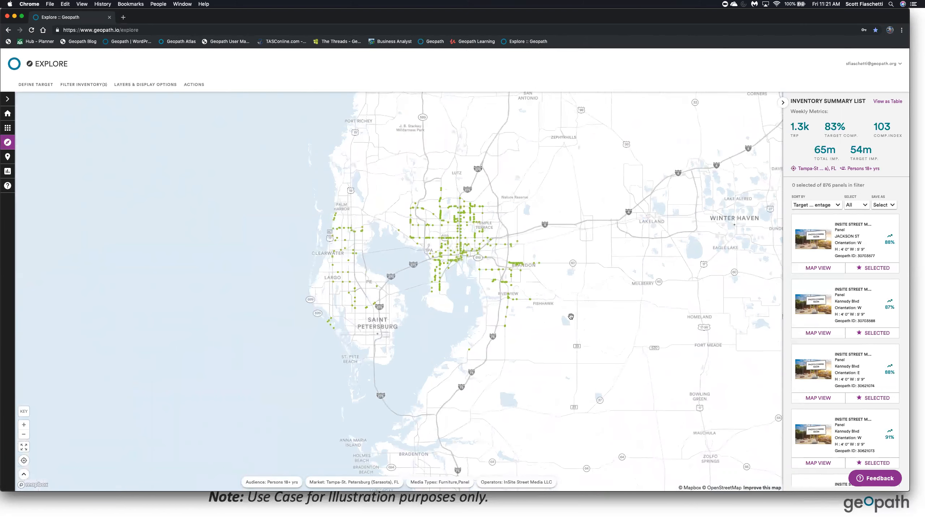
pyautogui.scroll(2, 469, 252)
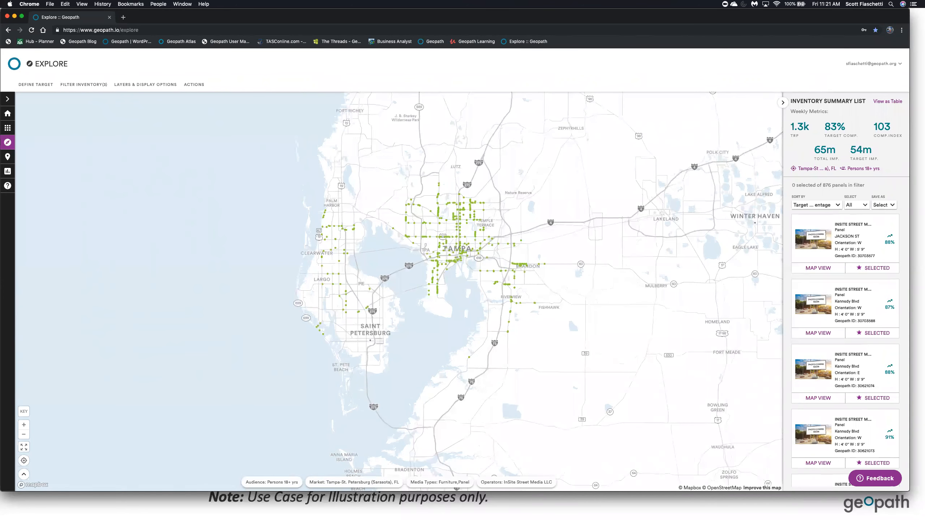
# Step: Check which geography is set in the inventory's Location filter and close the filters
pyautogui.click(82, 86)
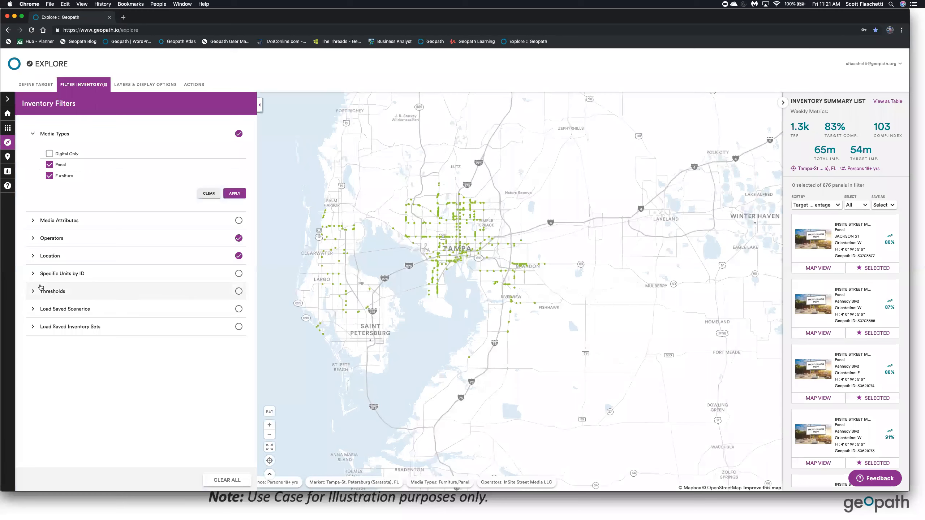
pyautogui.click(32, 256)
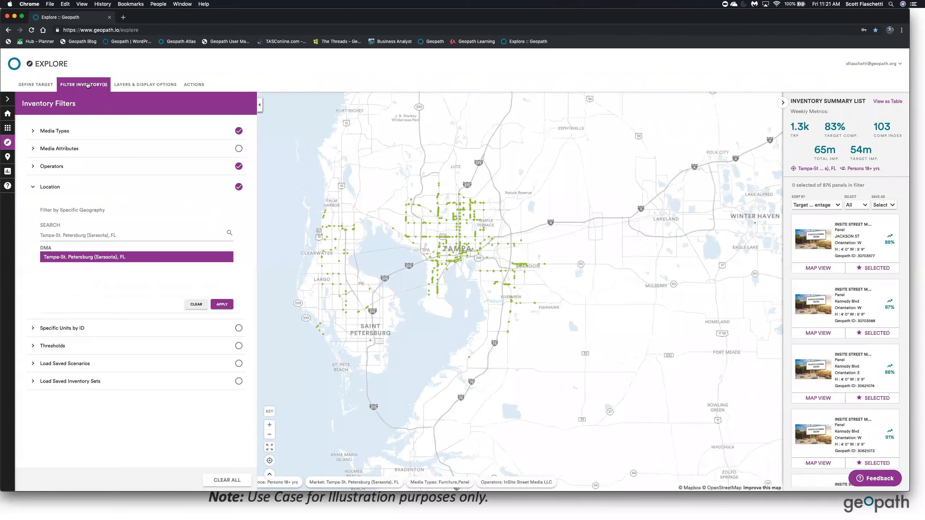
pyautogui.click(87, 85)
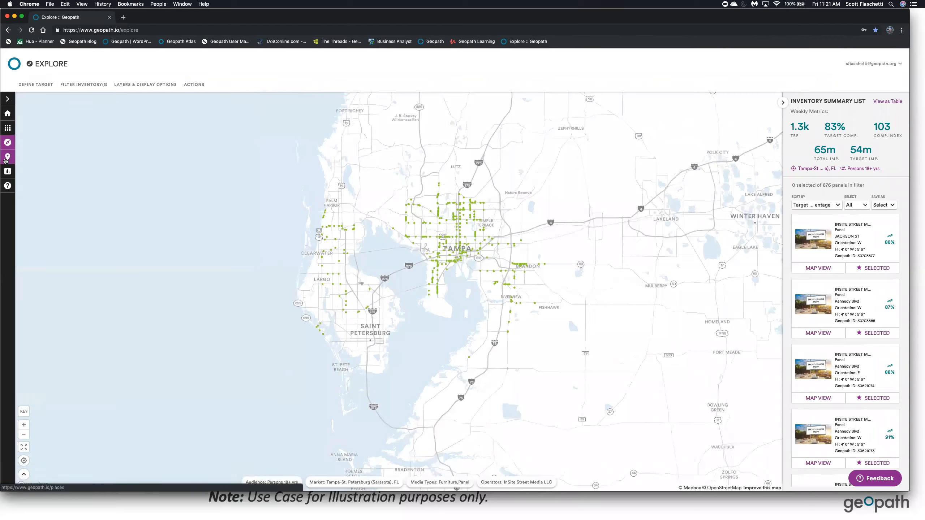
# Step: Switch to the Places module and examine the spread of places across the United States map
pyautogui.click(6, 161)
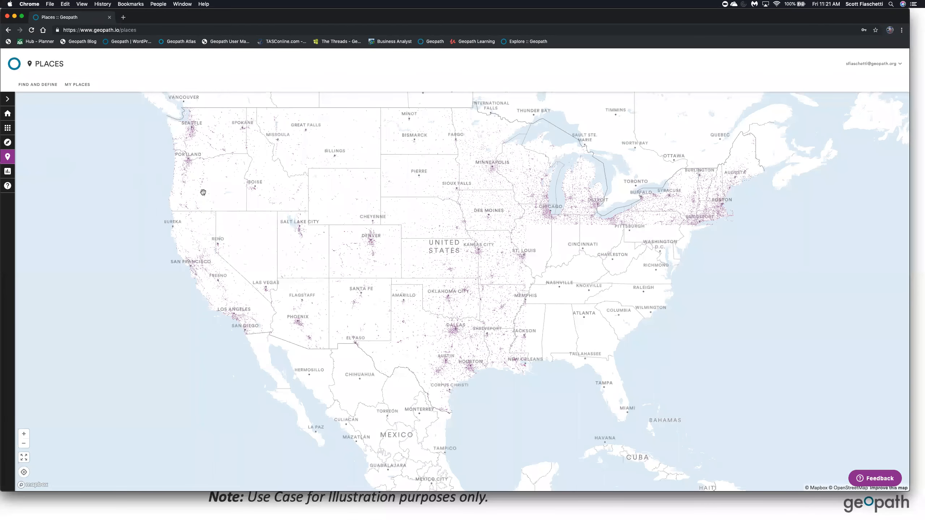
pyautogui.moveTo(315, 202); pyautogui.dragTo(340, 205)
pyautogui.scroll(-3, 339, 204)
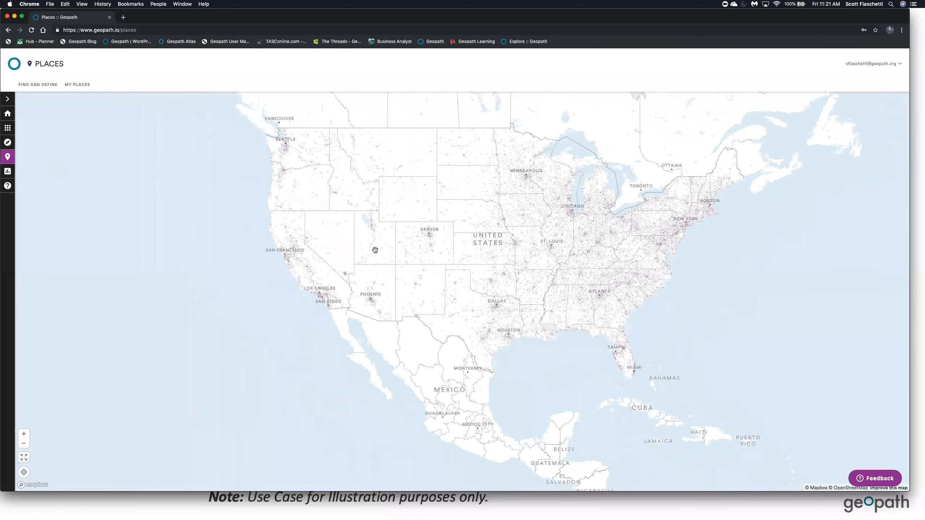
pyautogui.scroll(3, 375, 250)
pyautogui.moveTo(376, 262); pyautogui.dragTo(392, 289)
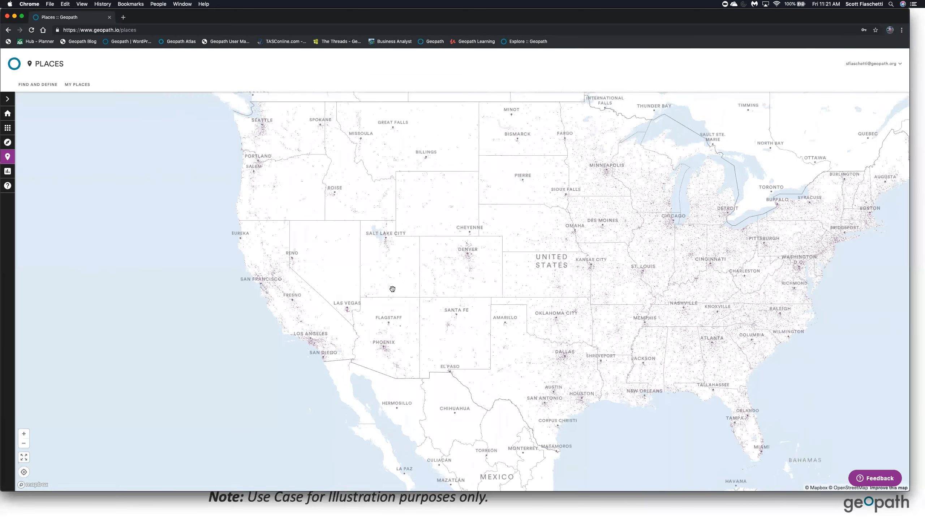
pyautogui.scroll(-2, 392, 288)
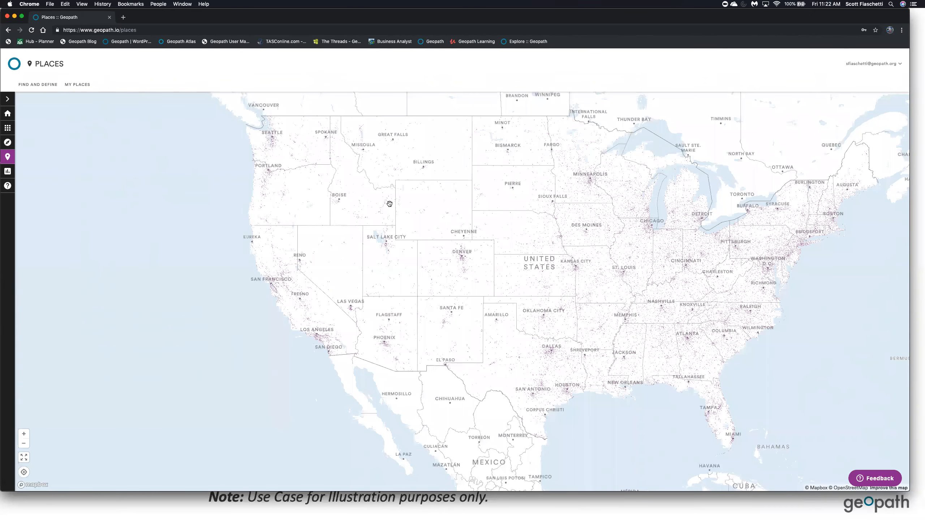
pyautogui.moveTo(389, 204); pyautogui.dragTo(398, 202)
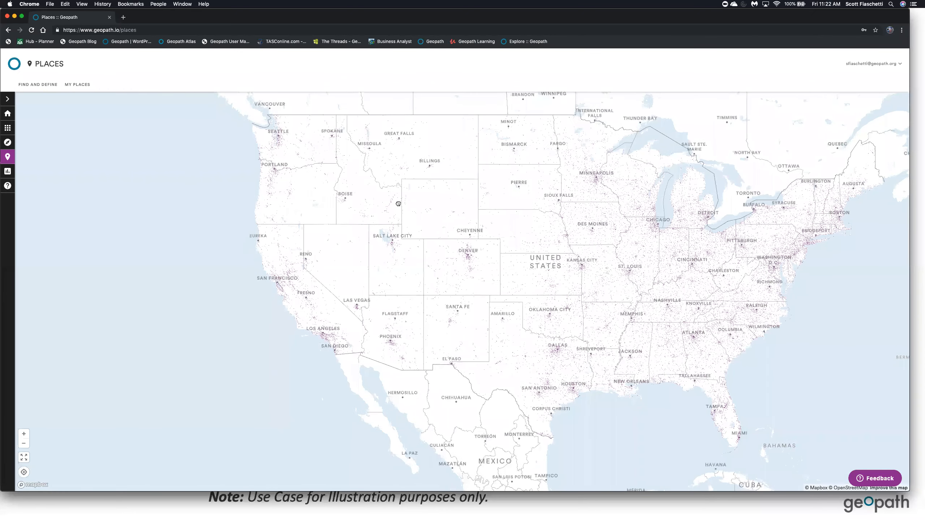
# Step: Search Places for "grocery" and look through the list of matching brands and place types
pyautogui.click(38, 85)
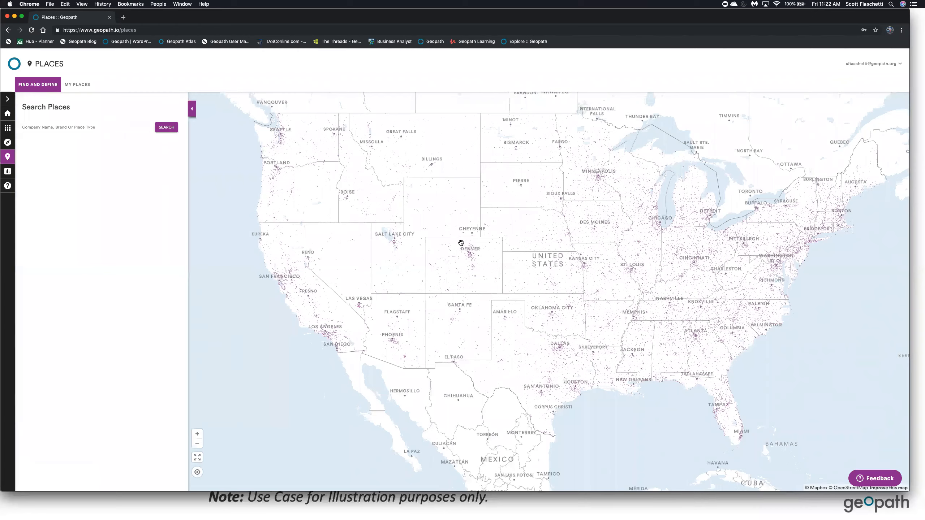
pyautogui.scroll(-2, 461, 243)
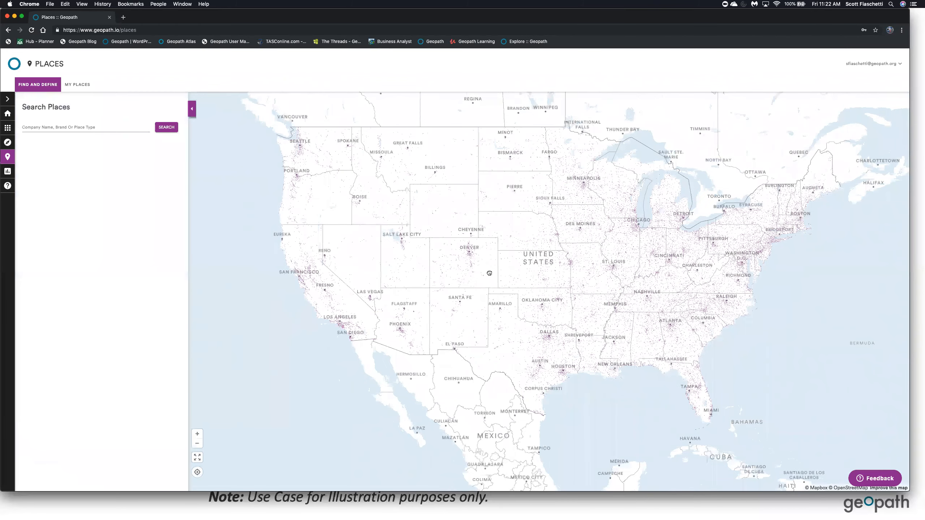
pyautogui.click(67, 128)
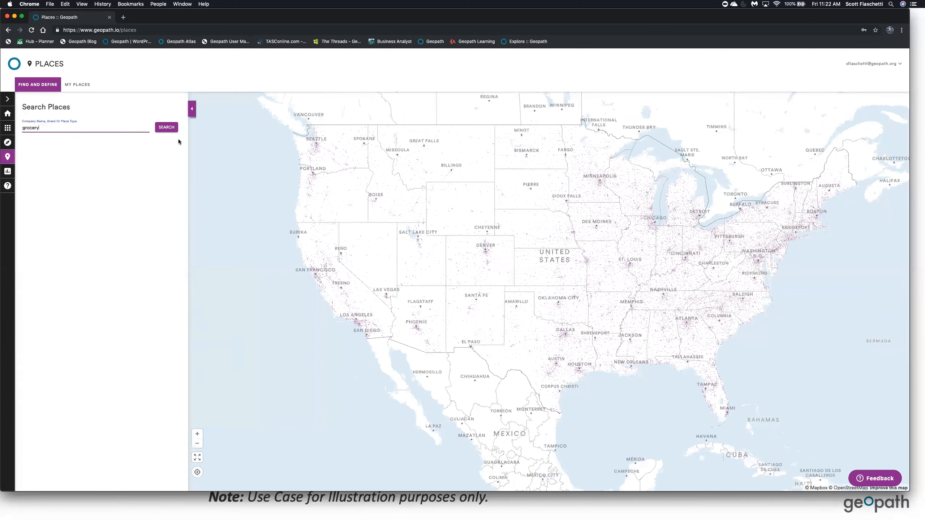
pyautogui.click(156, 127)
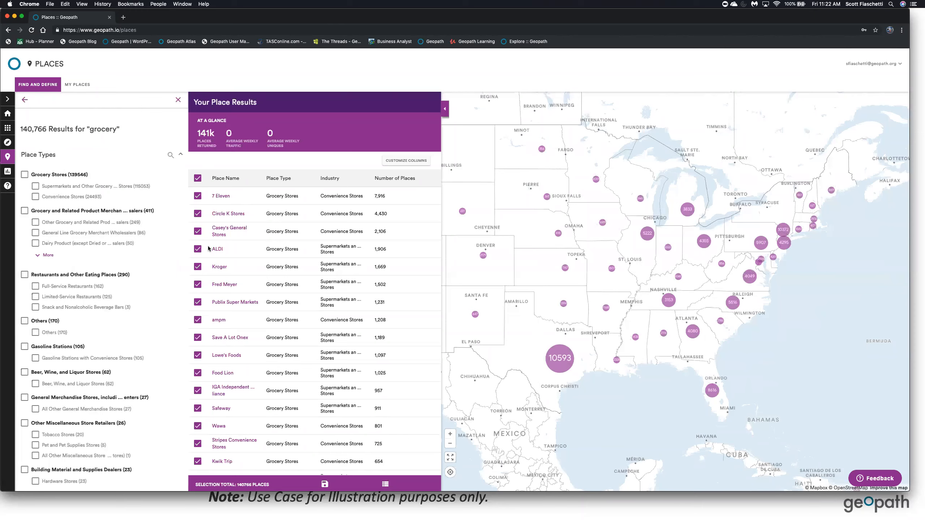
pyautogui.scroll(-2, 235, 306)
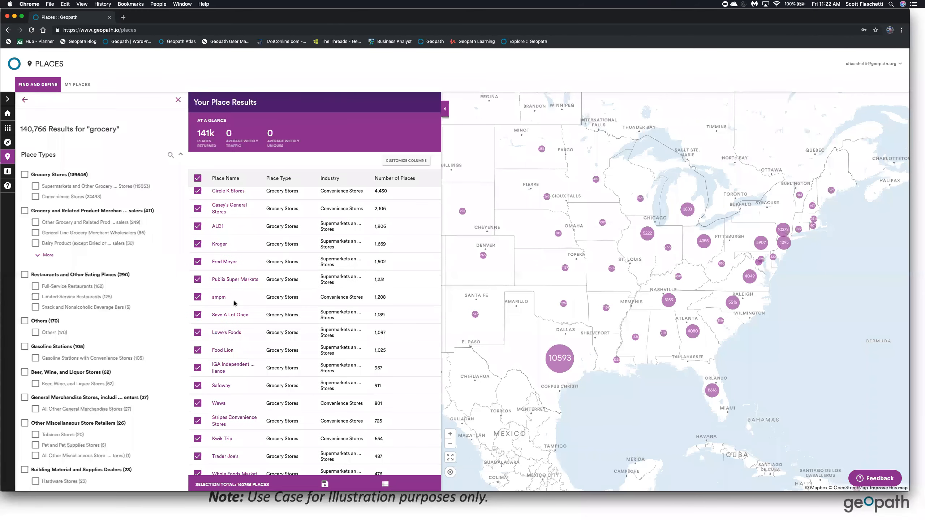
pyautogui.scroll(-15, 235, 304)
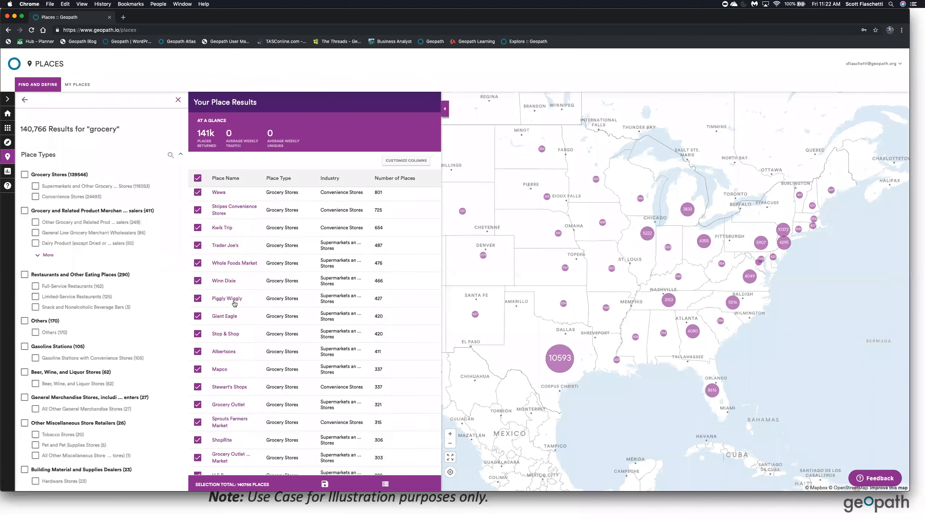
pyautogui.scroll(17, 235, 303)
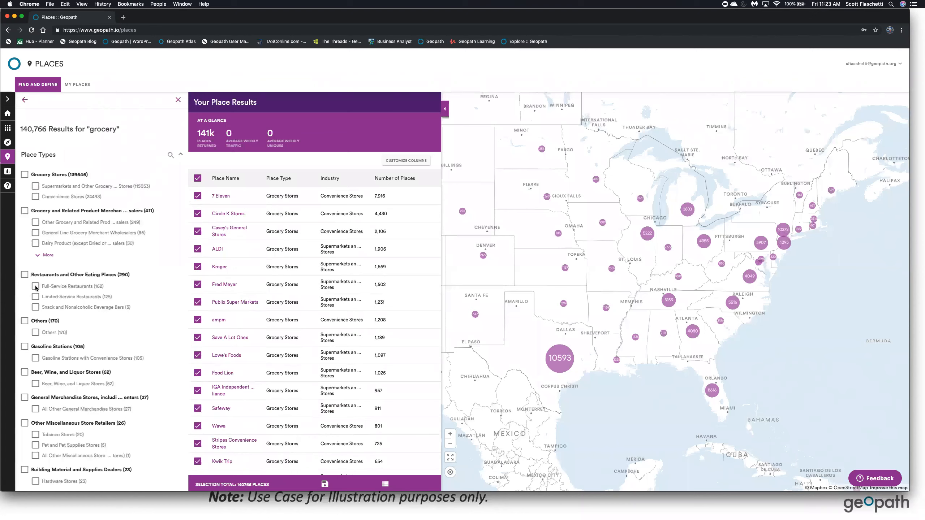
# Step: Narrow the grocery results to Restaurants and Other Eating Places, view their spread on the map, and remove that place type filter
pyautogui.click(25, 275)
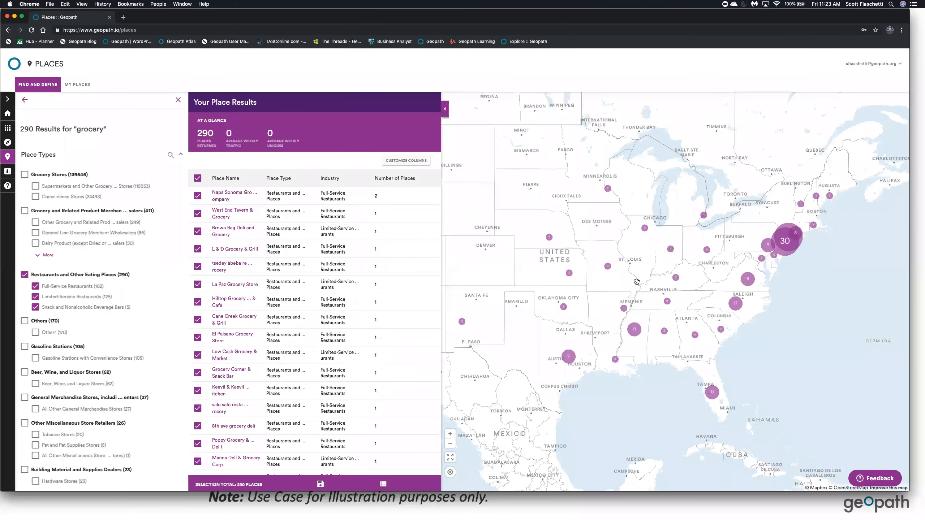
pyautogui.moveTo(636, 281); pyautogui.dragTo(724, 278)
pyautogui.scroll(3, 721, 278)
pyautogui.scroll(-3, 721, 277)
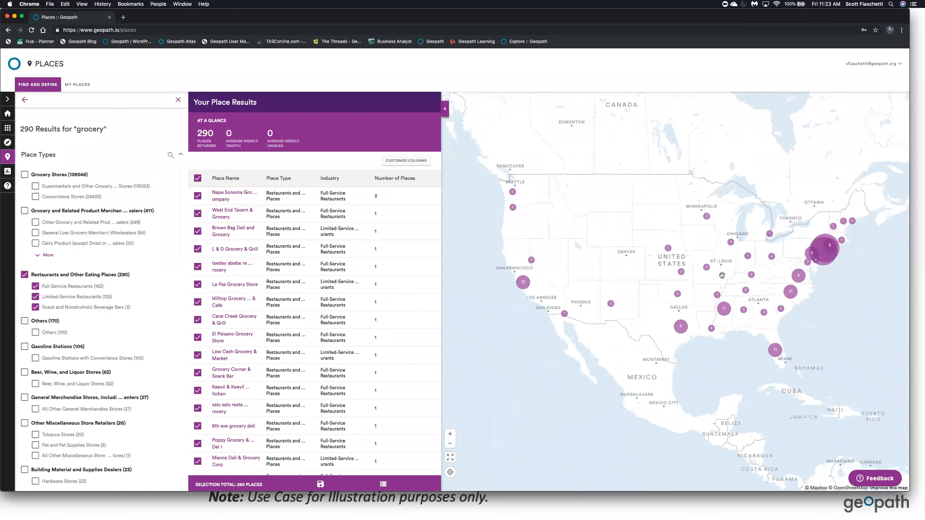
pyautogui.scroll(3, 722, 276)
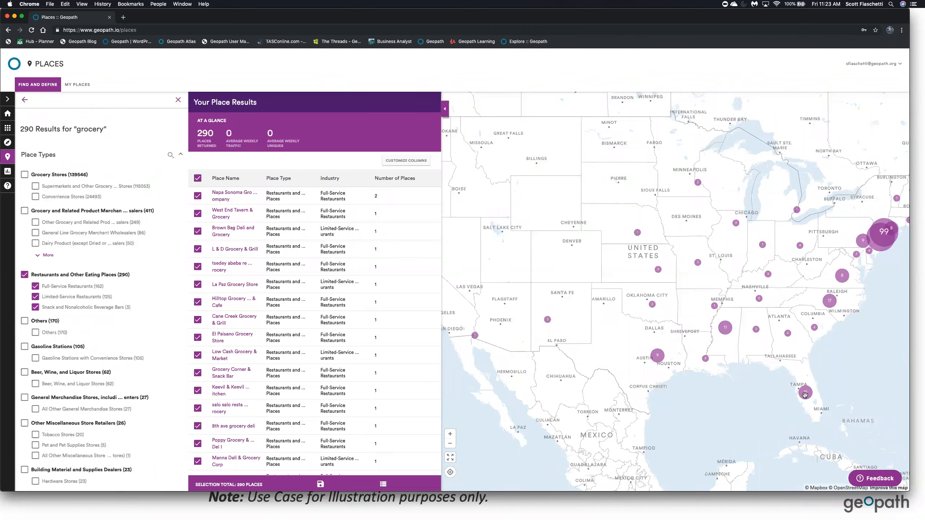
pyautogui.click(25, 276)
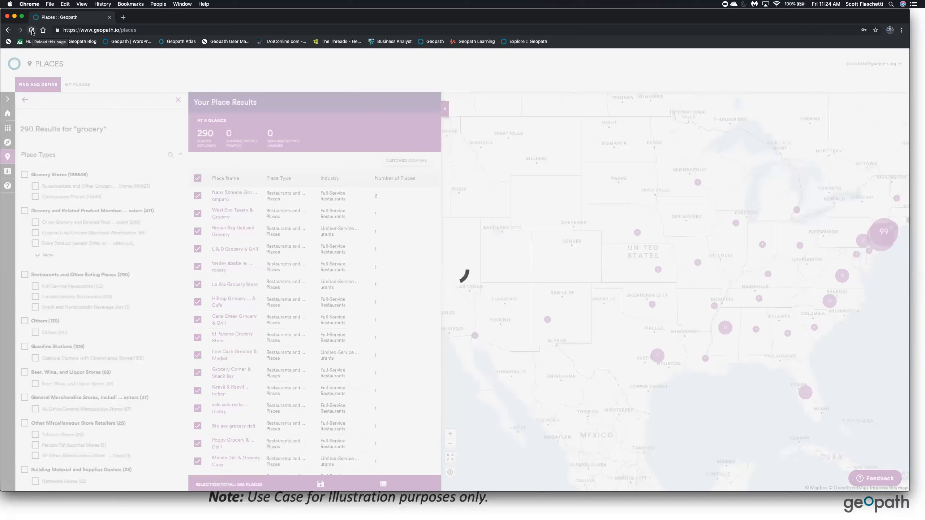
pyautogui.click(32, 30)
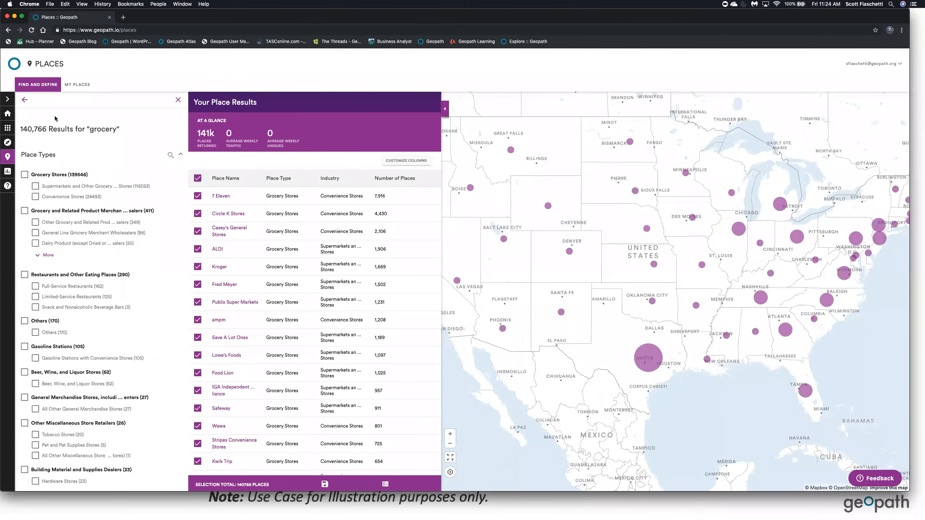
# Step: Search Places for "qdoba" and narrow the results to Limited-Service Restaurants
pyautogui.click(24, 102)
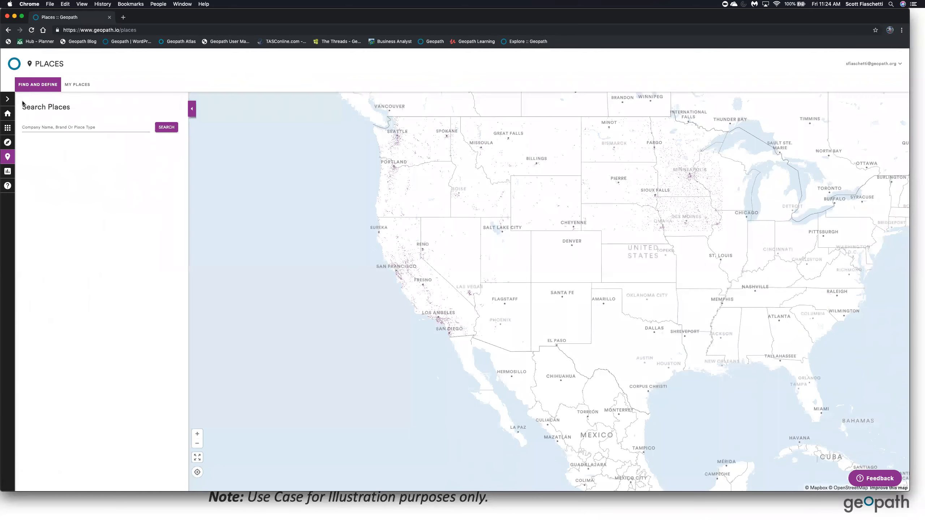
pyautogui.click(46, 128)
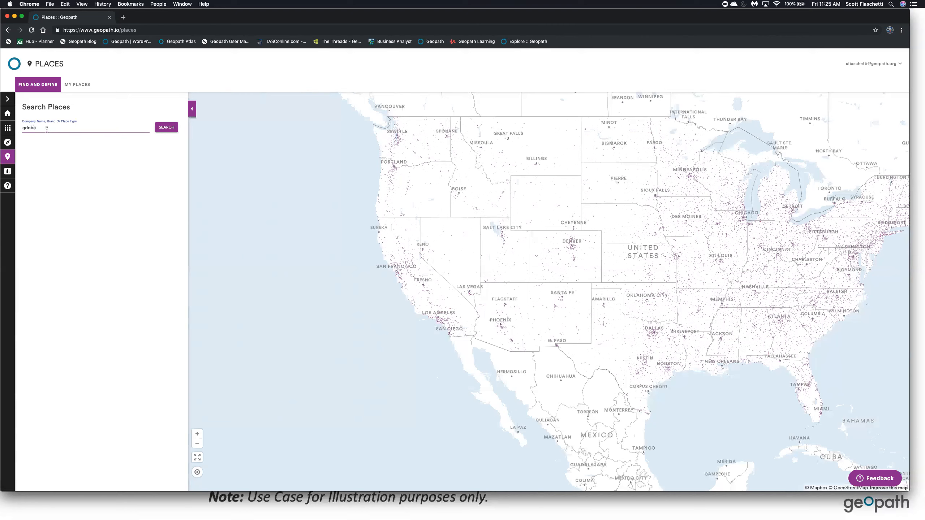
pyautogui.click(173, 130)
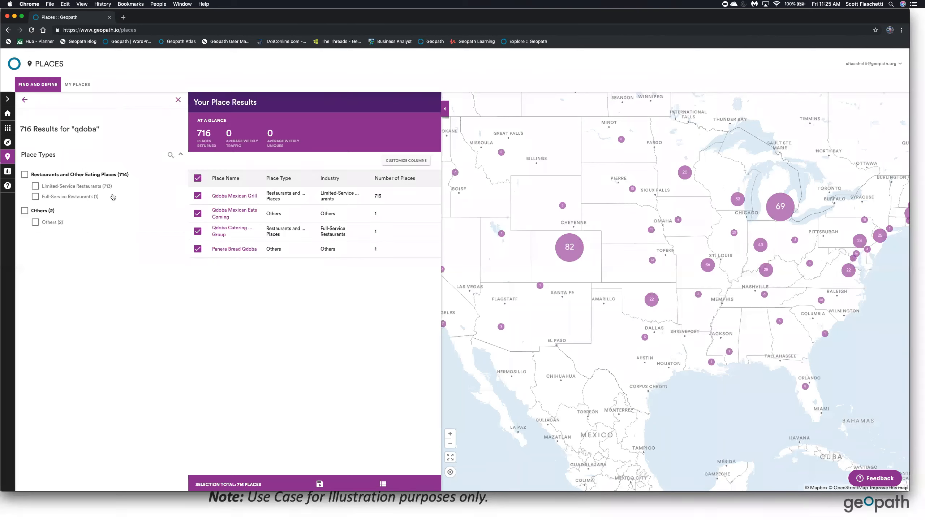
pyautogui.click(36, 186)
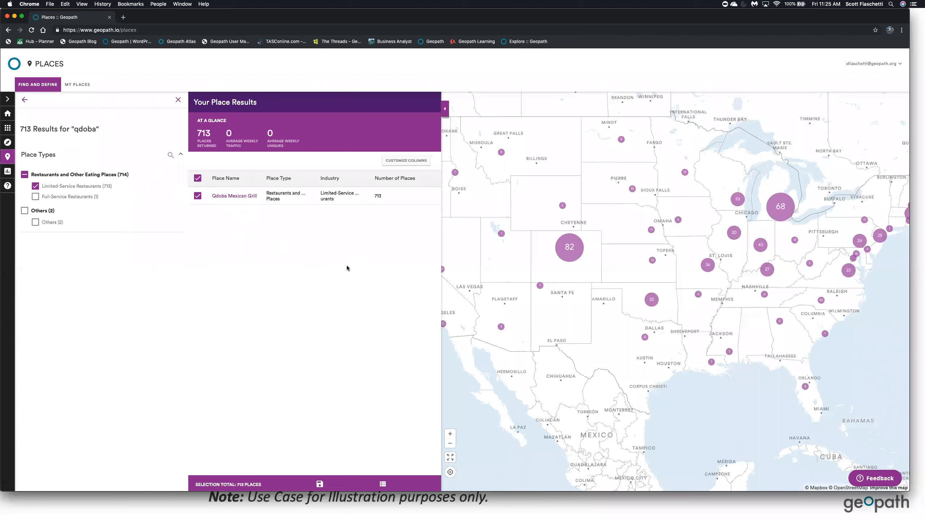
# Step: List the individual Qdoba Mexican Grill locations, sort them by state in ascending order, and find the Florida entries
pyautogui.click(233, 198)
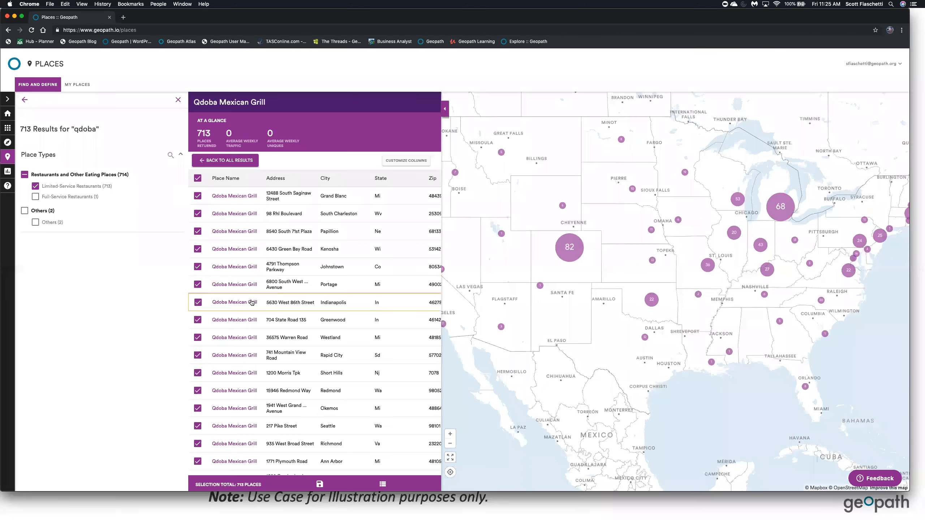
pyautogui.click(379, 179)
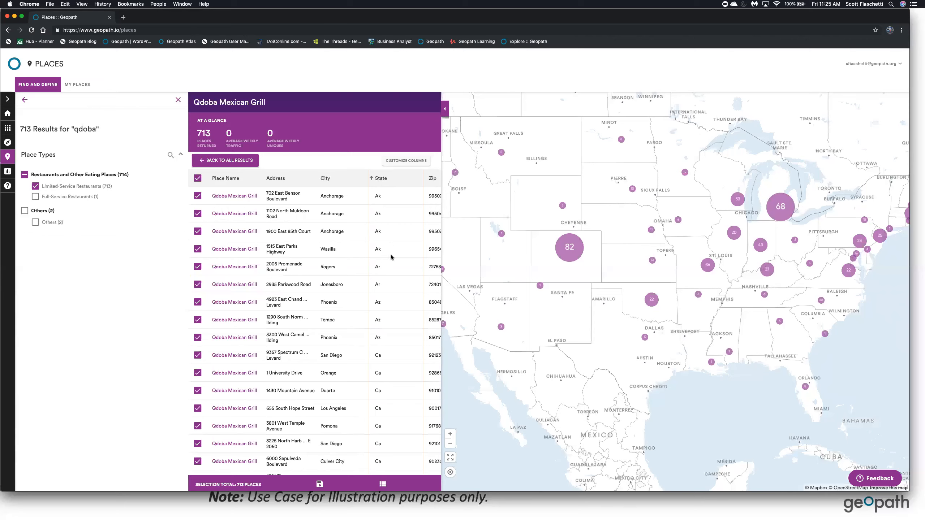
pyautogui.scroll(-10, 389, 242)
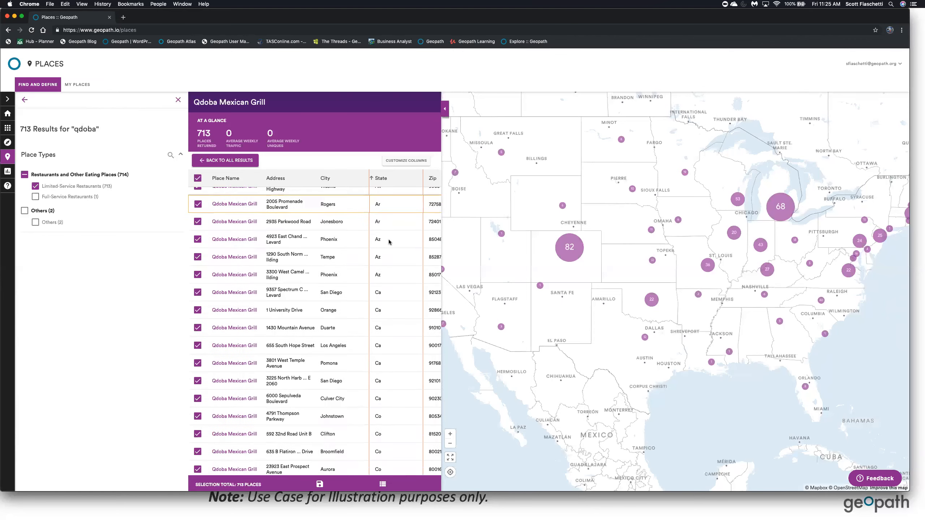
pyautogui.scroll(-10, 389, 242)
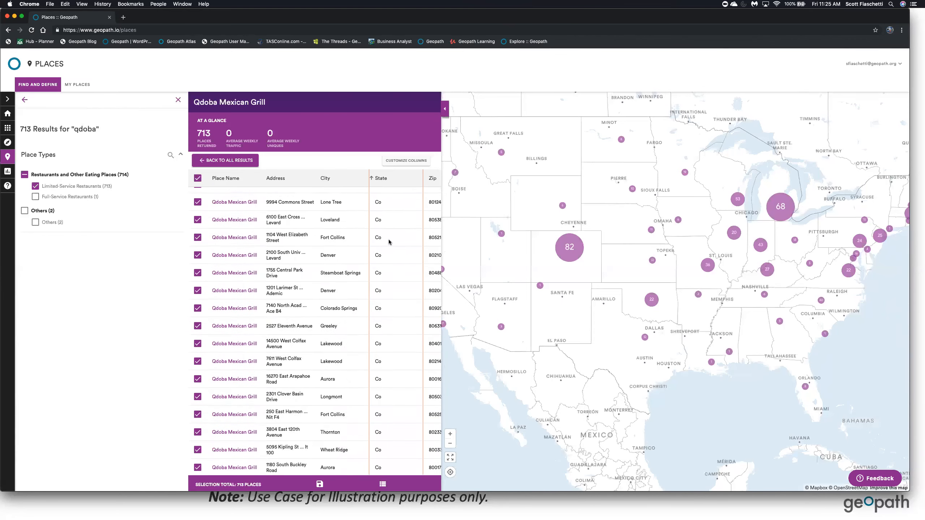
pyautogui.scroll(-10, 389, 242)
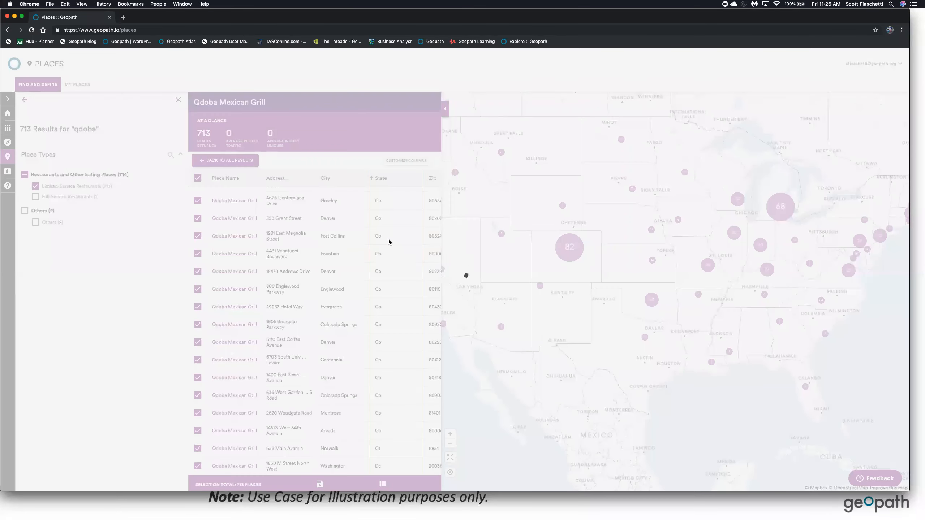
pyautogui.scroll(-1, 380, 235)
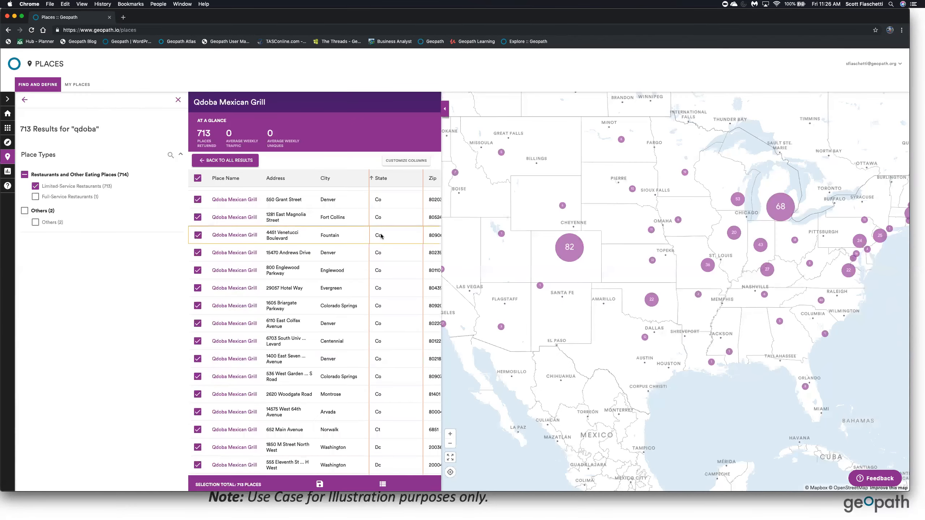
pyautogui.scroll(-4, 380, 236)
pyautogui.scroll(-5, 381, 236)
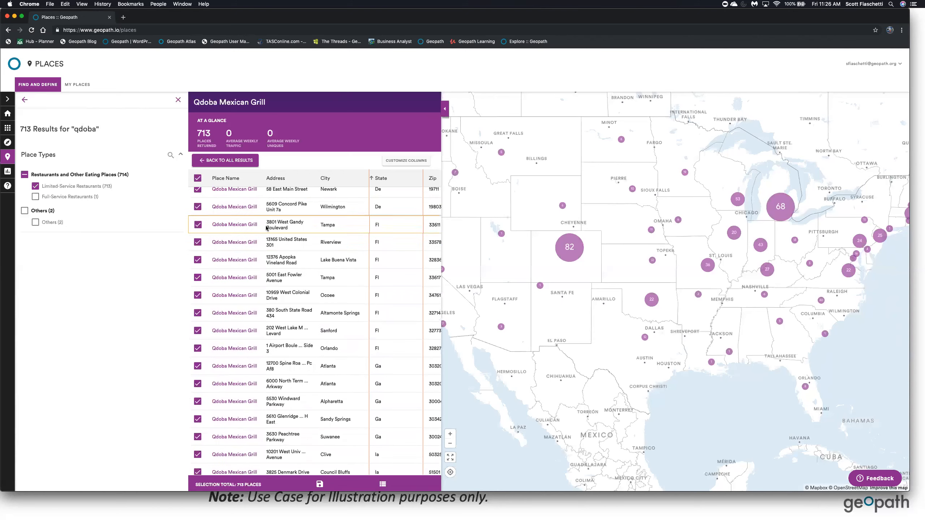
# Step: Deselect all Qdoba locations and select only the two in Tampa and the one in Riverview, Florida
pyautogui.click(197, 179)
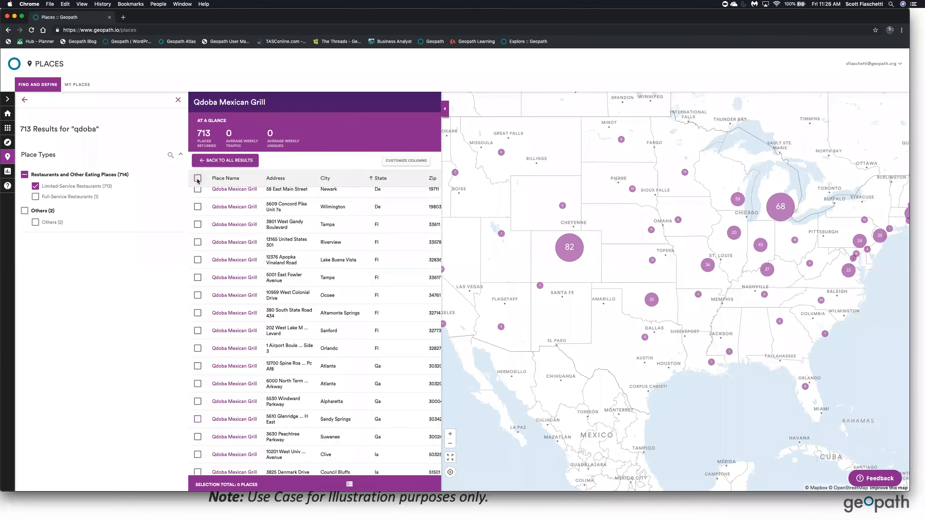
pyautogui.click(198, 225)
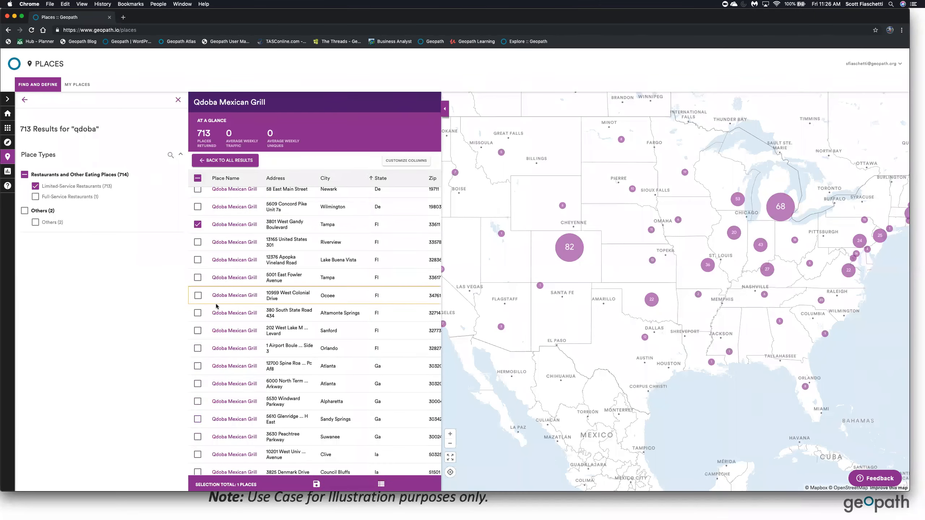
pyautogui.scroll(-1, 233, 295)
pyautogui.scroll(-1, 261, 254)
pyautogui.scroll(-2, 260, 254)
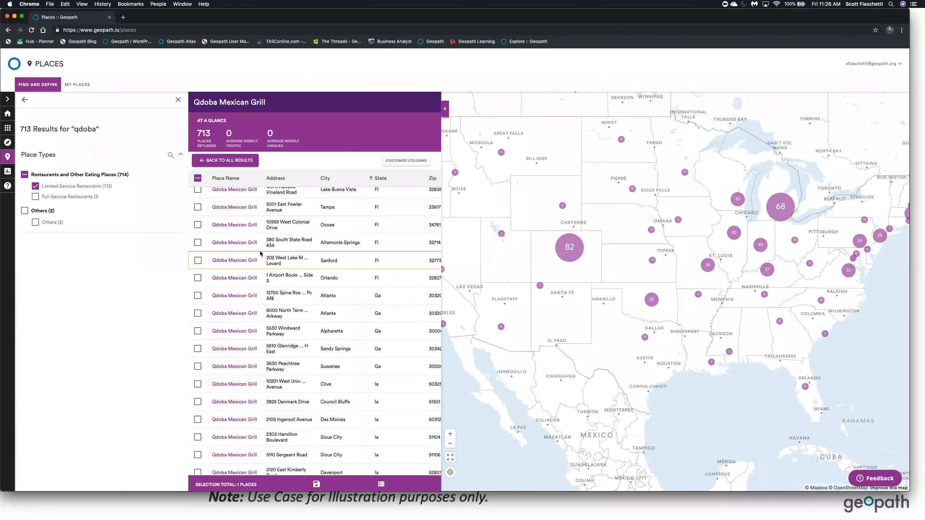
pyautogui.click(197, 206)
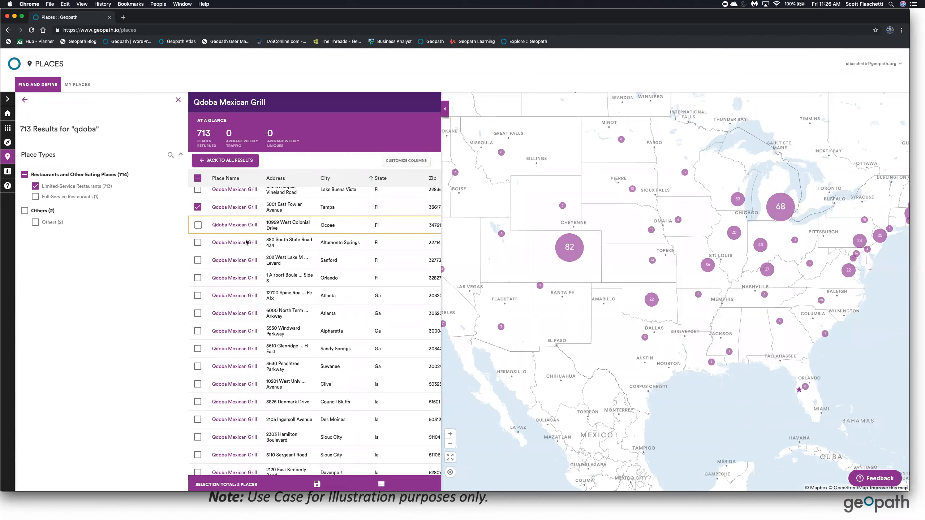
pyautogui.scroll(3, 273, 273)
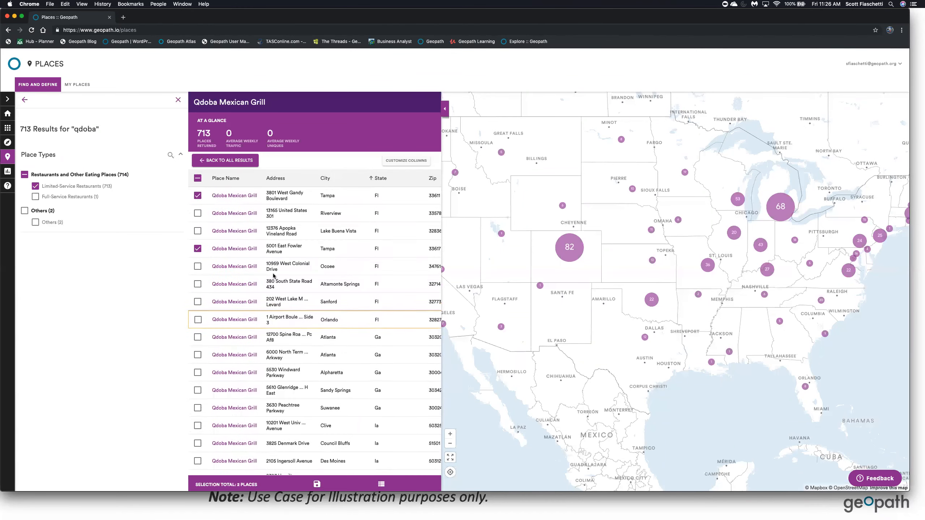
pyautogui.click(198, 214)
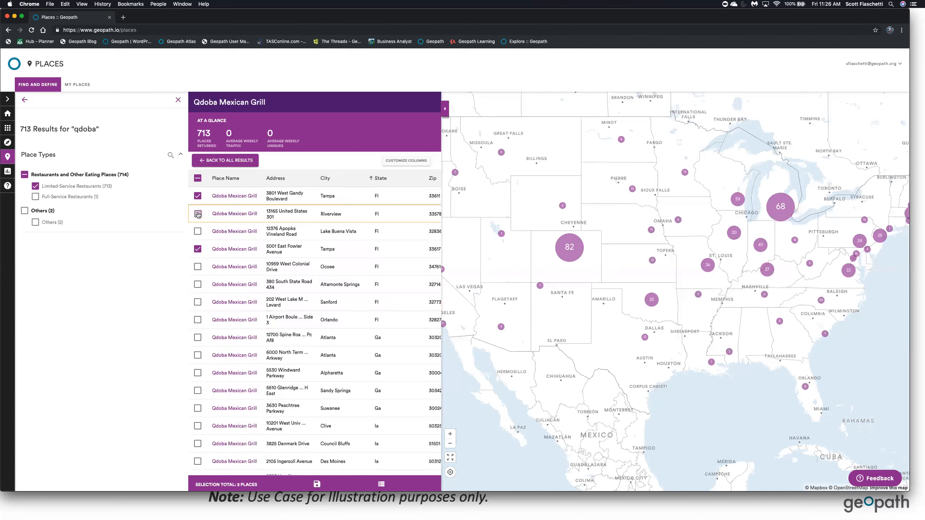
pyautogui.click(315, 484)
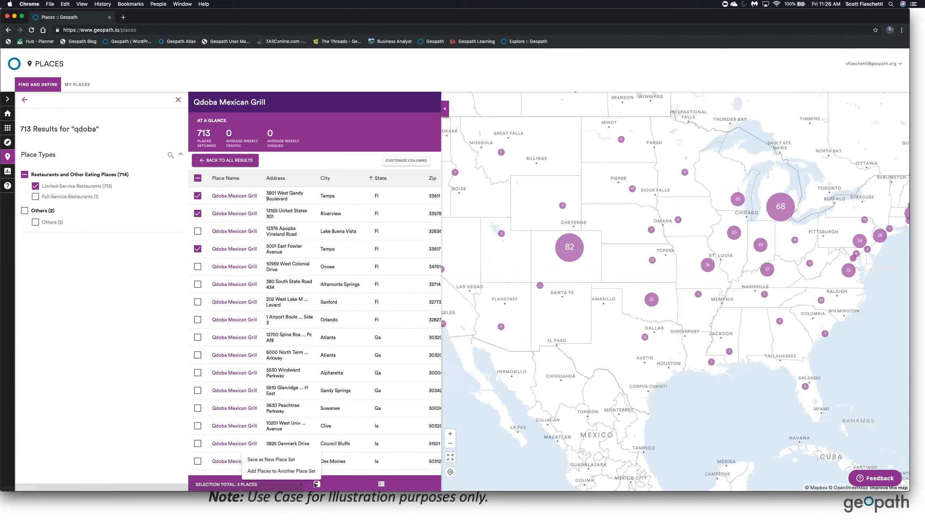
pyautogui.click(284, 460)
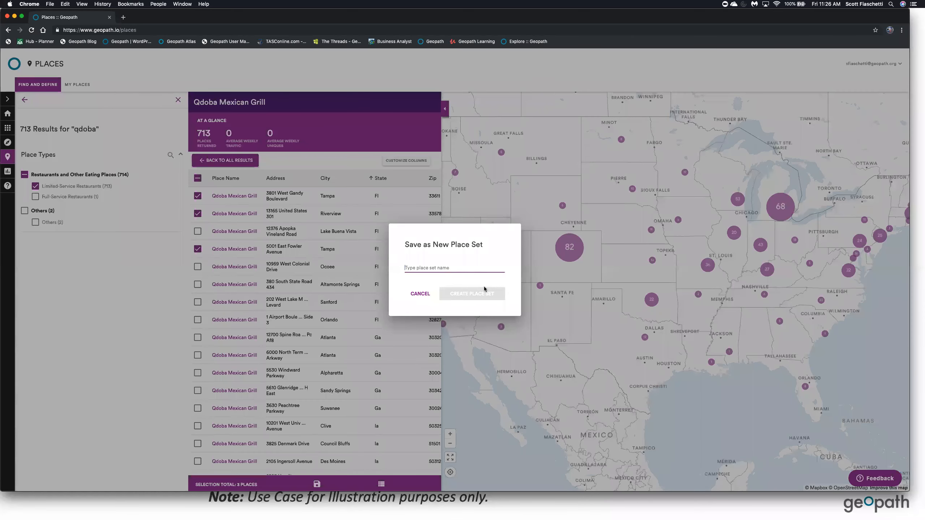
pyautogui.write('QDOBA - TAMPA')
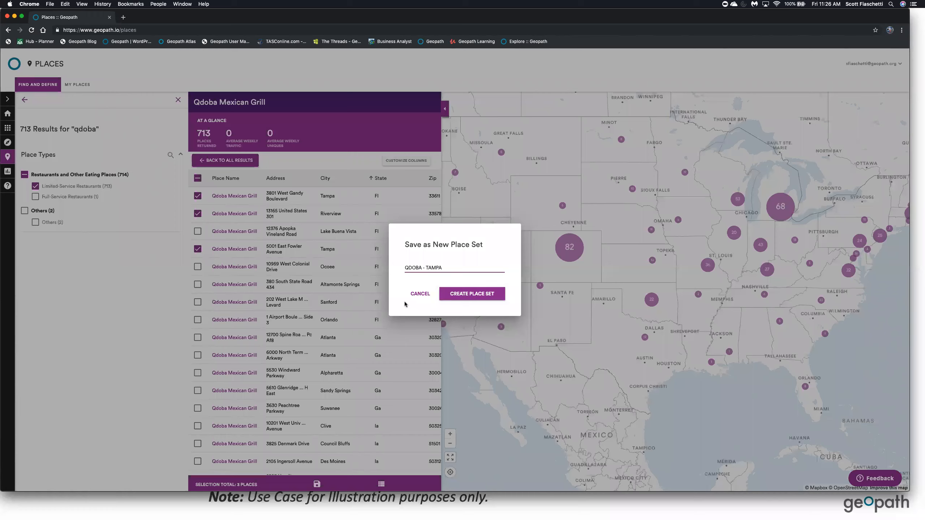
pyautogui.click(416, 296)
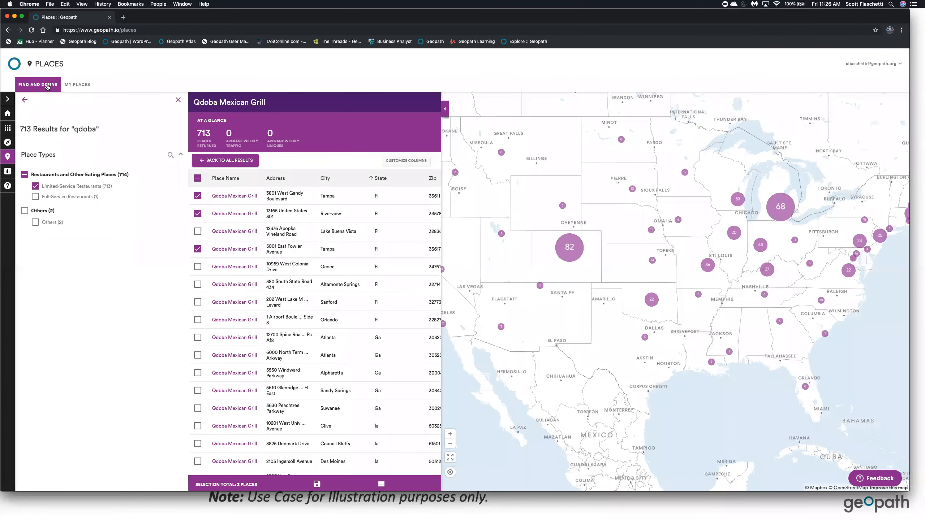
# Step: Show the saved place set QDOBA Tampa from My Places and hide its list so that only the map remains
pyautogui.click(71, 85)
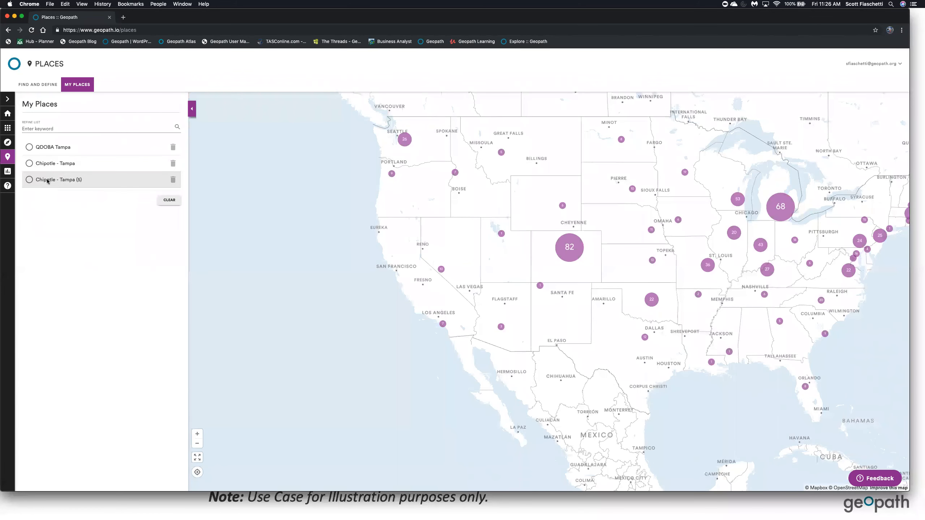
pyautogui.click(51, 148)
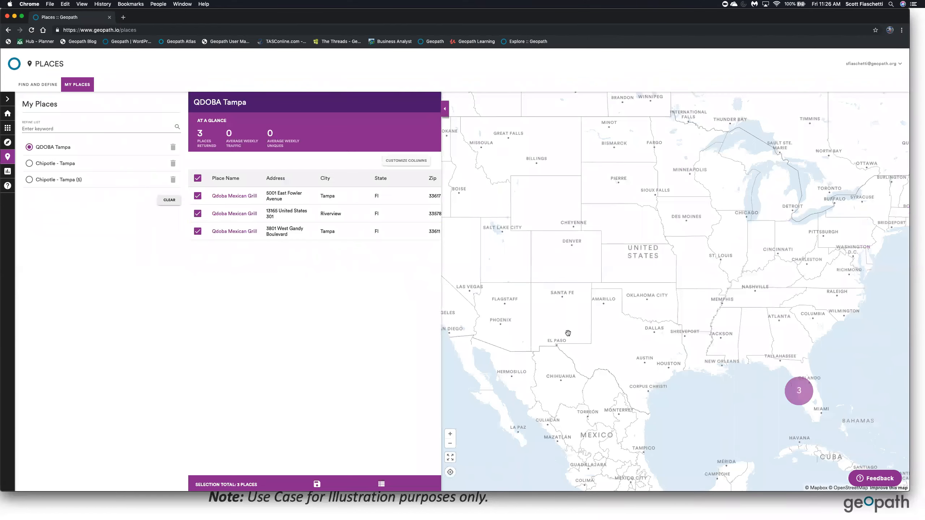
pyautogui.click(89, 83)
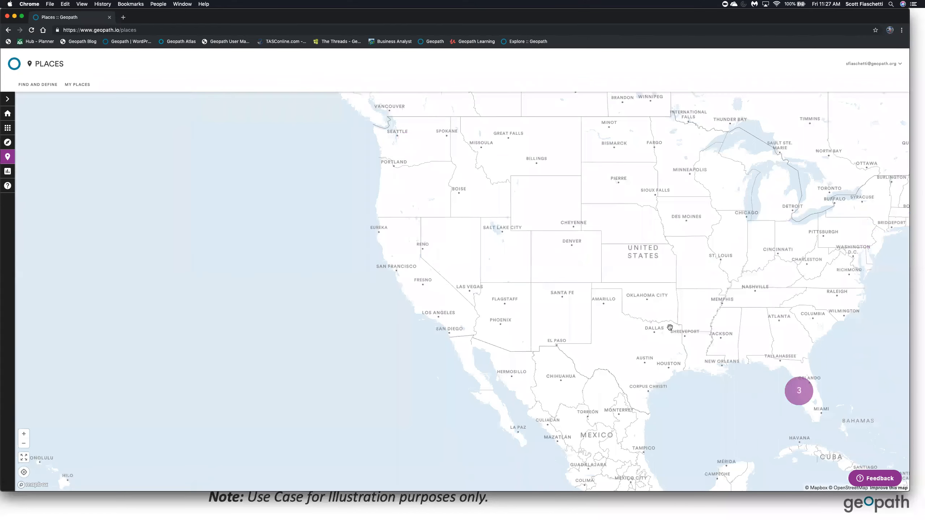
# Step: Examine where the saved Qdoba locations sit on the map around Tampa and Saint Petersburg
pyautogui.scroll(3, 670, 326)
pyautogui.moveTo(498, 314); pyautogui.dragTo(390, 280)
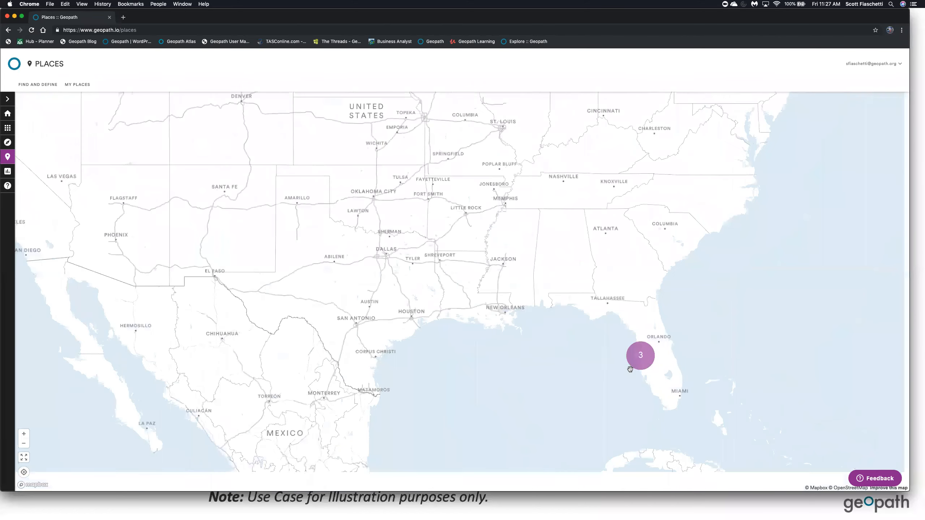
pyautogui.scroll(3, 537, 356)
pyautogui.scroll(3, 537, 355)
pyautogui.scroll(5, 536, 356)
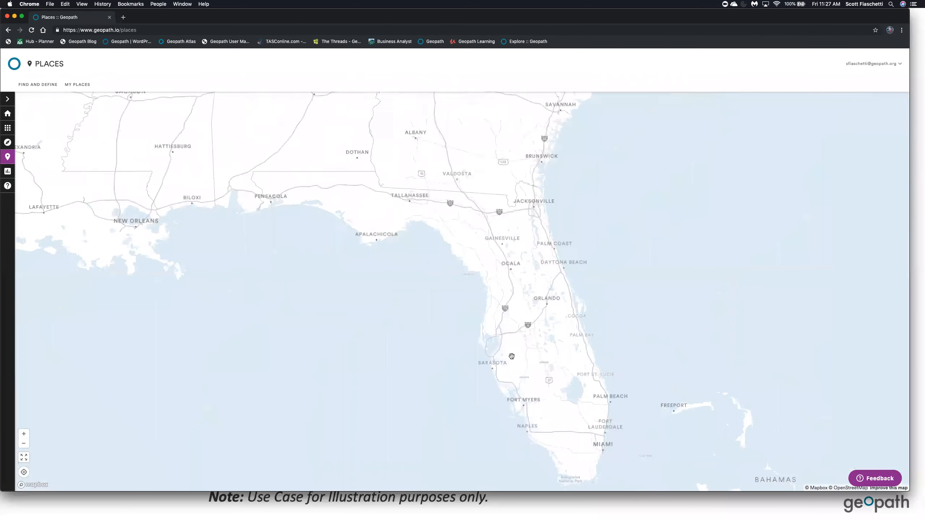
pyautogui.scroll(5, 485, 352)
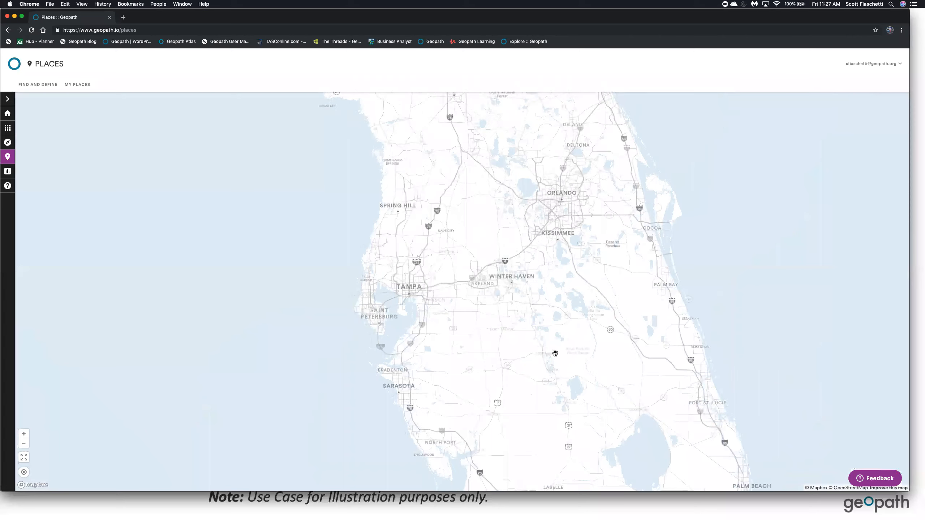
pyautogui.scroll(2, 476, 353)
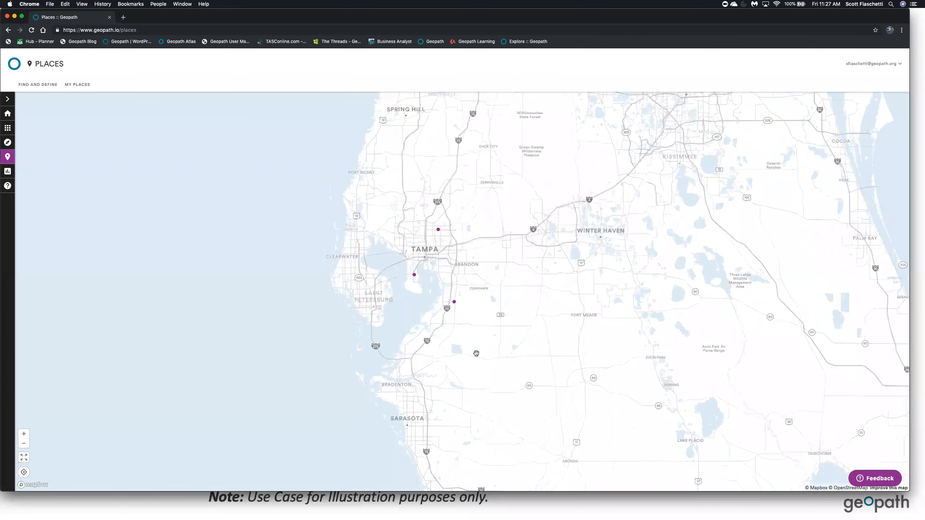
pyautogui.scroll(2, 504, 335)
pyautogui.scroll(3, 504, 328)
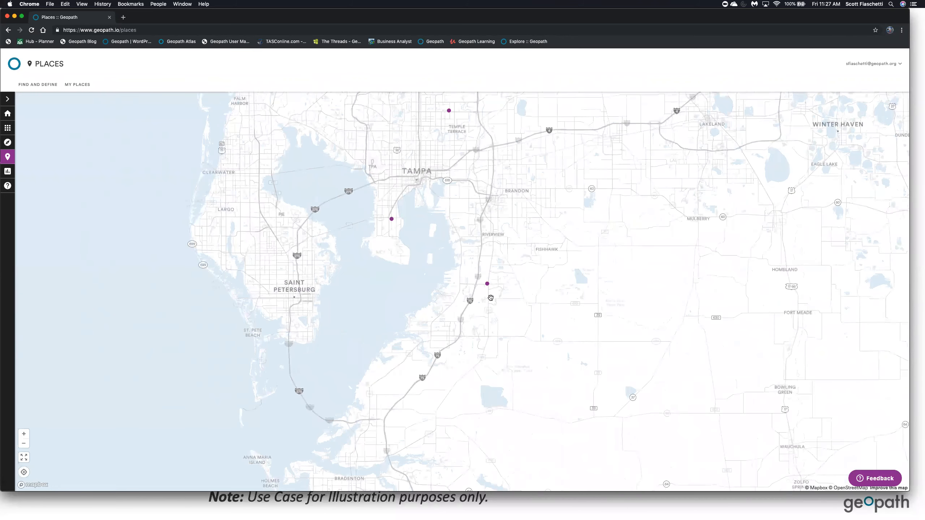
# Step: Inspect the Riverview Qdoba location near Big Bend Rd down to its building outline on the map
pyautogui.scroll(2, 491, 296)
pyautogui.scroll(3, 490, 299)
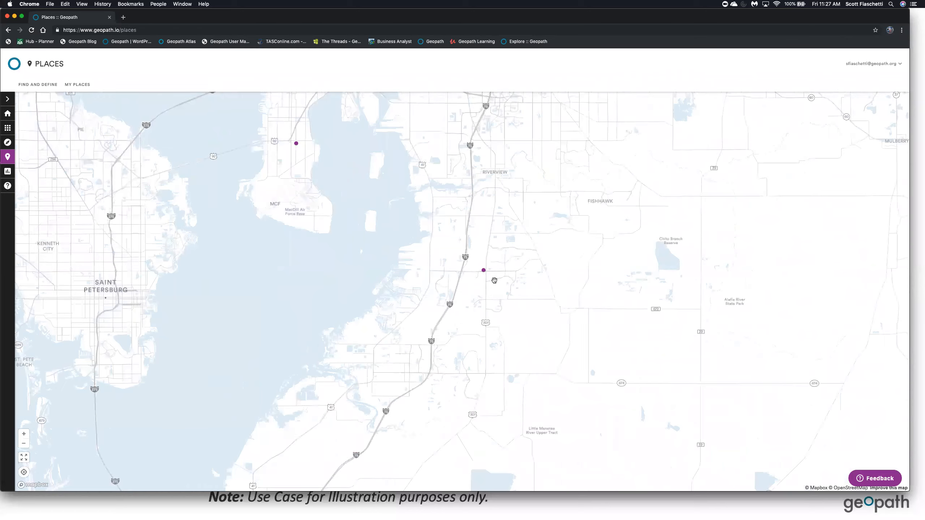
pyautogui.scroll(5, 491, 299)
pyautogui.scroll(4, 482, 320)
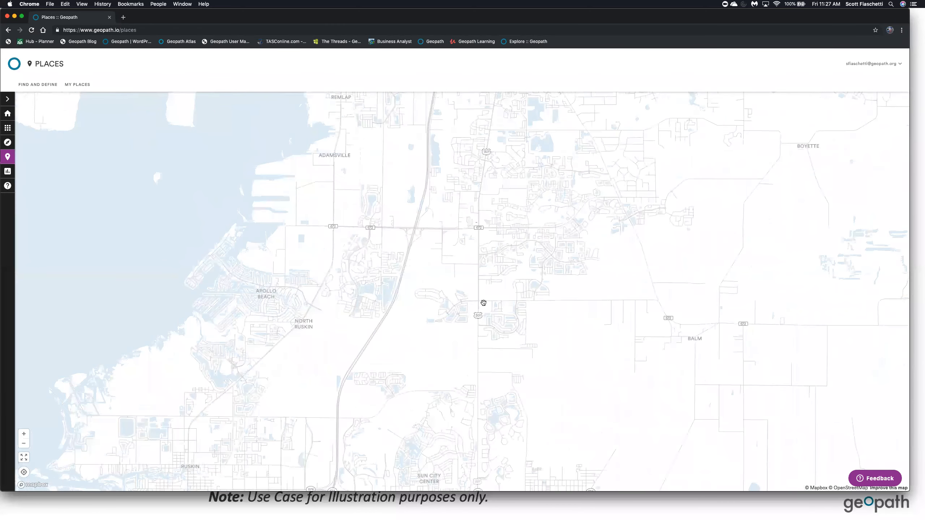
pyautogui.scroll(3, 484, 303)
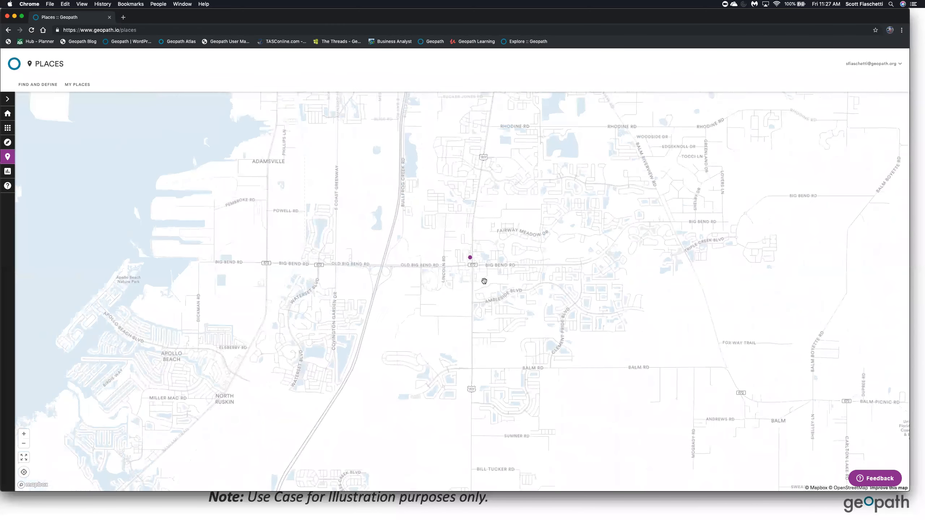
pyautogui.scroll(3, 453, 293)
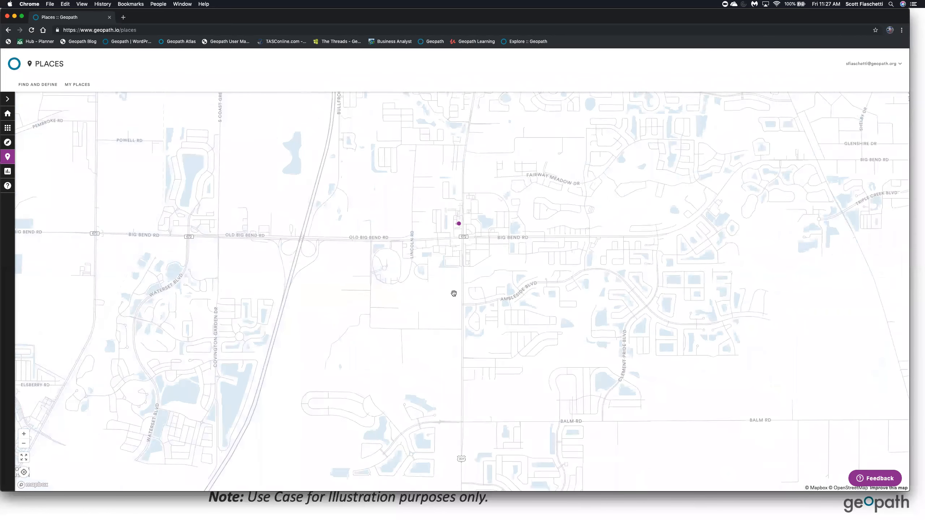
pyautogui.scroll(4, 450, 274)
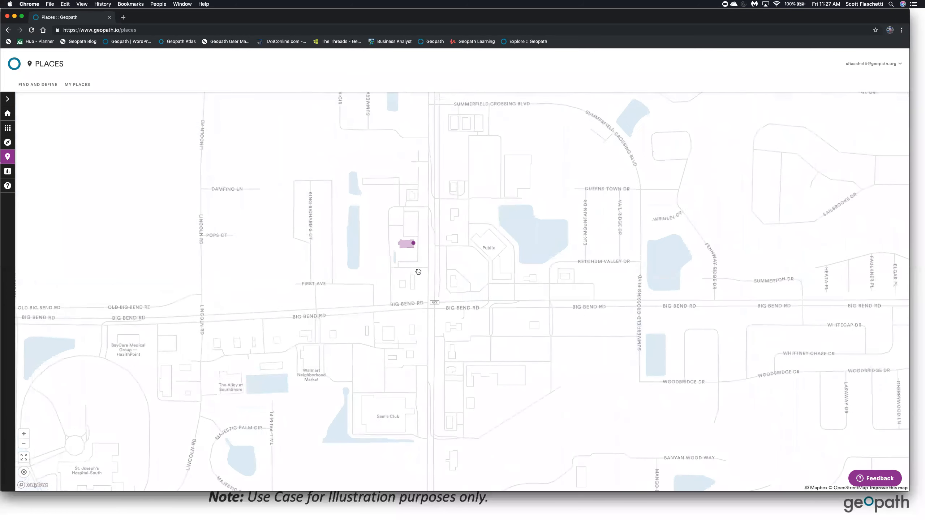
pyautogui.scroll(-3, 418, 274)
pyautogui.scroll(-6, 418, 272)
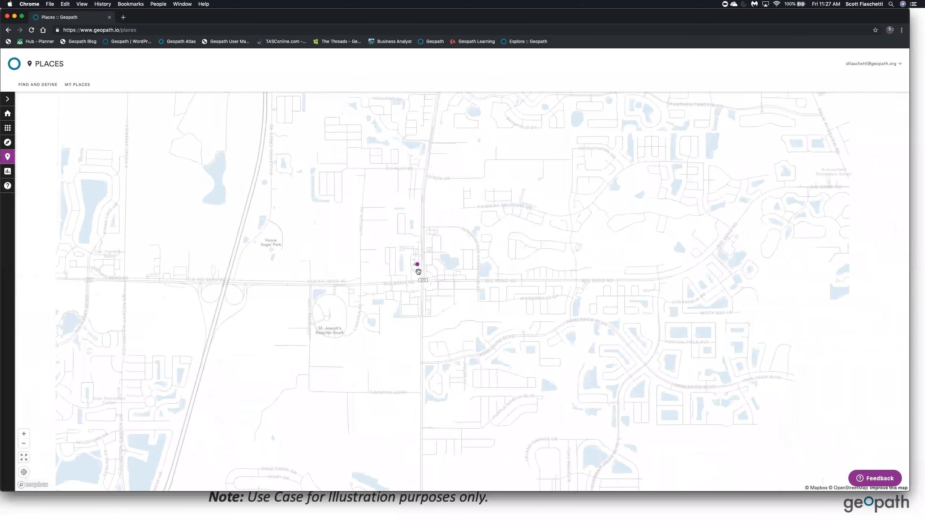
# Step: Examine where the Riverview Qdoba and the one on the peninsula south of Tampa sit around Tampa Bay
pyautogui.scroll(-3, 419, 270)
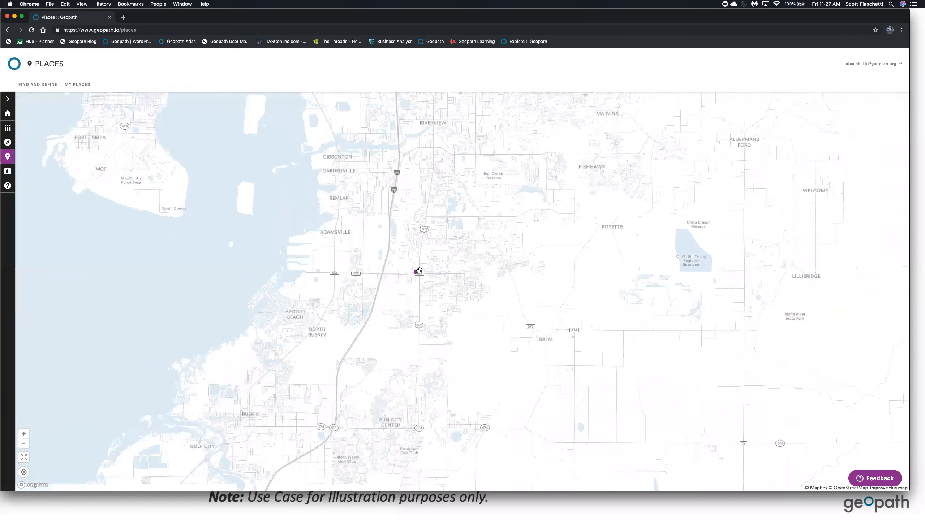
pyautogui.scroll(-3, 540, 259)
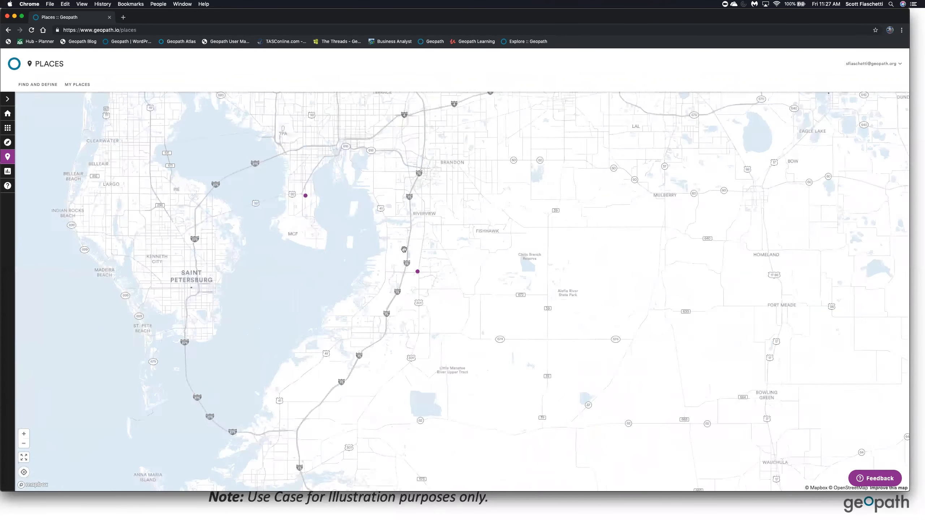
pyautogui.moveTo(380, 238); pyautogui.dragTo(453, 244)
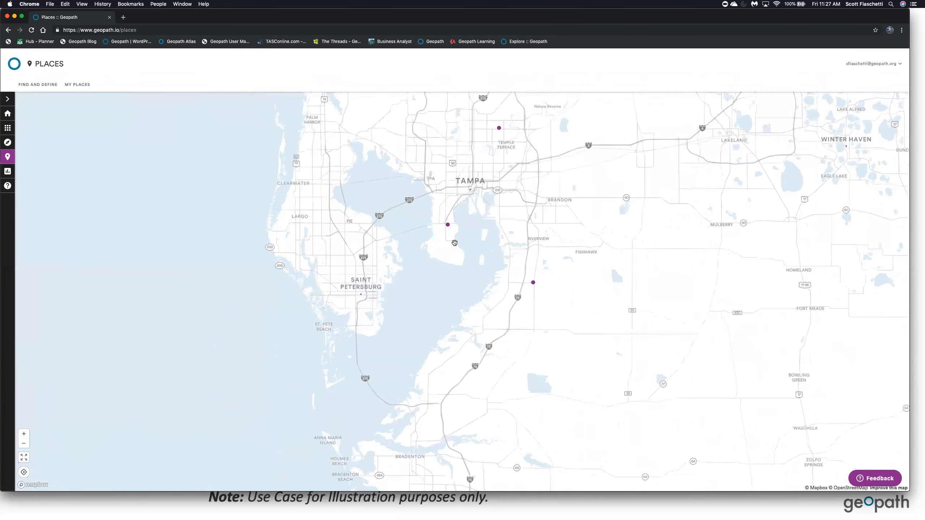
pyautogui.scroll(3, 454, 250)
pyautogui.scroll(2, 454, 251)
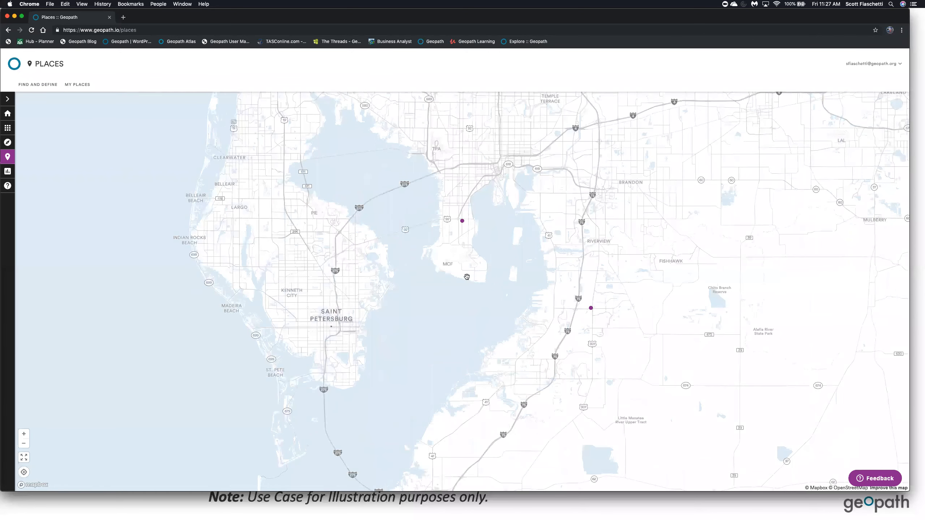
pyautogui.scroll(1, 462, 277)
pyautogui.scroll(3, 461, 276)
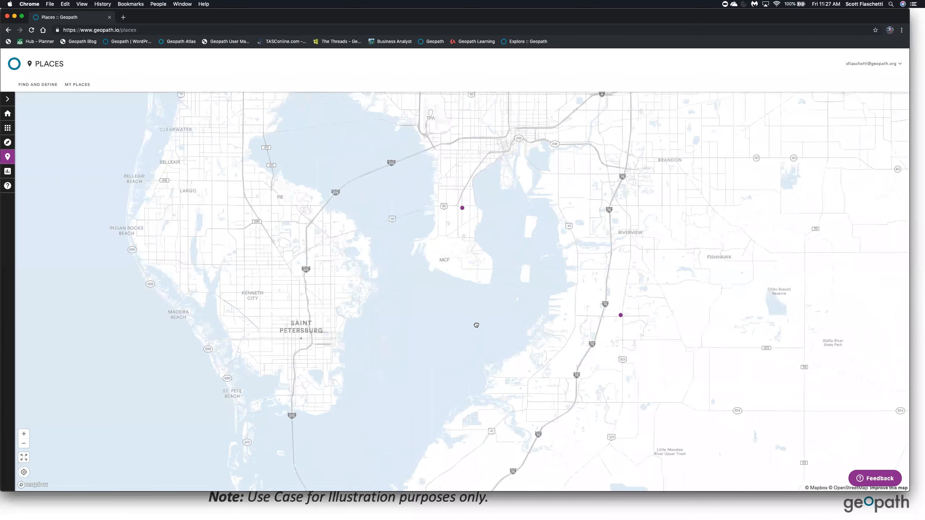
# Step: Inspect the northern Tampa Qdoba location near Temple Terrace and compare its position with the other two Qdoba locations
pyautogui.moveTo(668, 213); pyautogui.dragTo(677, 277)
pyautogui.moveTo(414, 148); pyautogui.dragTo(458, 244)
pyautogui.scroll(-1, 469, 229)
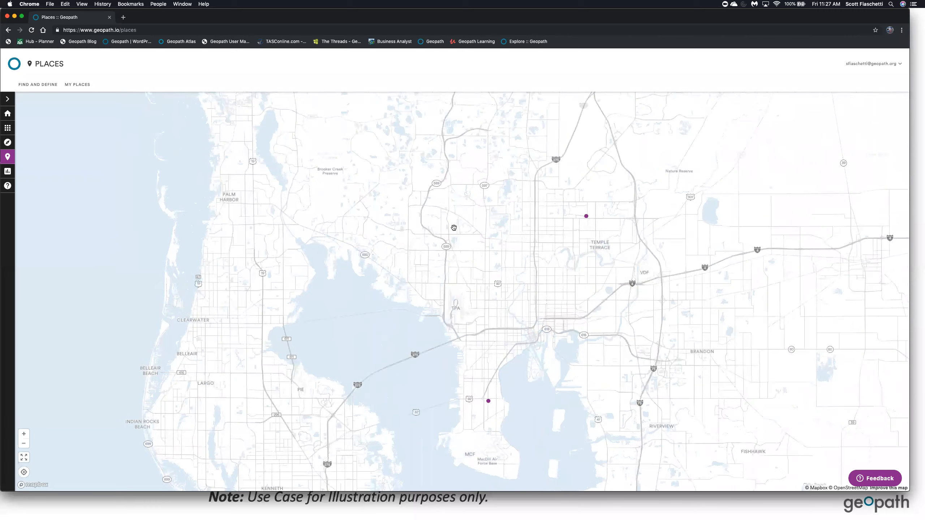
pyautogui.scroll(2, 459, 244)
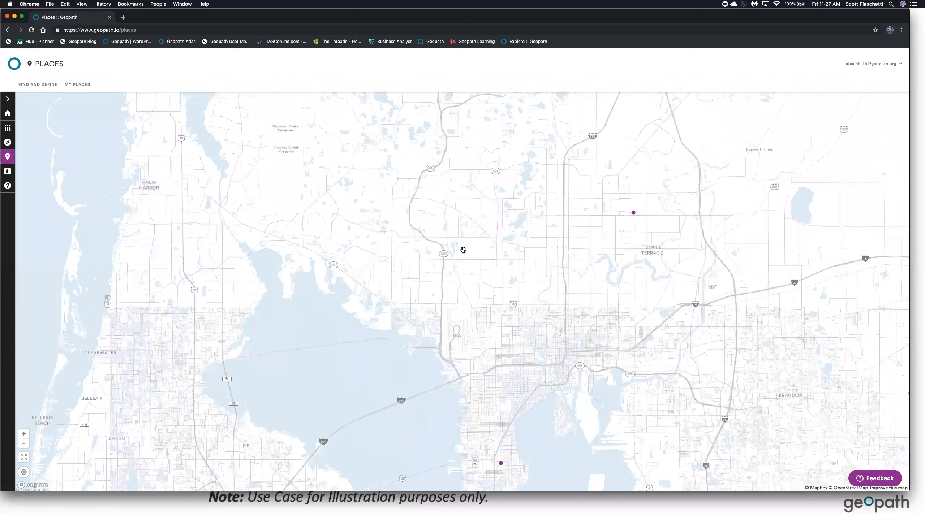
pyautogui.scroll(4, 463, 250)
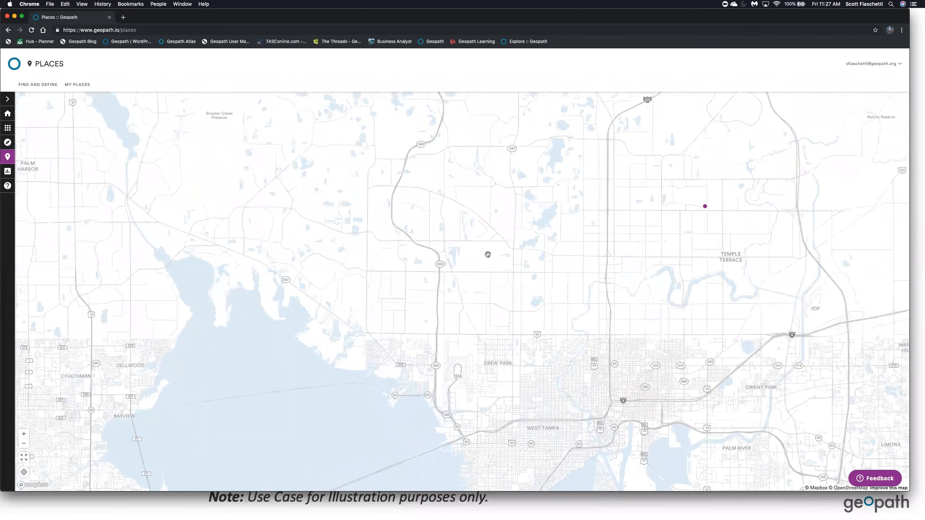
pyautogui.scroll(-2, 489, 433)
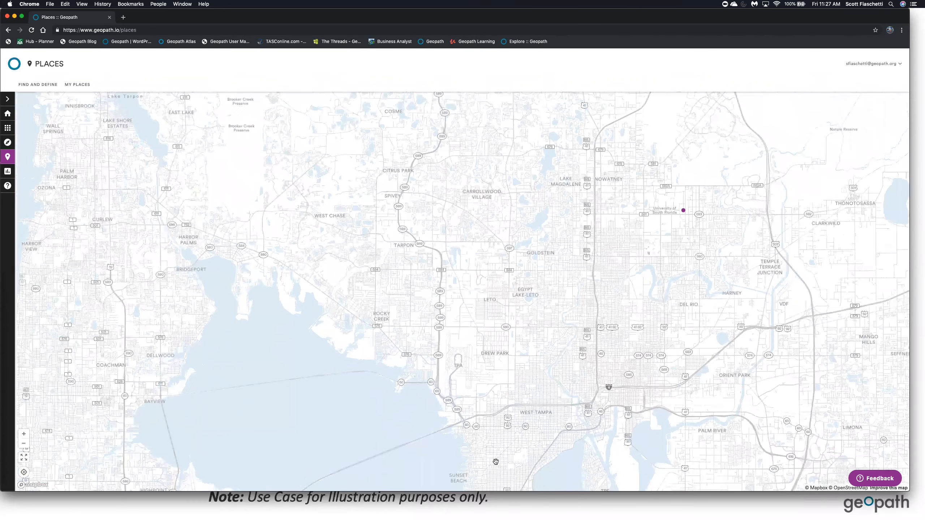
pyautogui.scroll(-3, 497, 458)
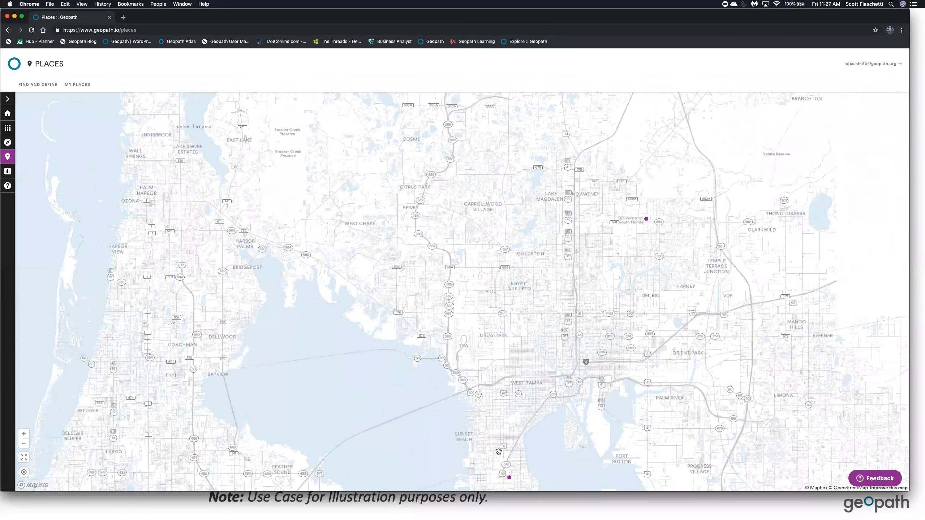
pyautogui.scroll(-2, 498, 451)
pyautogui.scroll(-4, 498, 452)
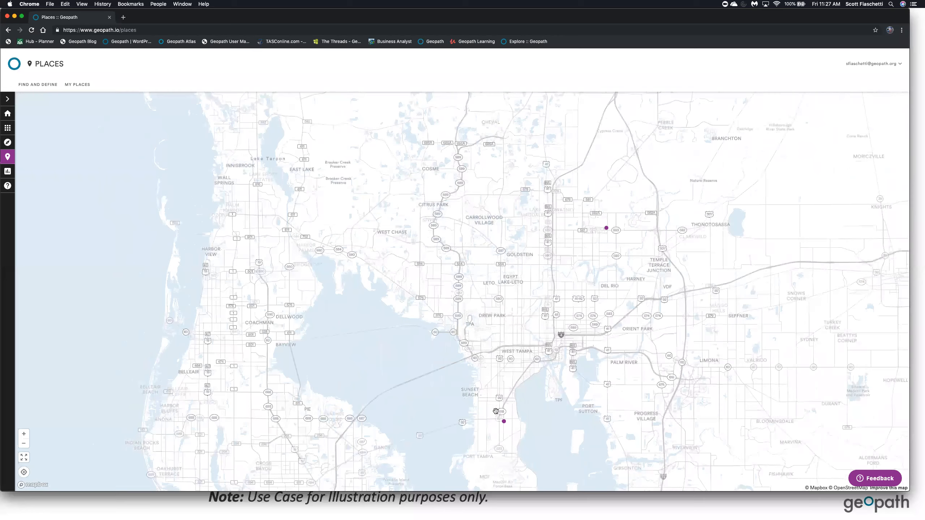
pyautogui.scroll(-1, 519, 394)
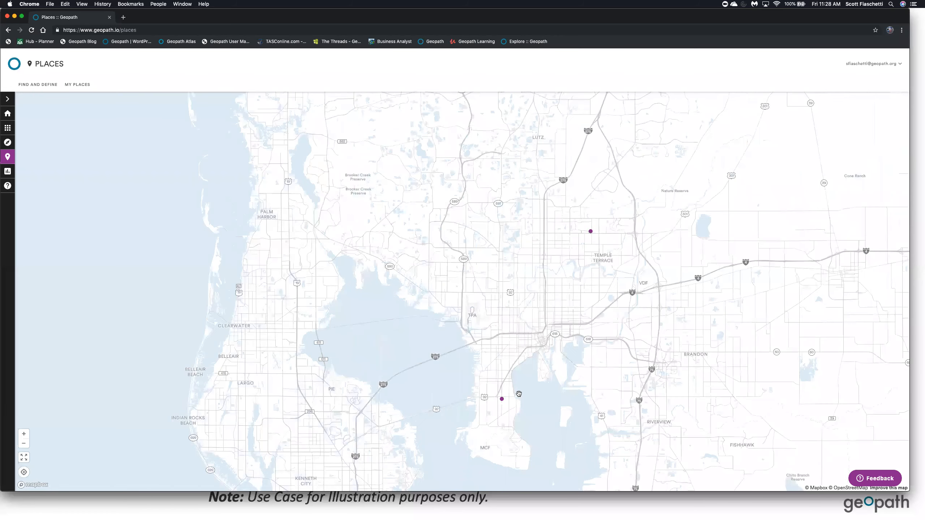
pyautogui.scroll(-8, 519, 394)
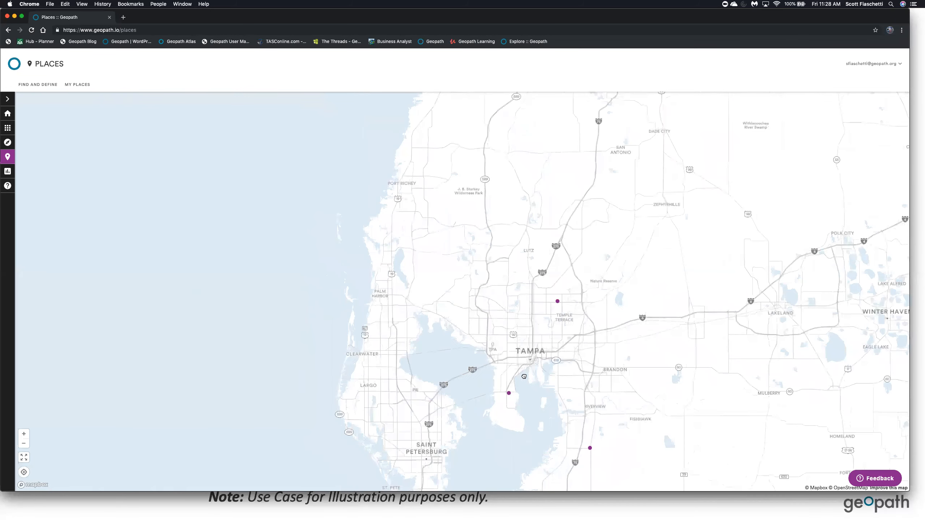
pyautogui.moveTo(523, 376); pyautogui.dragTo(529, 339)
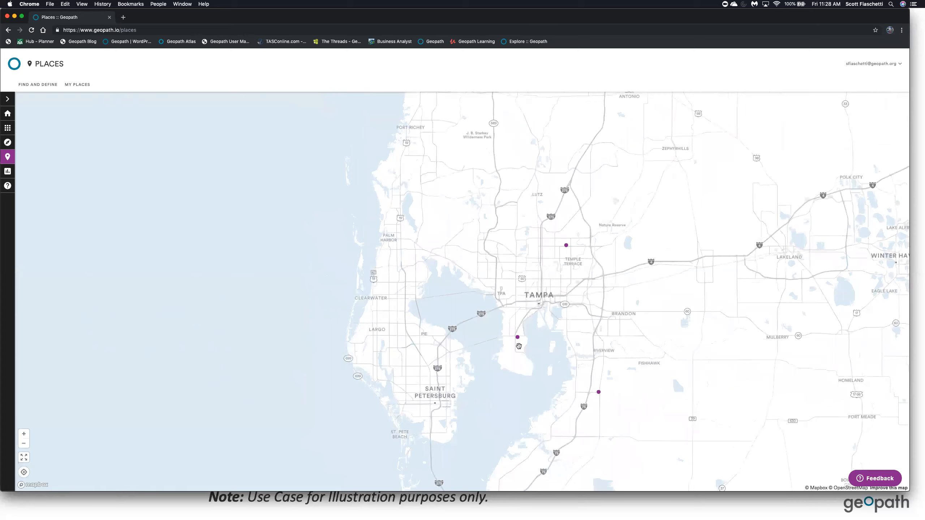
# Step: Return to the filtered inventory in Explore and sort the inventory summary list by Target Impression
pyautogui.click(7, 142)
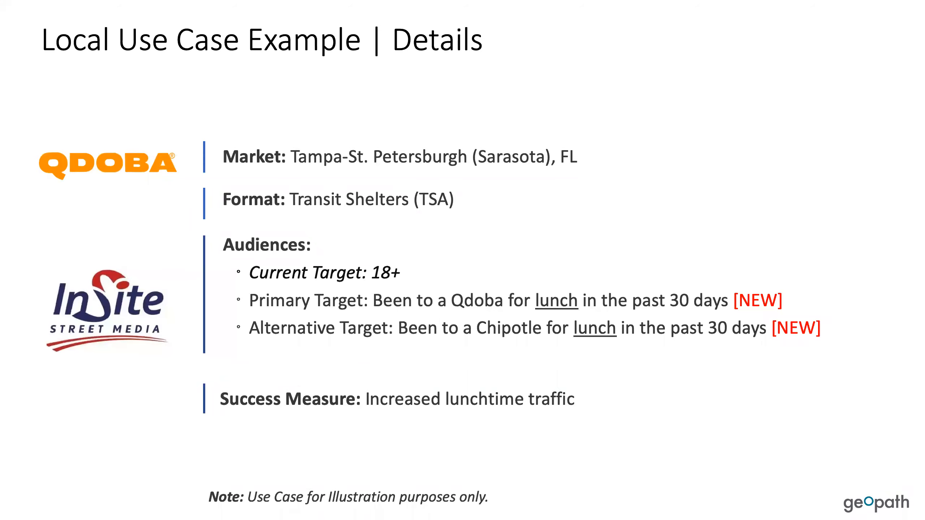
pyautogui.click(281, 223)
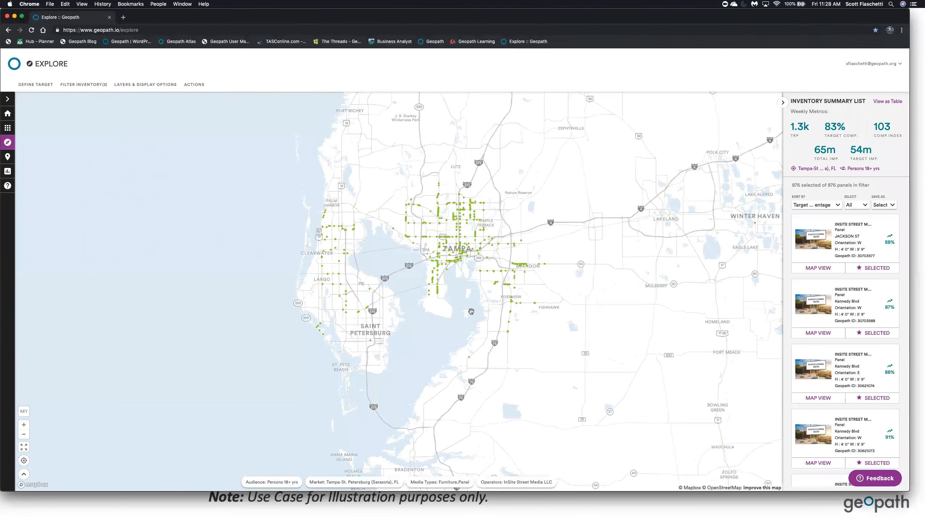
pyautogui.moveTo(465, 279); pyautogui.dragTo(467, 313)
pyautogui.scroll(1, 464, 296)
pyautogui.scroll(1, 464, 295)
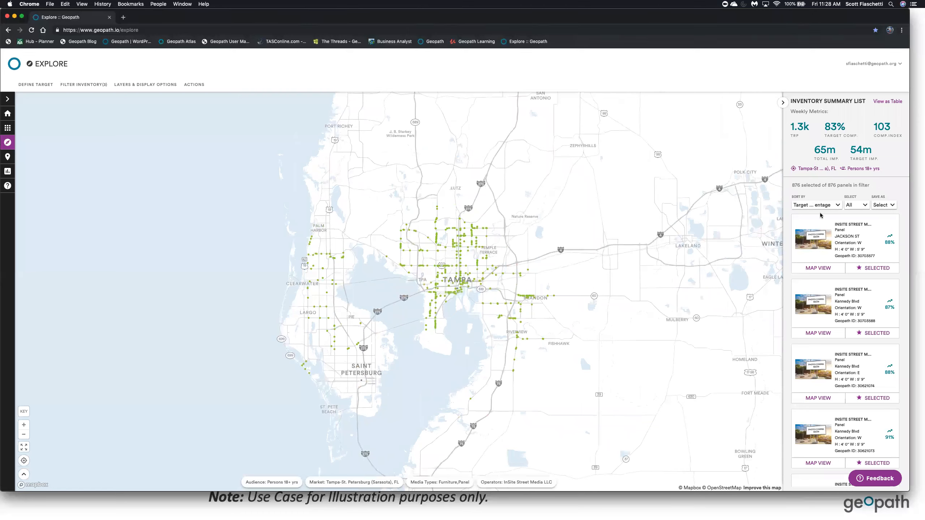
pyautogui.click(837, 205)
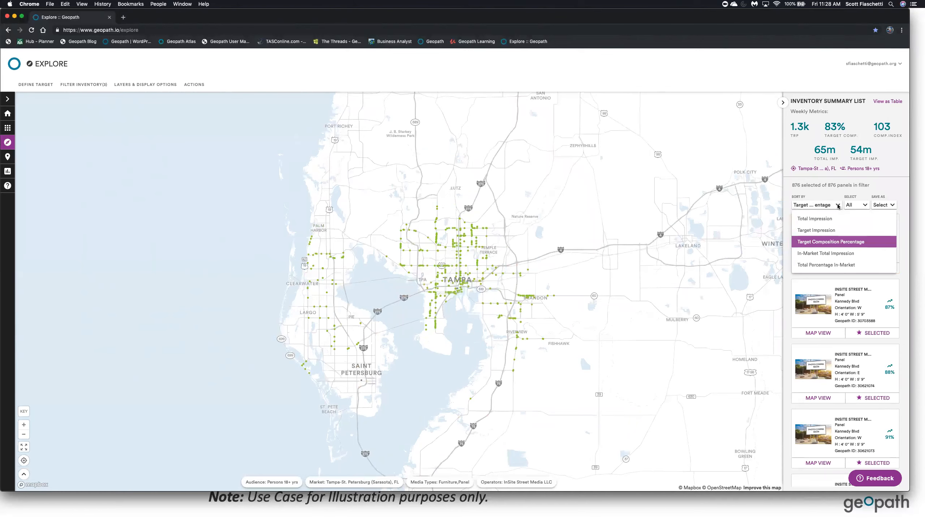
pyautogui.click(814, 232)
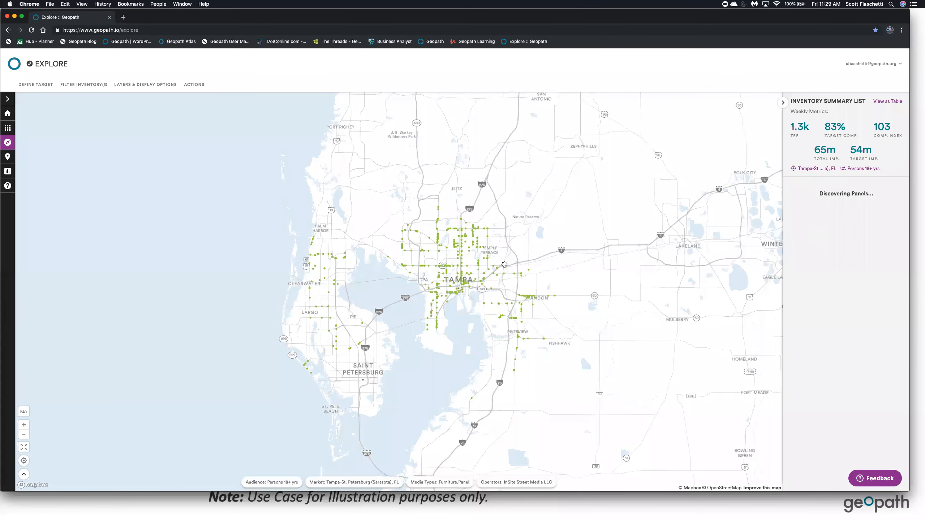
# Step: Add the place set QDOBA Tampa as a map layer with orange #FF5600 icons and apply the view
pyautogui.click(159, 85)
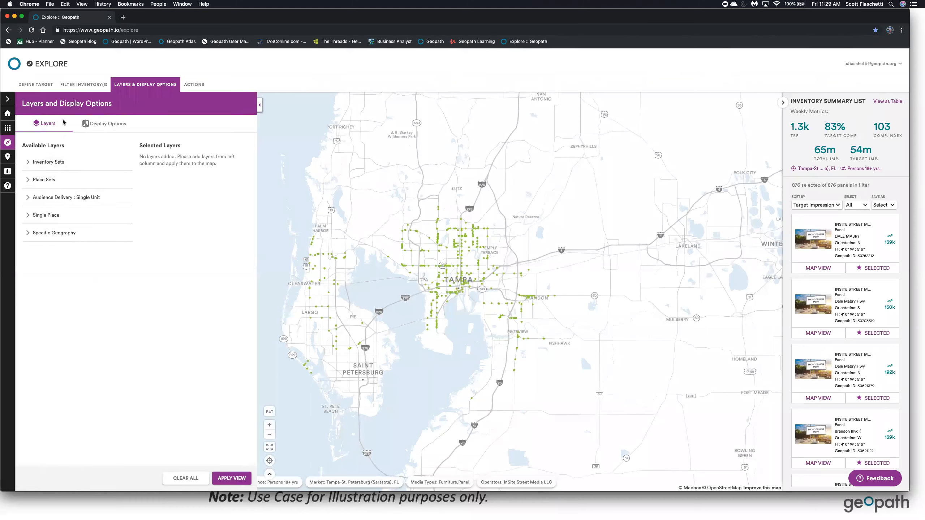
pyautogui.click(30, 179)
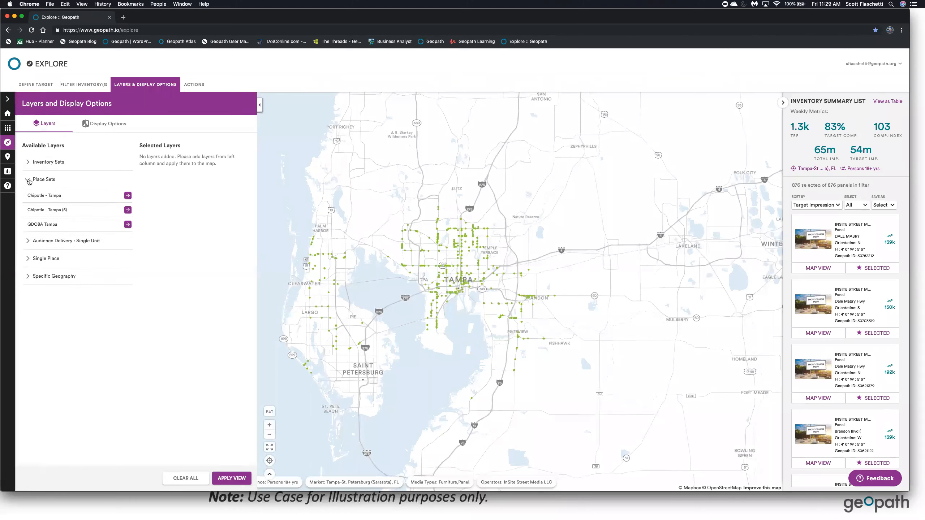
pyautogui.click(128, 225)
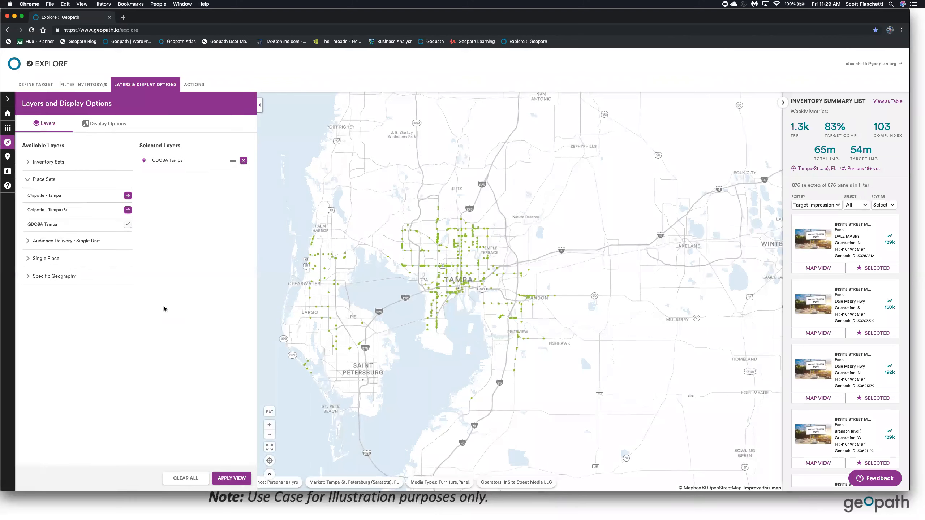
pyautogui.click(144, 161)
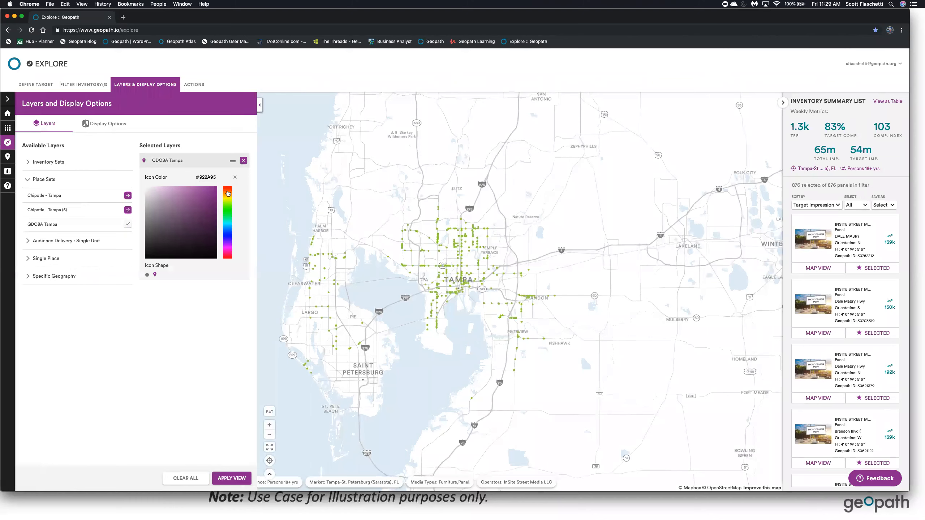
pyautogui.click(228, 193)
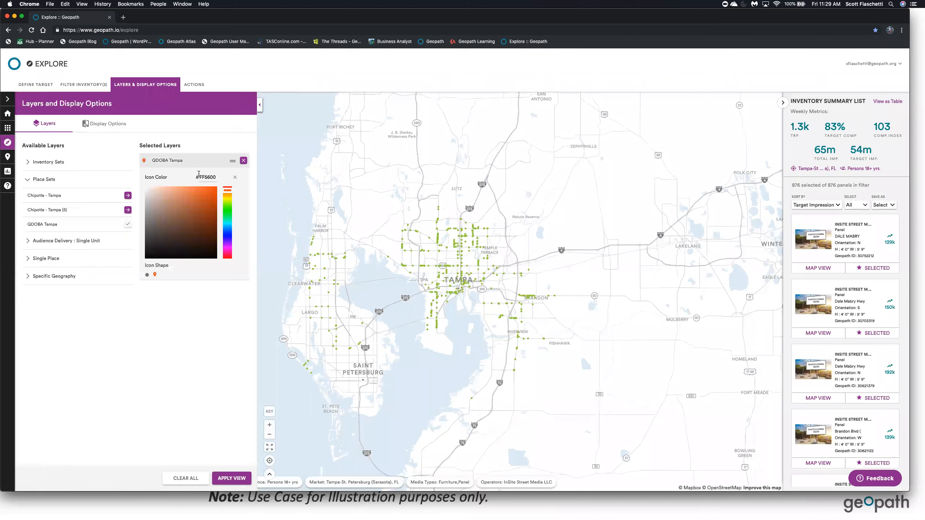
pyautogui.click(232, 482)
pyautogui.scroll(1, 496, 294)
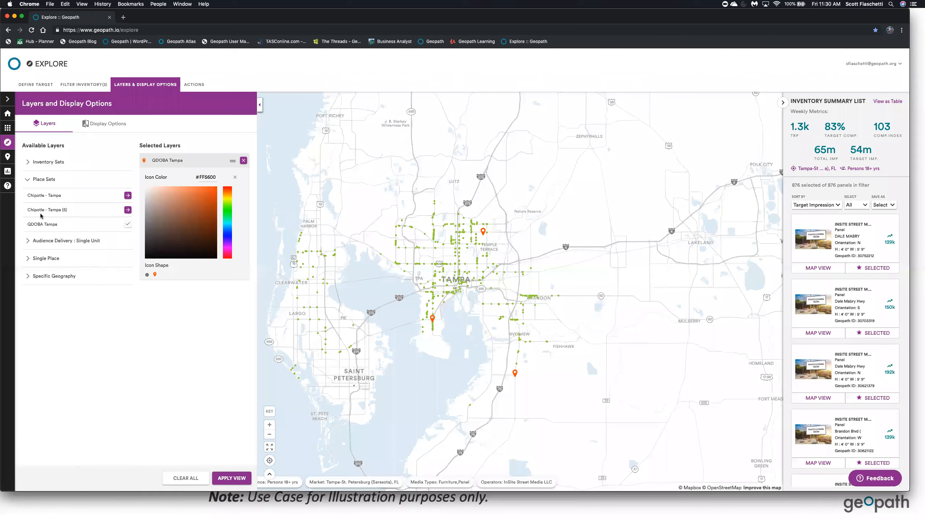
# Step: Add the inventory set QDOBA-Tampa-Current Perm (8) as a second map layer and apply the view
pyautogui.click(29, 180)
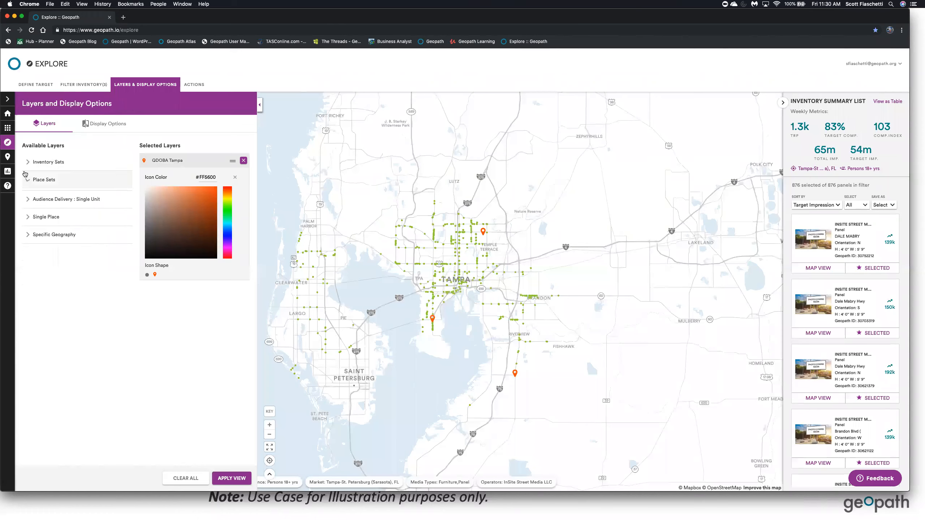
pyautogui.click(27, 162)
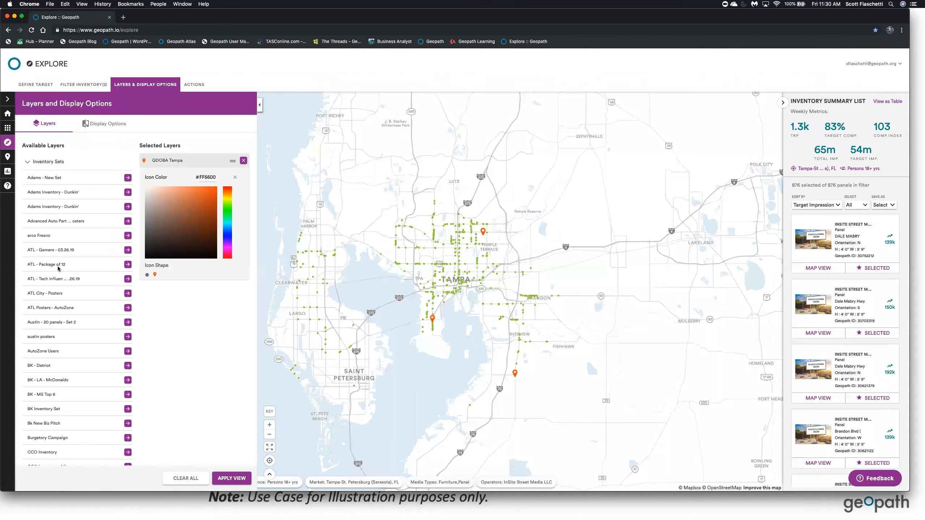
pyautogui.scroll(-12, 76, 357)
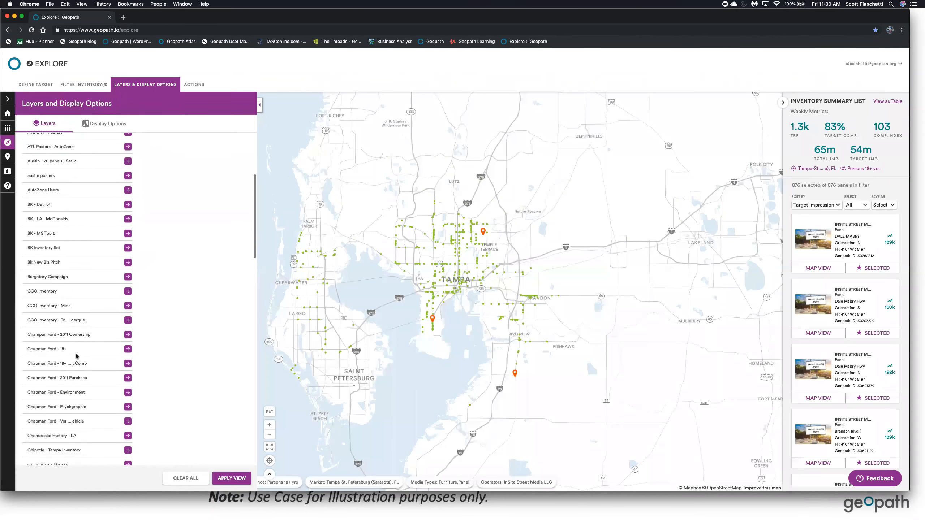
pyautogui.scroll(-5, 77, 356)
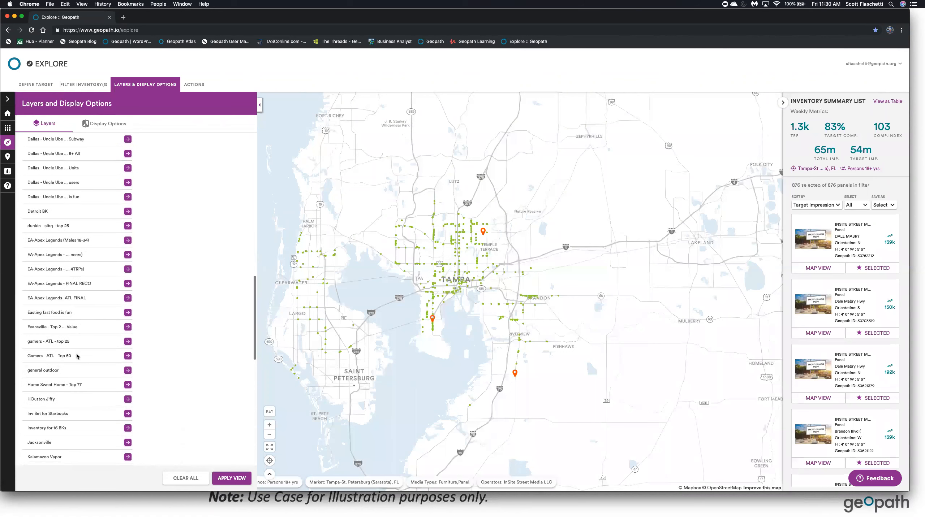
pyautogui.scroll(-5, 71, 297)
pyautogui.scroll(-6, 71, 297)
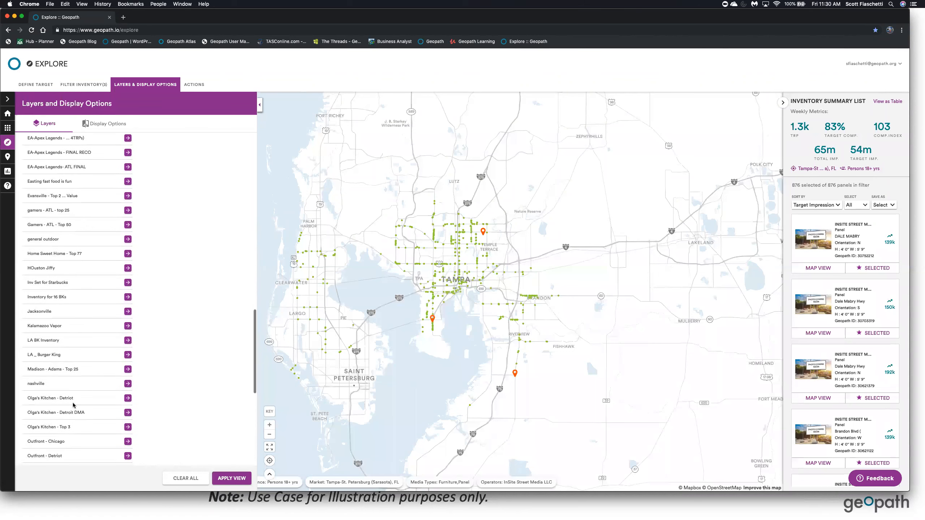
pyautogui.scroll(-2, 73, 404)
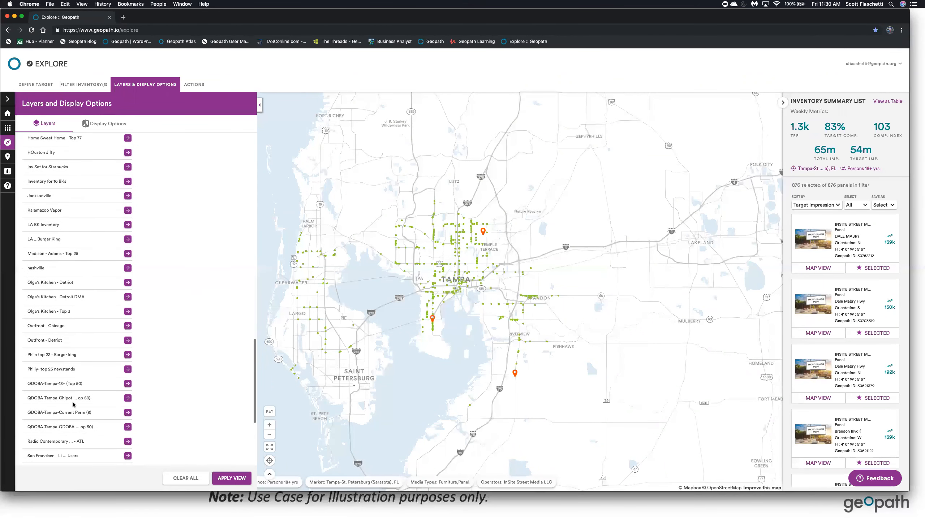
pyautogui.click(128, 413)
pyautogui.scroll(20, 196, 424)
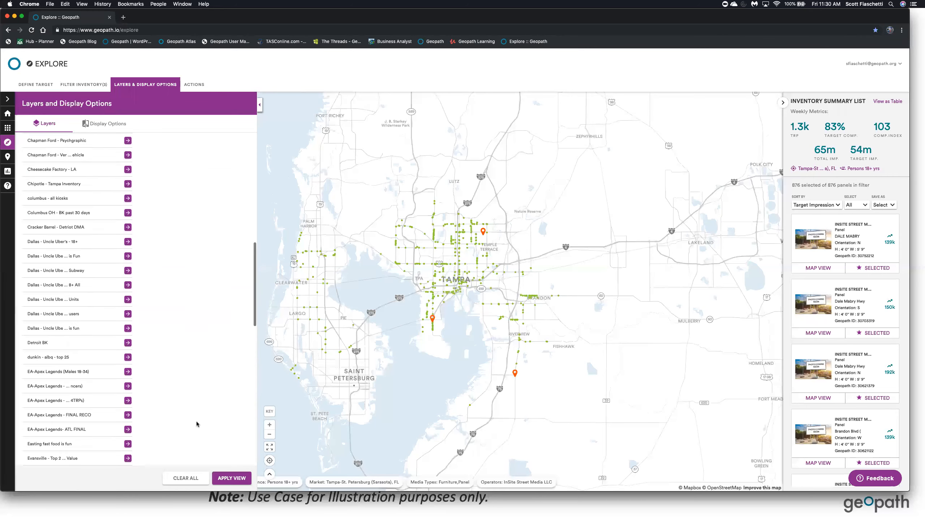
pyautogui.scroll(8, 197, 424)
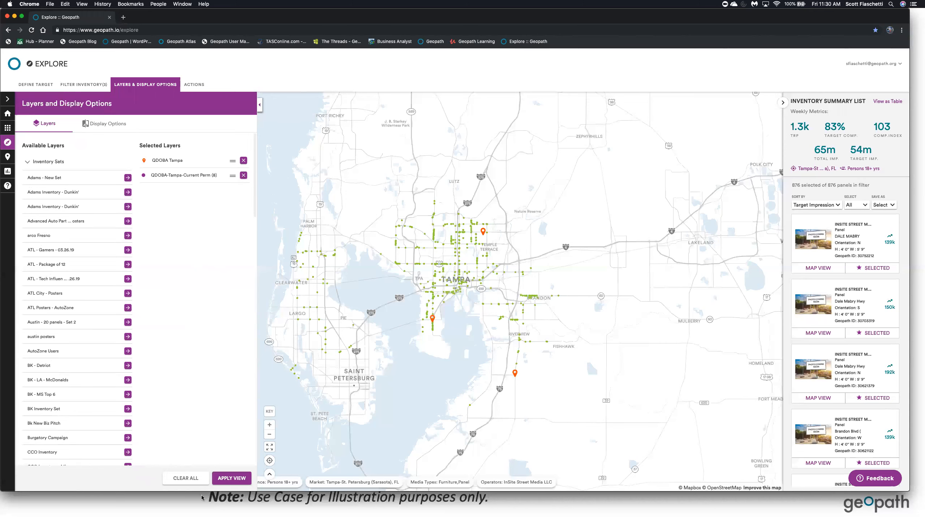
pyautogui.click(232, 479)
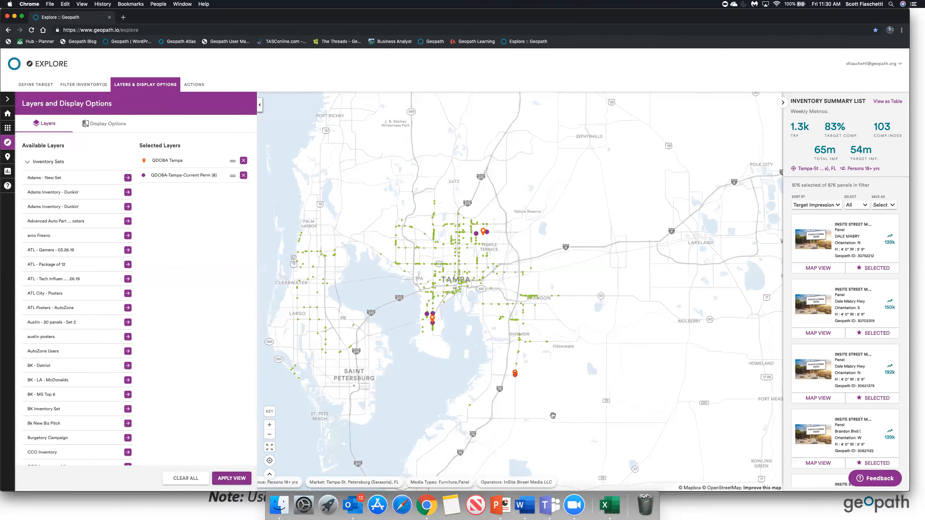
pyautogui.scroll(2, 553, 415)
pyautogui.scroll(2, 553, 414)
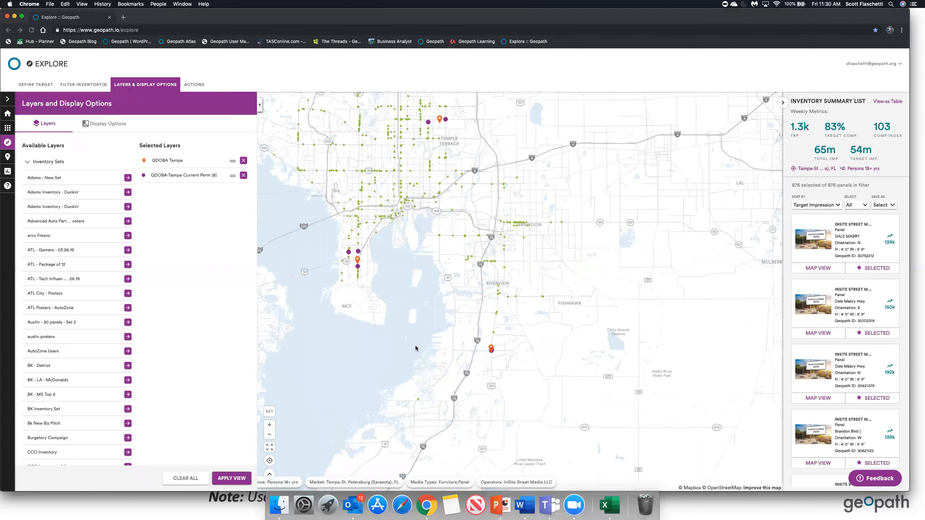
# Step: Examine how the three Tampa-area Qdoba locations and Qdoba's current panels are positioned relative to the InSite shelter inventory
pyautogui.scroll(2, 498, 371)
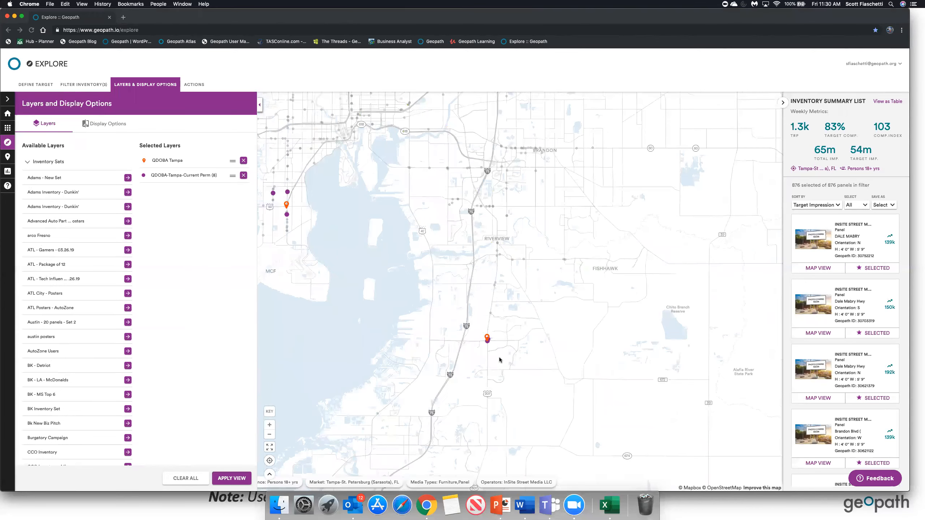
pyautogui.scroll(1, 499, 379)
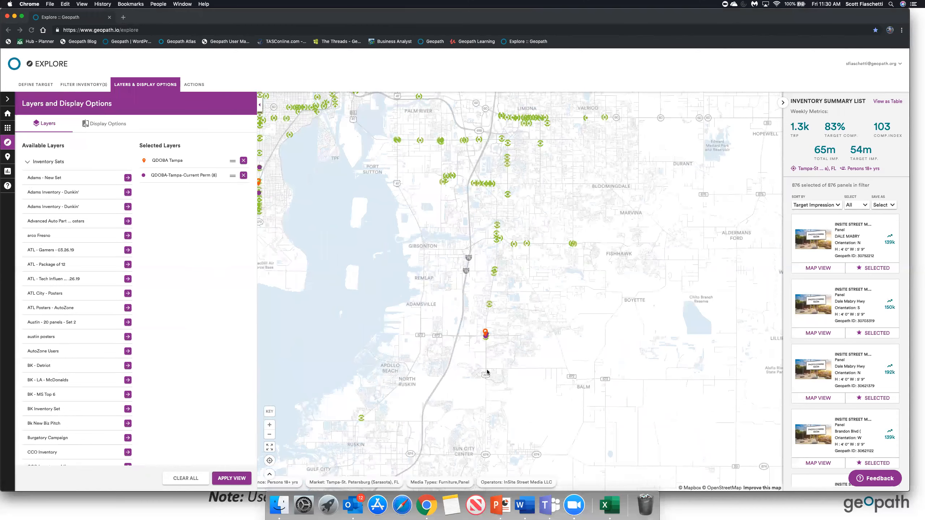
pyautogui.scroll(2, 488, 372)
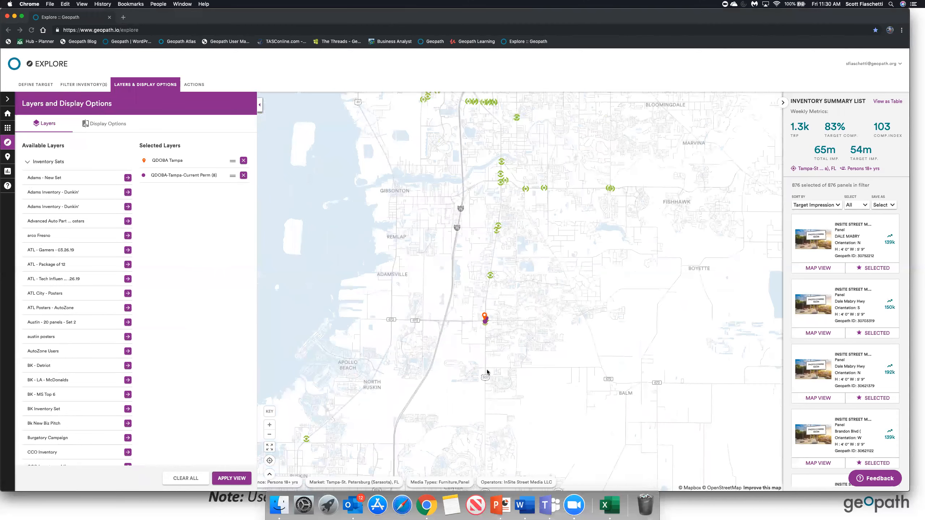
pyautogui.scroll(-3, 487, 371)
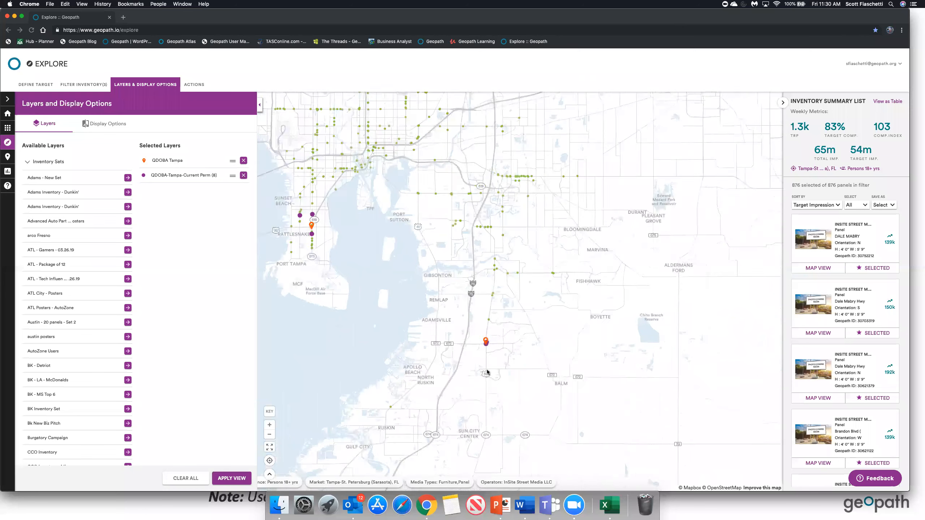
pyautogui.scroll(-5, 487, 371)
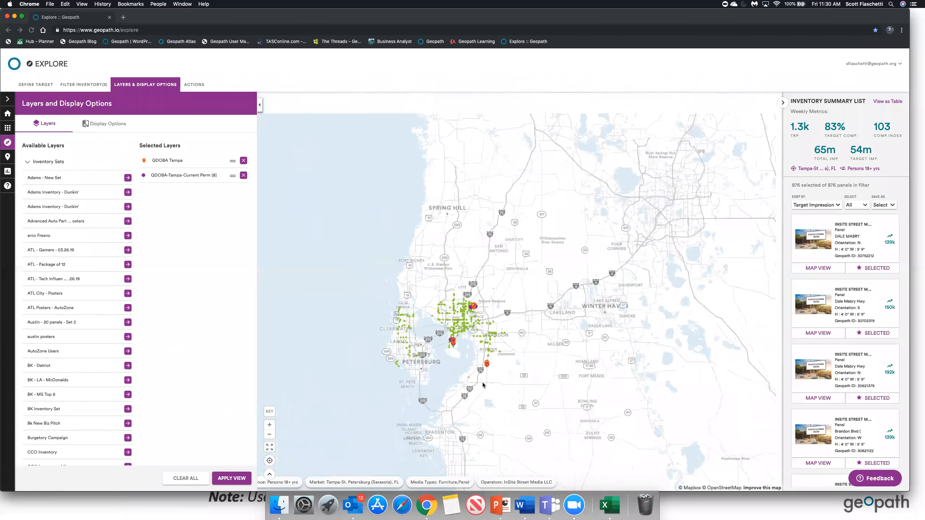
pyautogui.scroll(4, 482, 385)
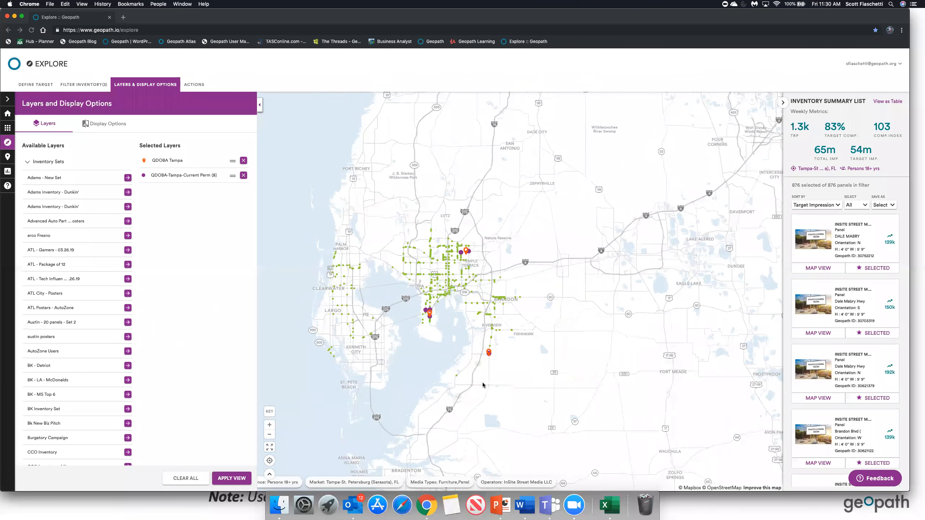
pyautogui.scroll(3, 483, 385)
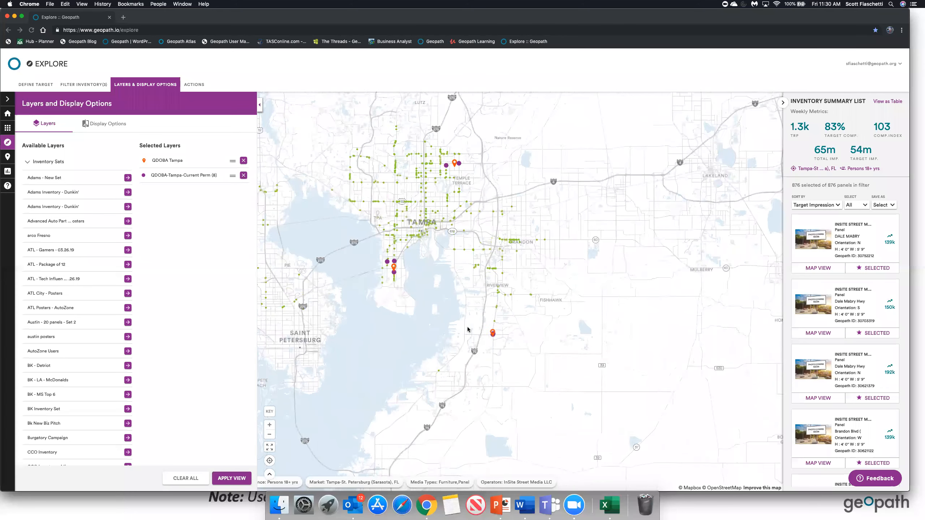
pyautogui.moveTo(465, 328); pyautogui.dragTo(469, 387)
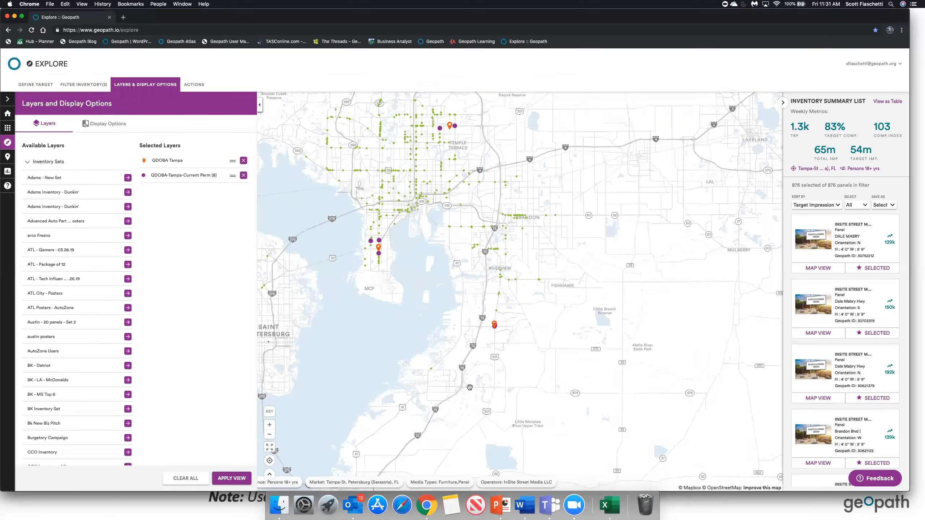
pyautogui.scroll(-1, 469, 387)
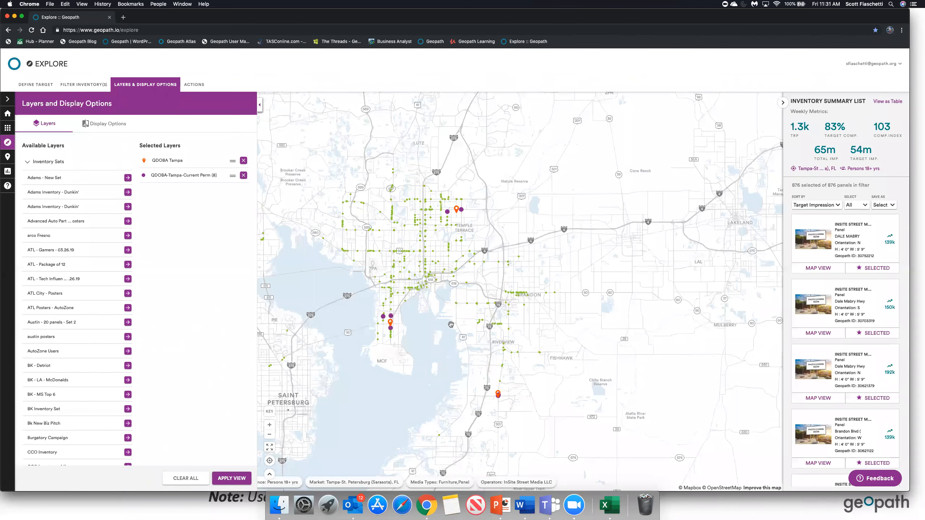
pyautogui.scroll(2, 490, 333)
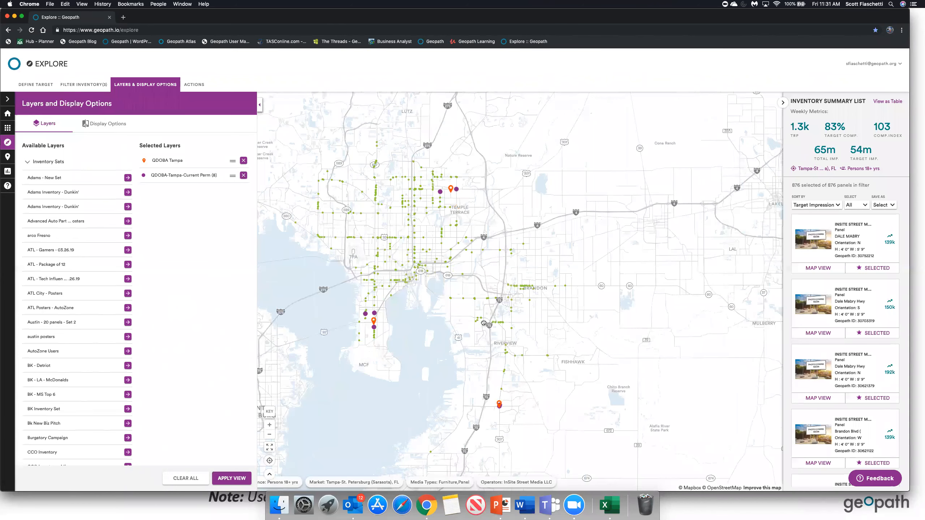
pyautogui.moveTo(483, 323); pyautogui.dragTo(502, 324)
pyautogui.scroll(2, 512, 363)
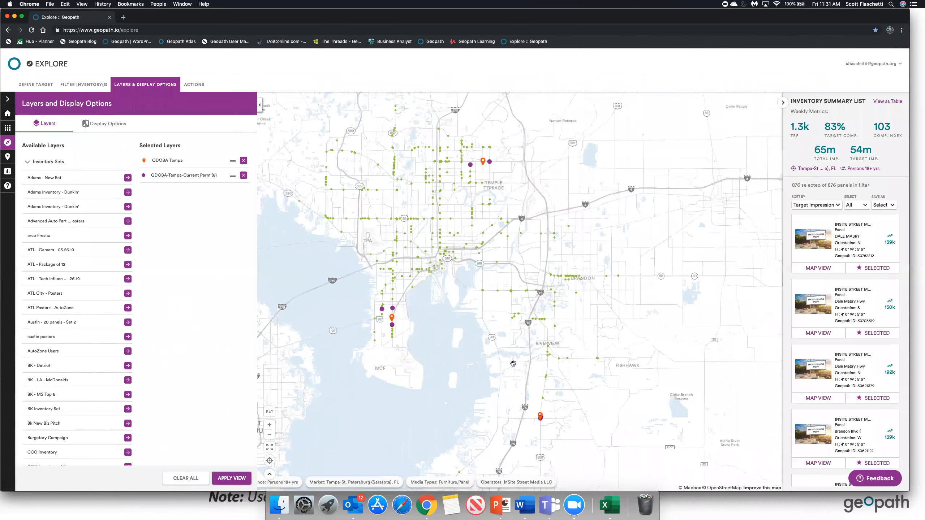
pyautogui.scroll(-1, 513, 364)
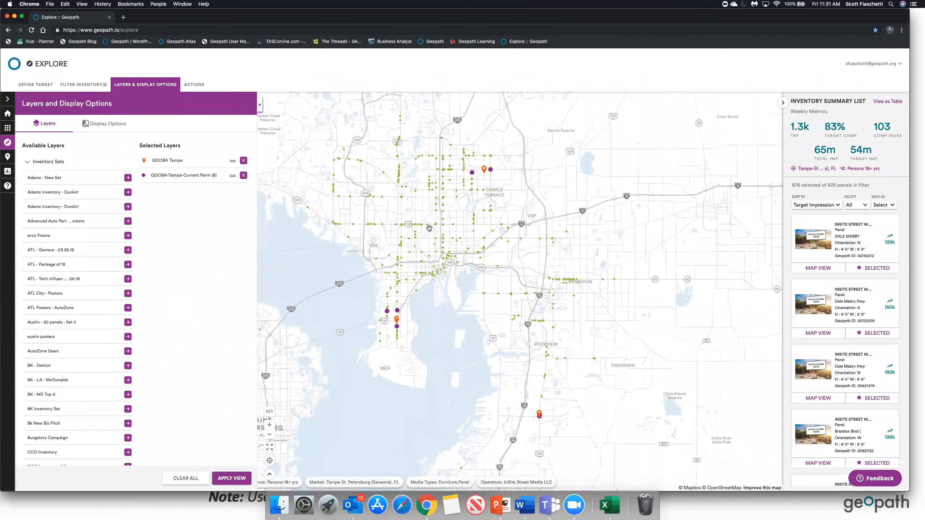
# Step: Select the Top 100 panels by Target Impression in the inventory summary list and download them as a CSV
pyautogui.click(37, 86)
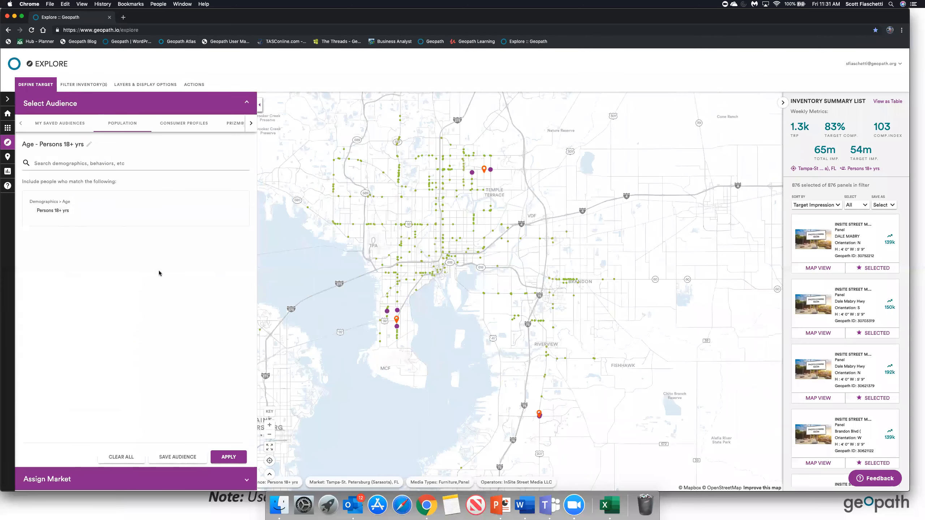
pyautogui.click(81, 86)
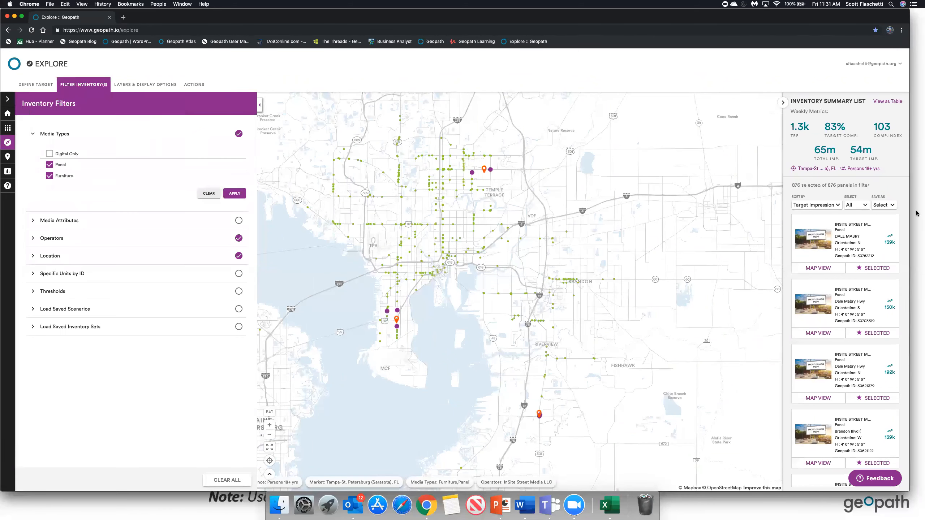
pyautogui.click(861, 207)
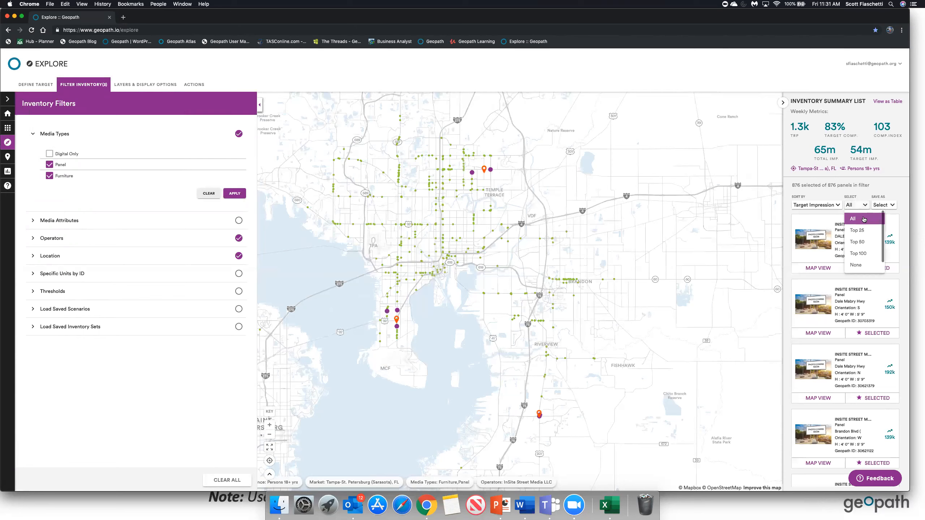
pyautogui.click(858, 242)
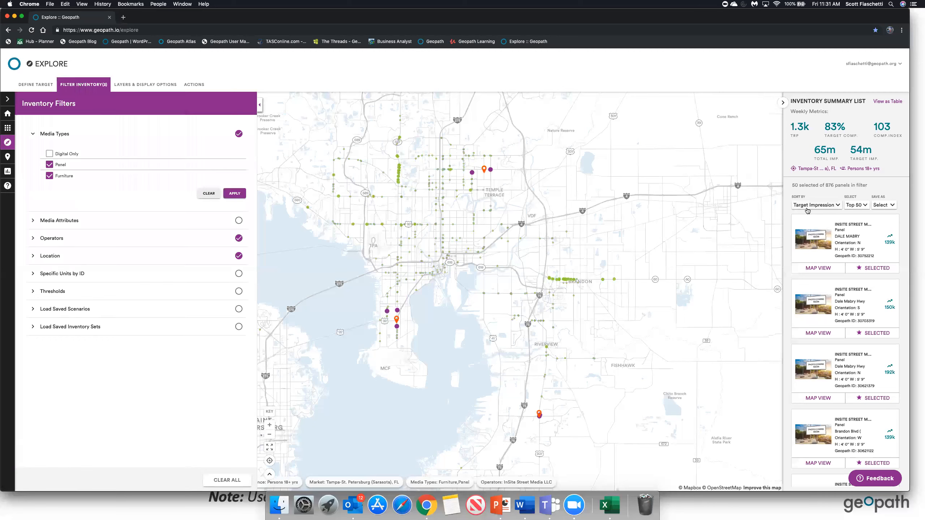
pyautogui.click(866, 207)
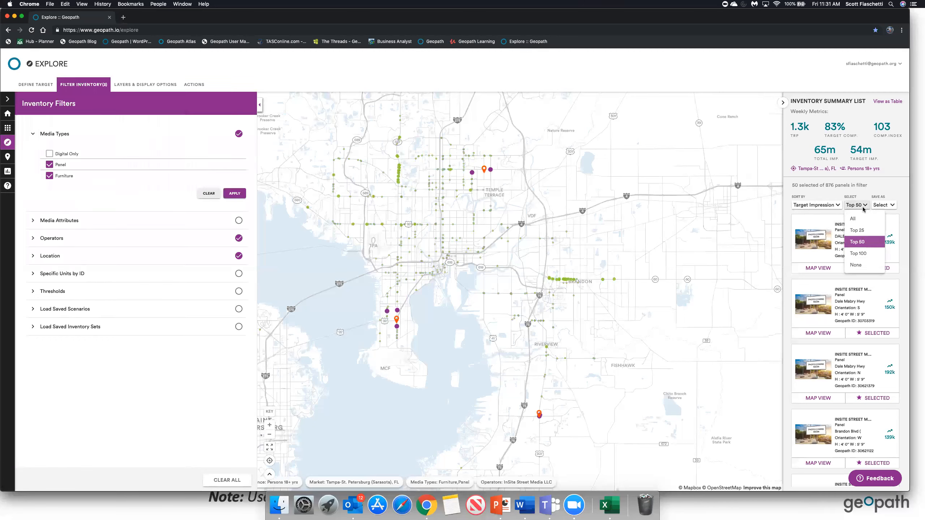
pyautogui.click(857, 253)
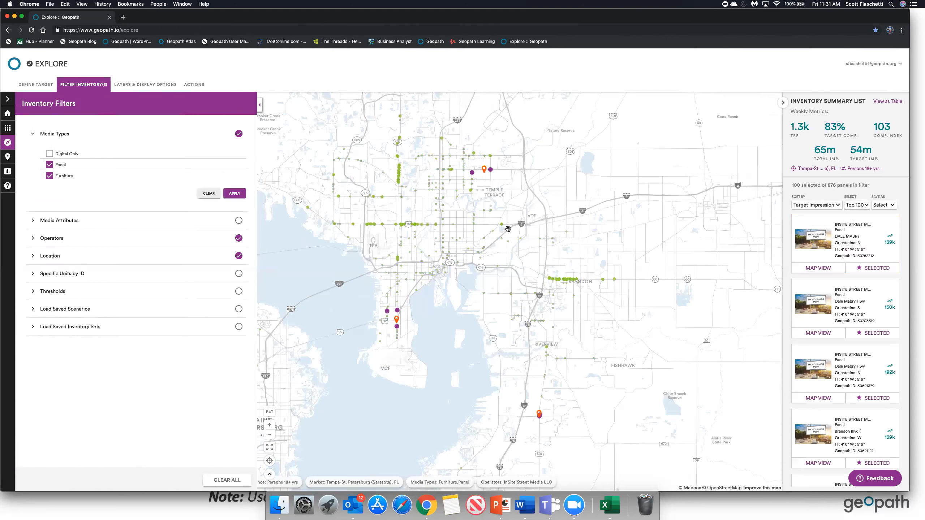
pyautogui.click(884, 205)
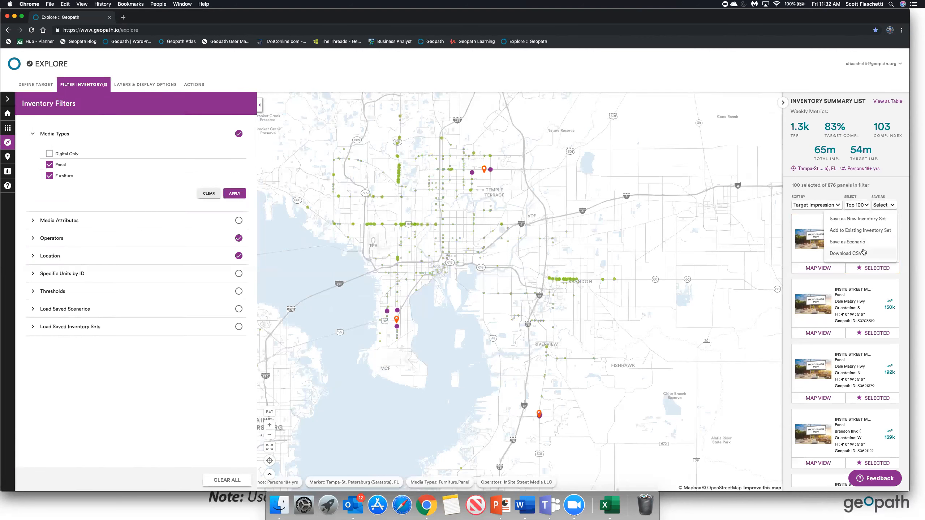
pyautogui.click(860, 254)
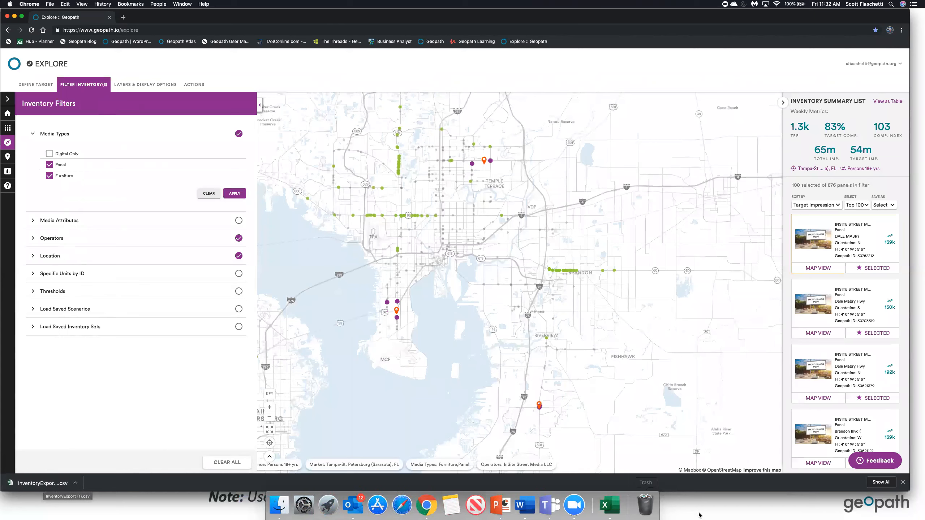
# Step: Switch to the April Case Study workbook in Excel and copy the panel IDs listed under 50 18+ Units, cells B2 to B51
pyautogui.click(609, 503)
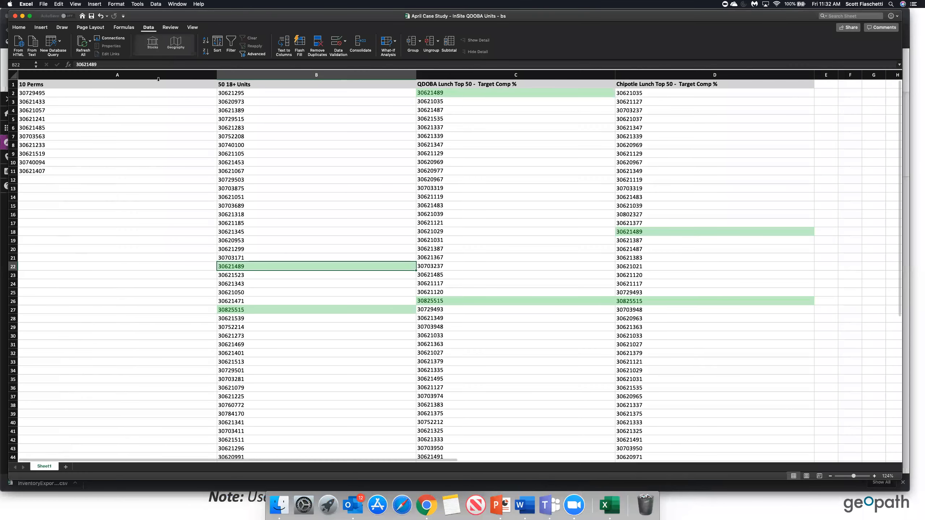
pyautogui.click(179, 78)
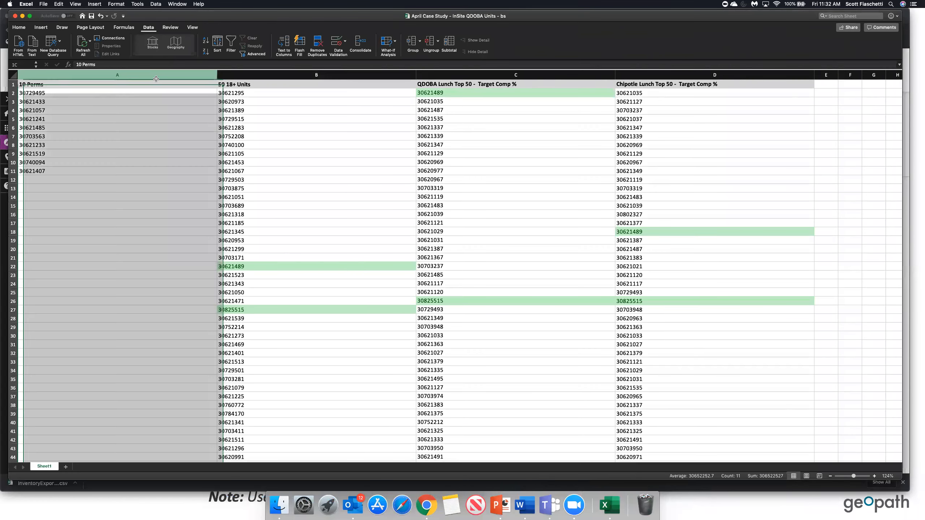
pyautogui.click(265, 77)
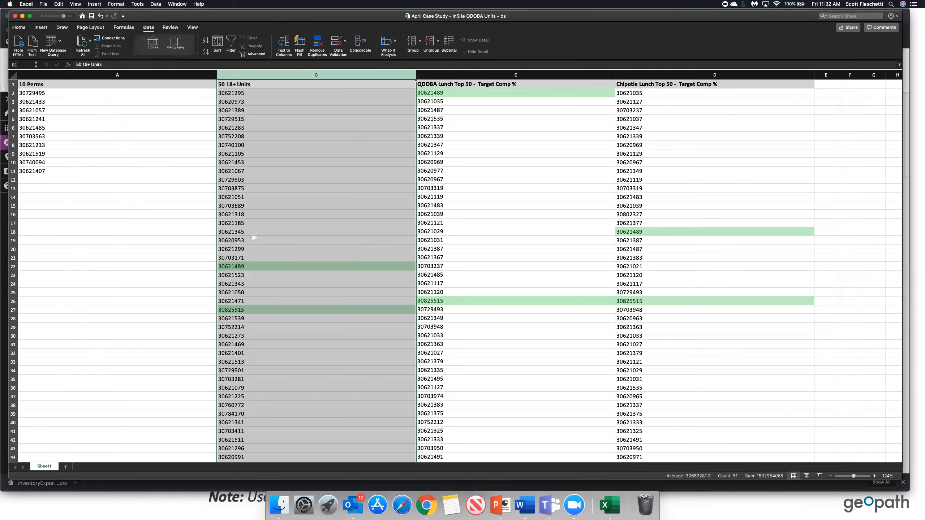
pyautogui.scroll(-3, 271, 178)
pyautogui.scroll(4, 272, 178)
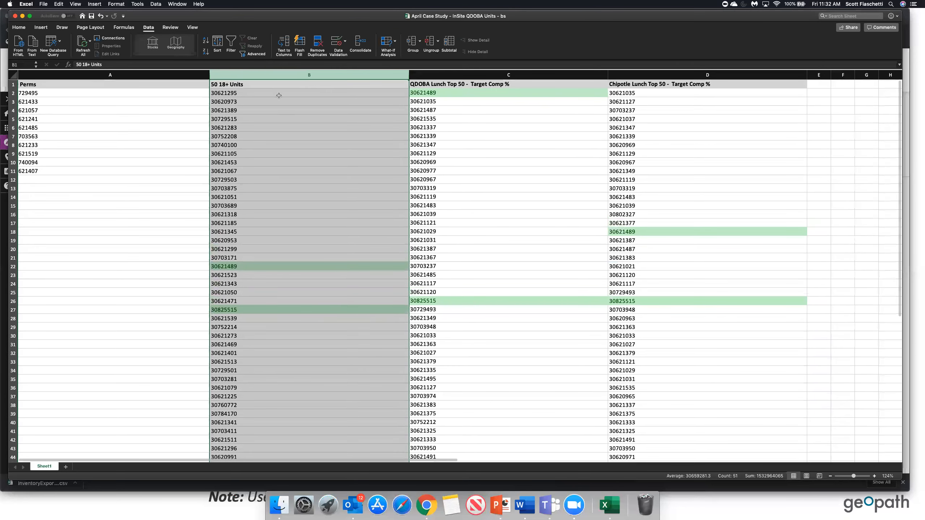
pyautogui.click(279, 95)
pyautogui.scroll(-10, 278, 134)
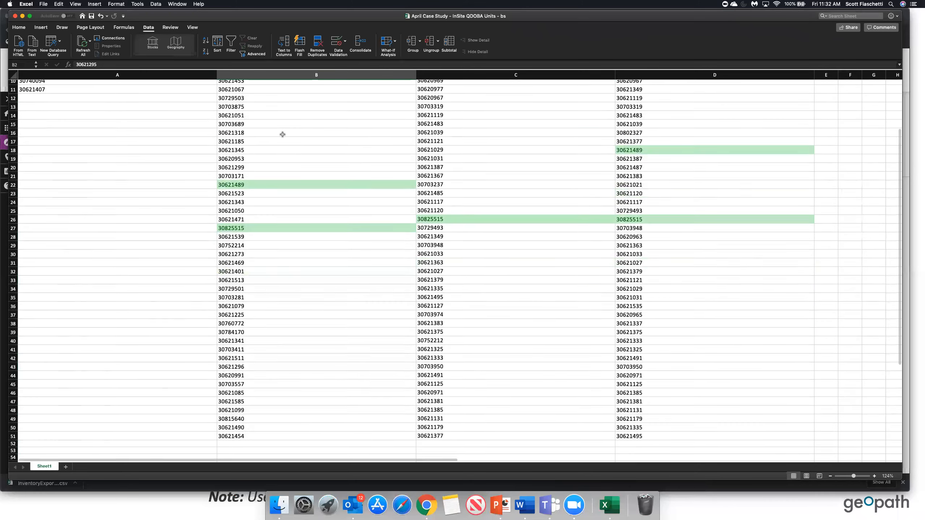
pyautogui.scroll(-3, 276, 189)
pyautogui.keyDown('shift'); pyautogui.click(275, 193); pyautogui.keyUp('shift')
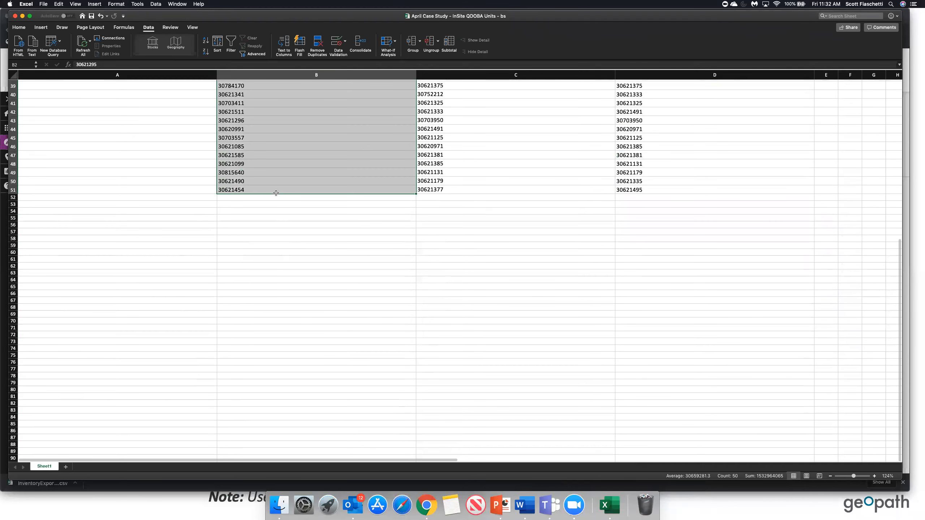
pyautogui.press('super+c')
pyautogui.scroll(10, 272, 228)
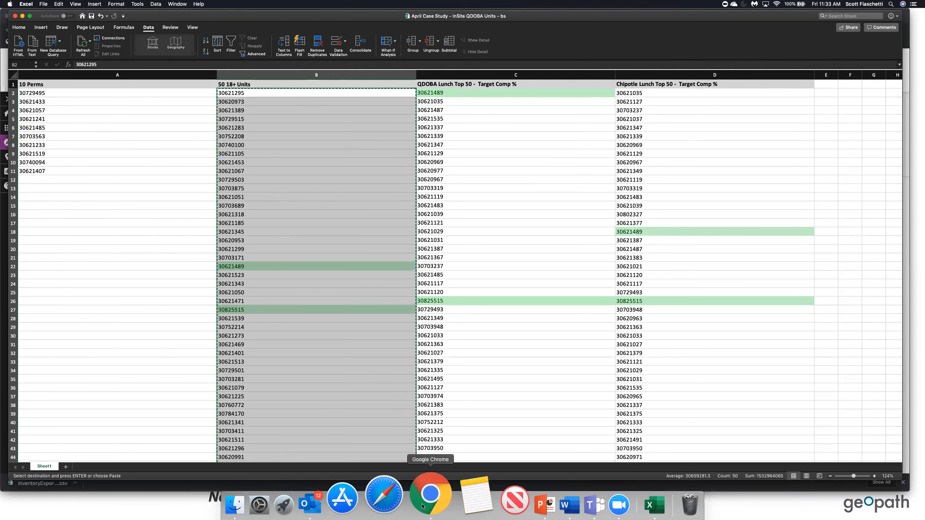
# Step: Return to Geopath Explore in Chrome and filter the inventory to specific units using the copied IDs as Geopath Panel IDs
pyautogui.press('super+Tab')
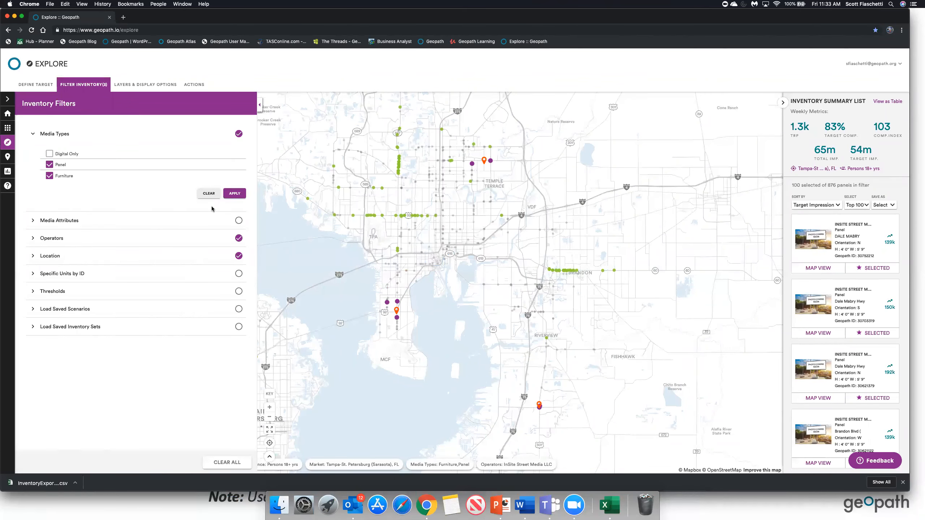
pyautogui.click(34, 328)
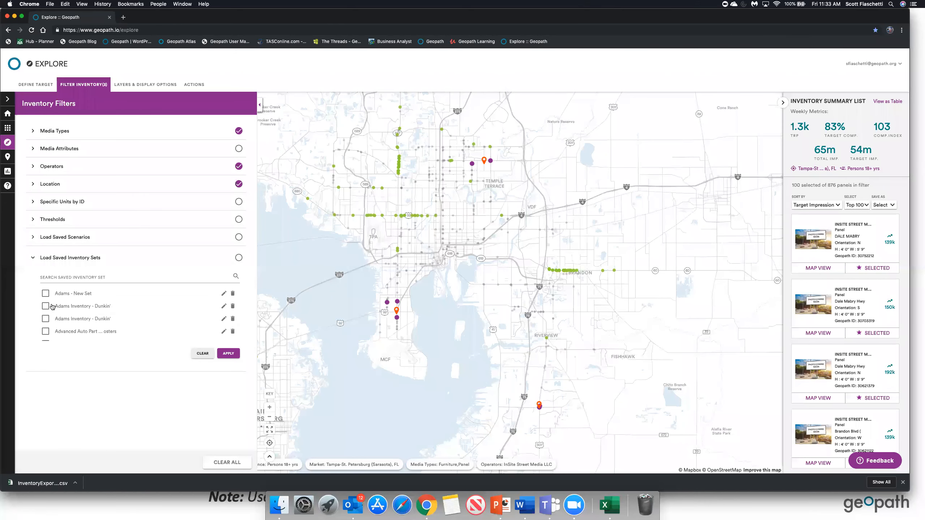
pyautogui.click(32, 260)
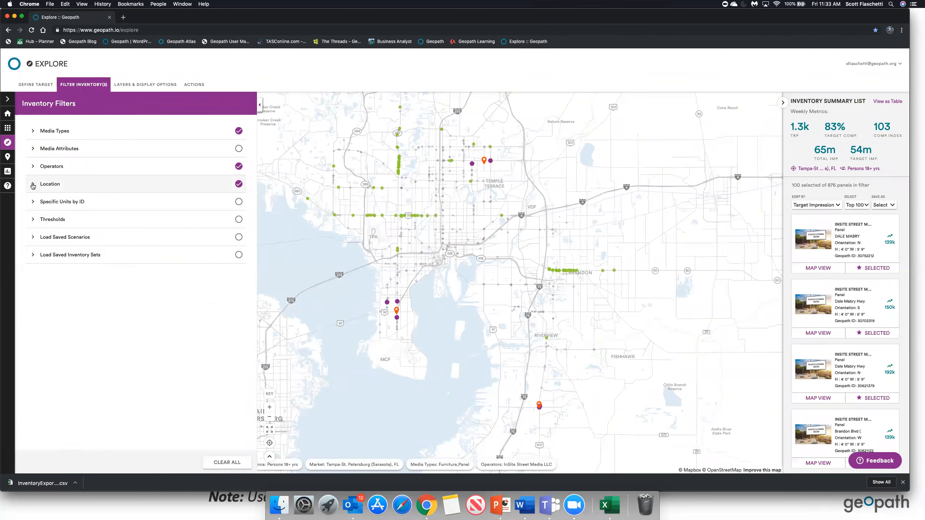
pyautogui.click(34, 204)
pyautogui.click(45, 230)
pyautogui.press('cmd+v')
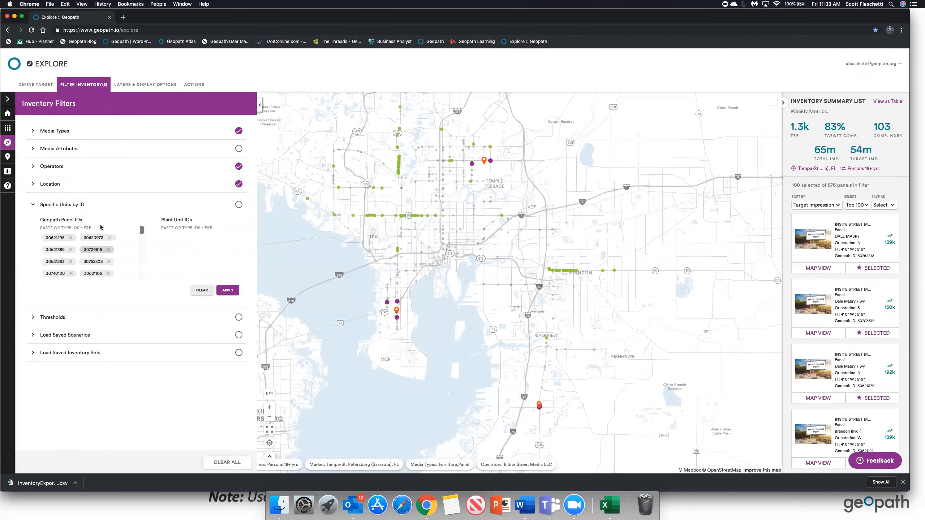
pyautogui.click(226, 290)
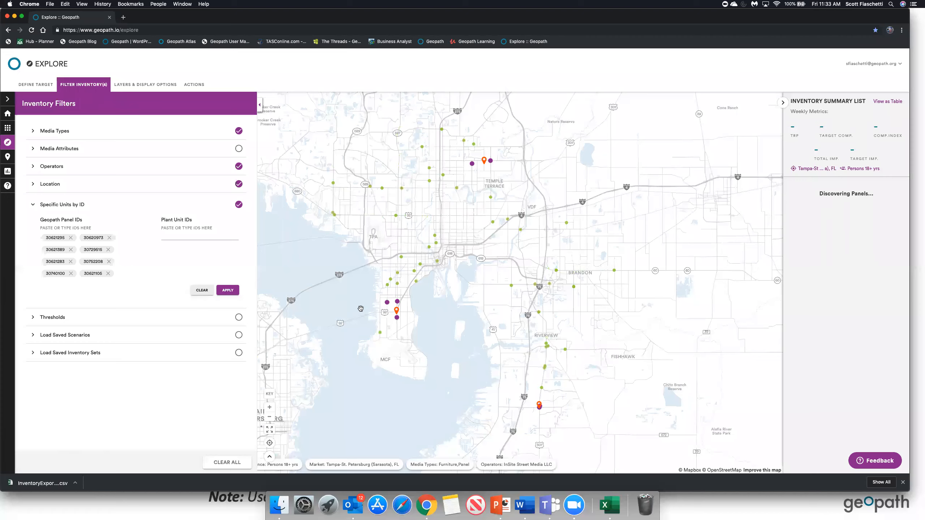
# Step: Try to save the filtered panels as a new inventory set named QDOBA-TAMPA-18+ (TOP 50) with the note TARGET IMPRESSIONS
pyautogui.scroll(-2, 567, 312)
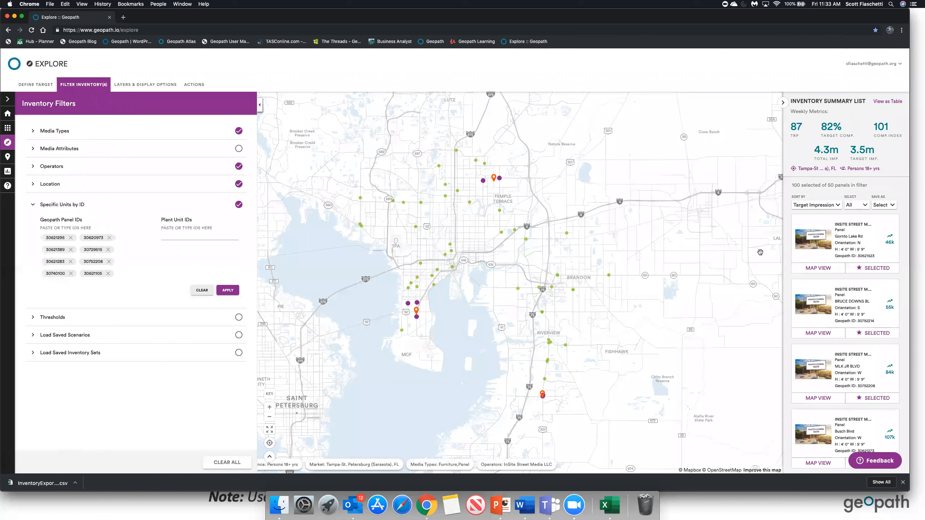
pyautogui.click(890, 210)
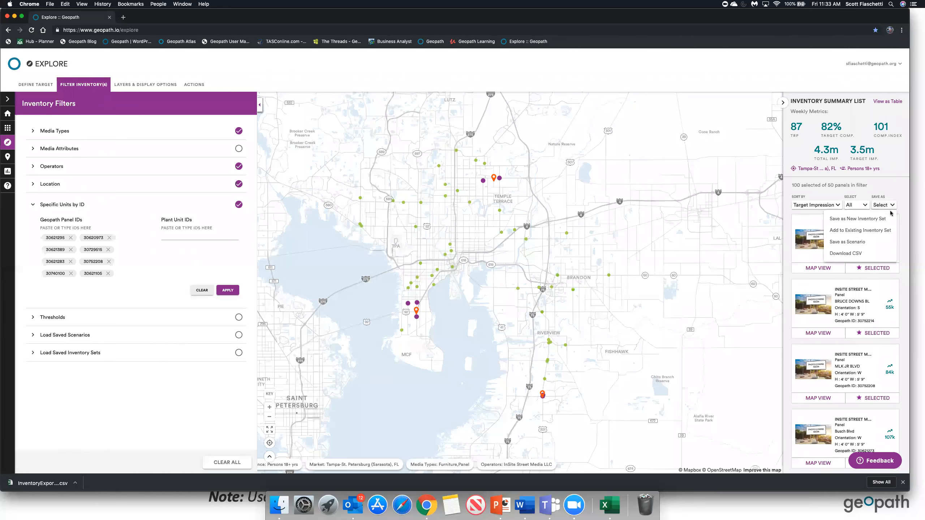
pyautogui.click(875, 221)
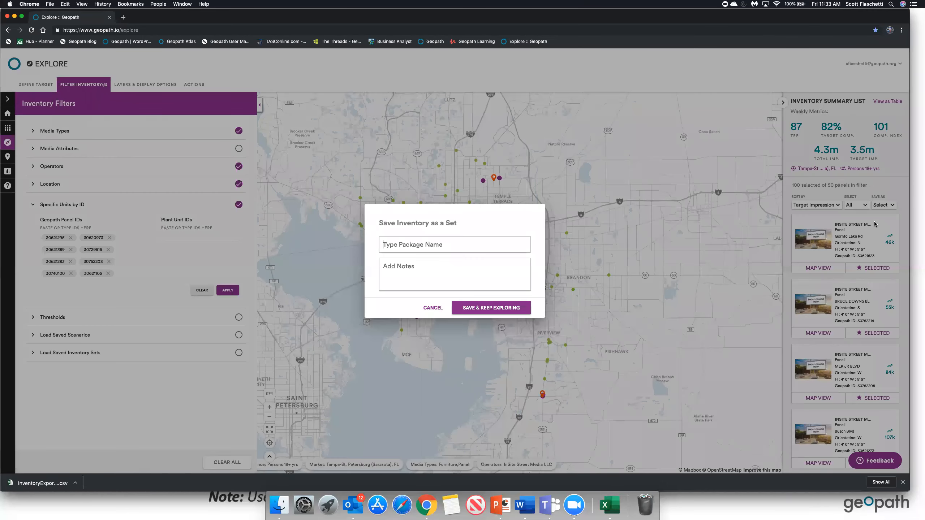
pyautogui.write('QDOBA-TAMP')
pyautogui.write('A-18+ (TOP 50)')
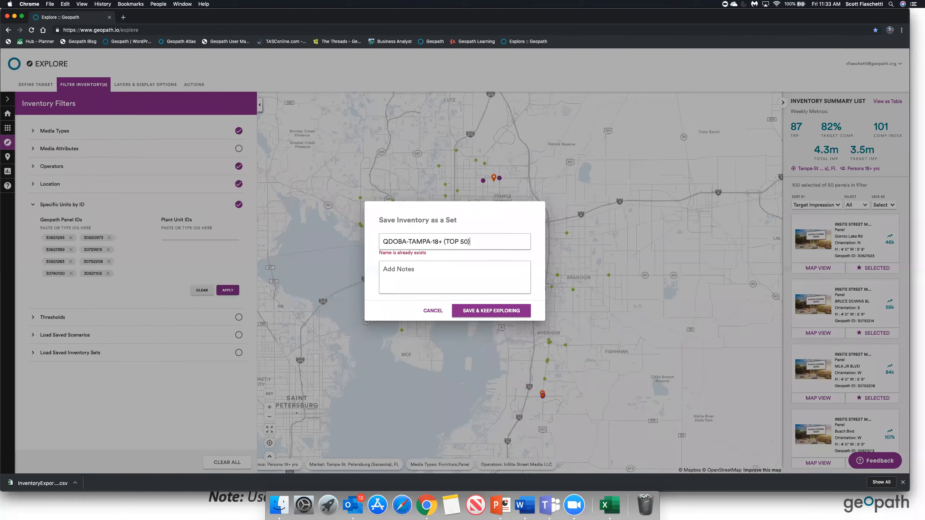
pyautogui.click(468, 276)
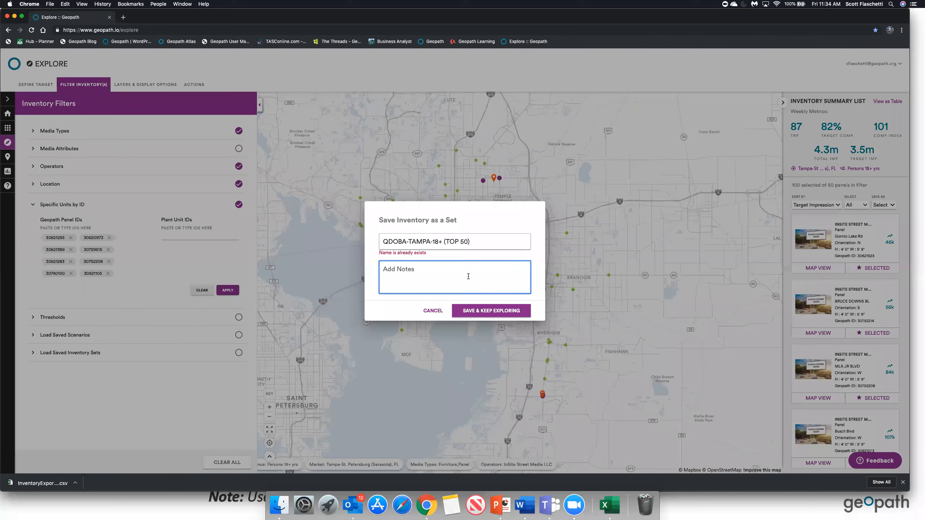
pyautogui.write('TA')
pyautogui.write('ARGE')
pyautogui.write('T IMPRESSIONS')
pyautogui.click(433, 311)
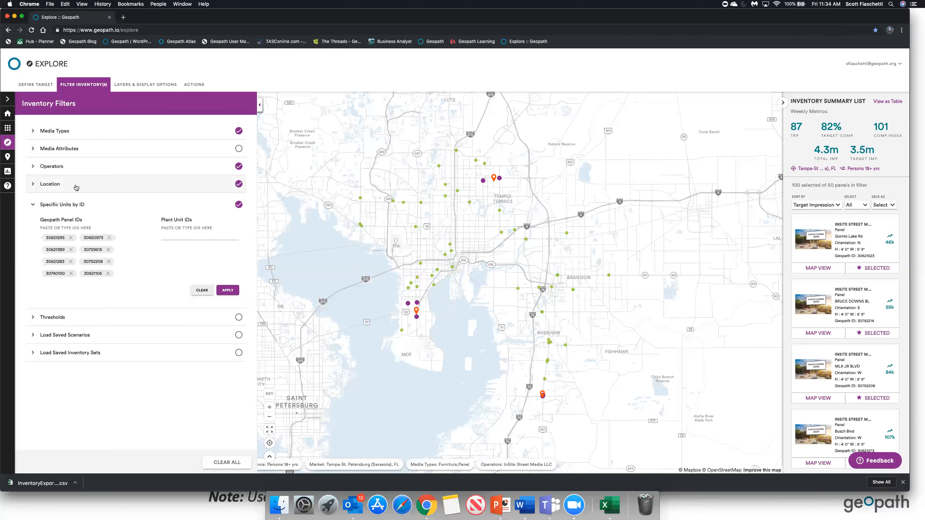
# Step: Clear the specific unit ID filter and the Persons 18+ target audience
pyautogui.click(202, 291)
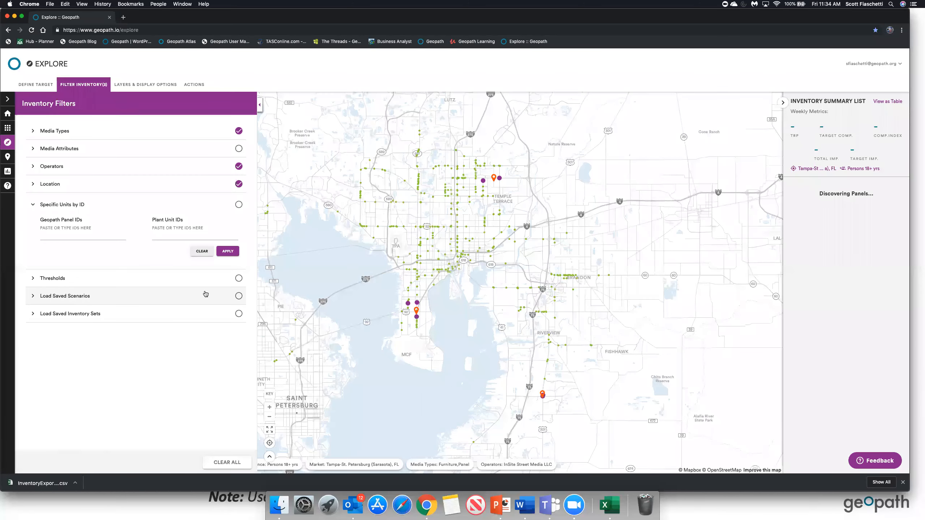
pyautogui.click(38, 85)
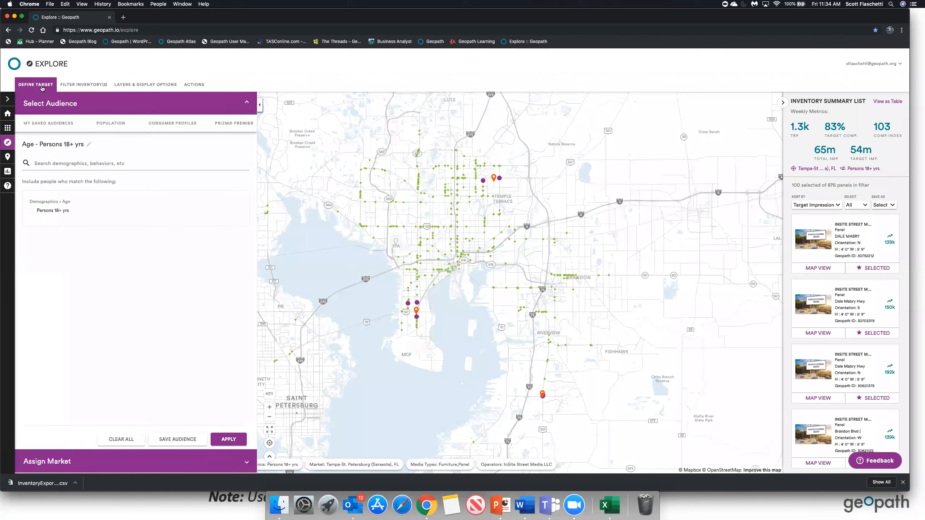
pyautogui.click(118, 442)
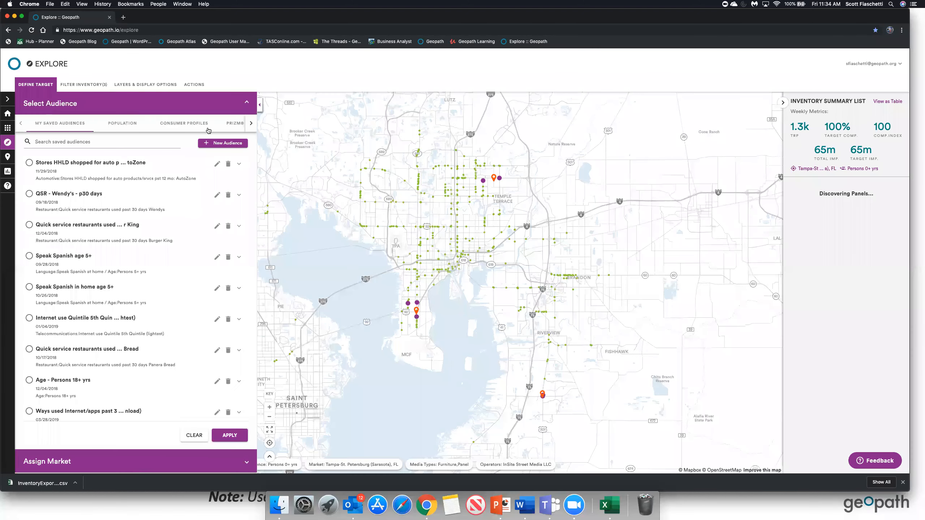
# Step: Search the consumer profiles for QDOBA and apply the audience Quick service restaurants used for lunch past 30 days Qdoba
pyautogui.click(174, 128)
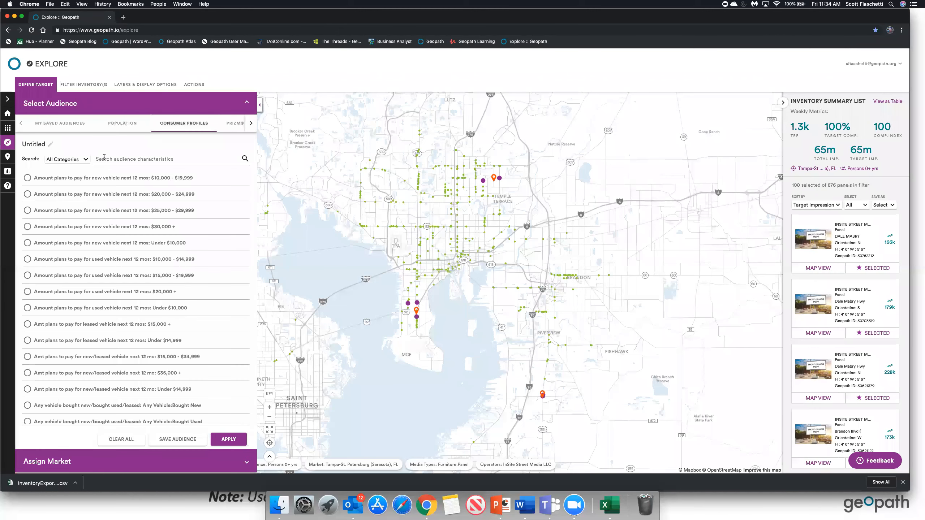
pyautogui.click(104, 157)
pyautogui.write('Q')
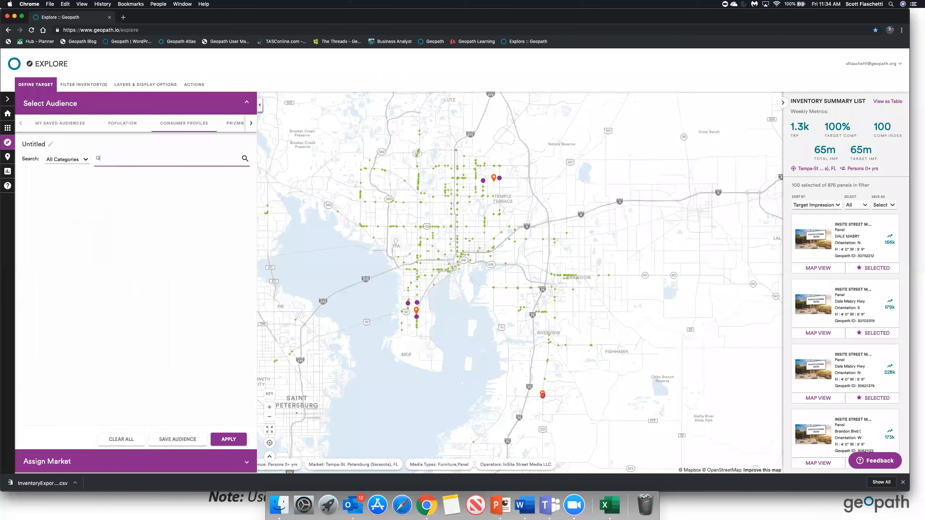
pyautogui.write('DOBA')
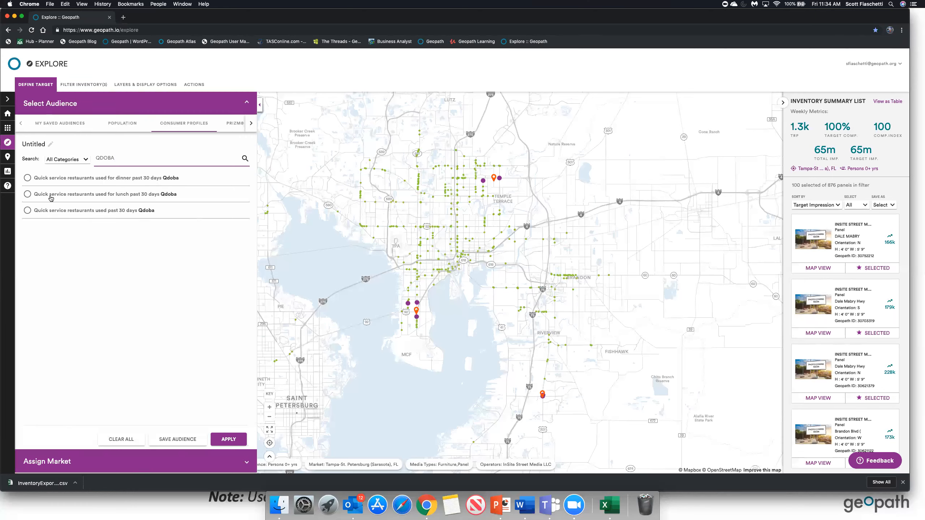
pyautogui.click(27, 194)
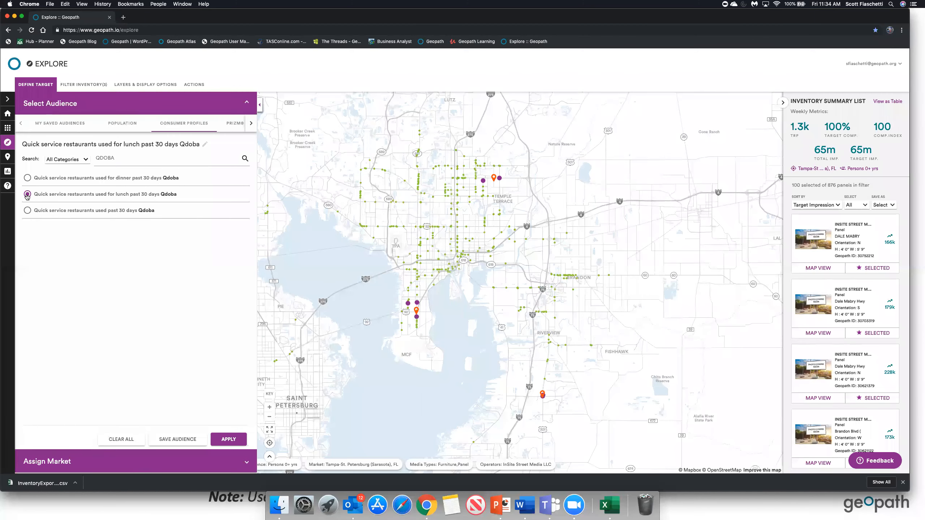
pyautogui.click(227, 439)
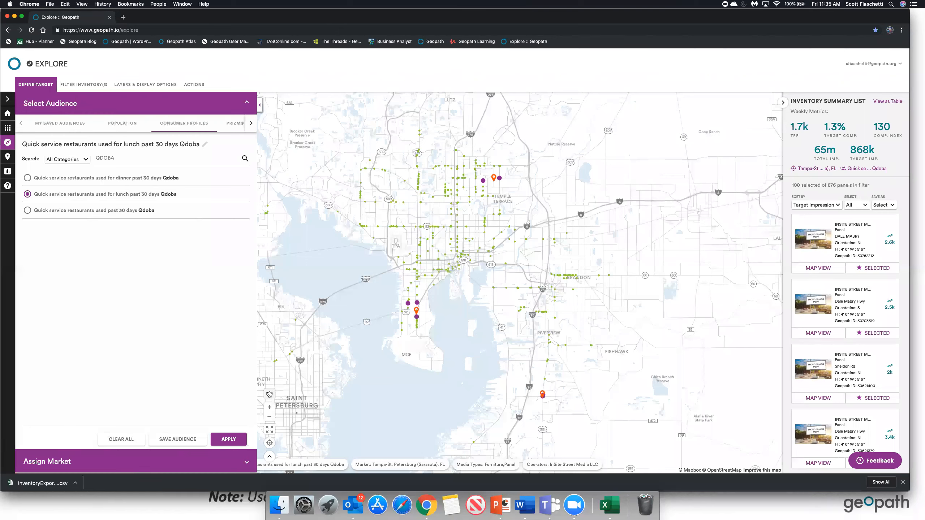
# Step: Show the map key, sort the inventory summary list by Target Composition Percentage, and select the Top 50 panels
pyautogui.click(270, 394)
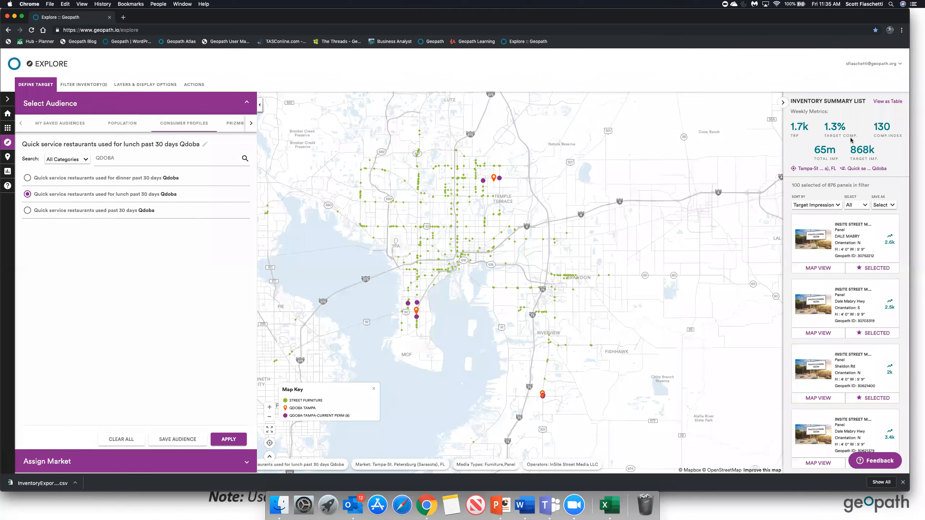
pyautogui.click(839, 207)
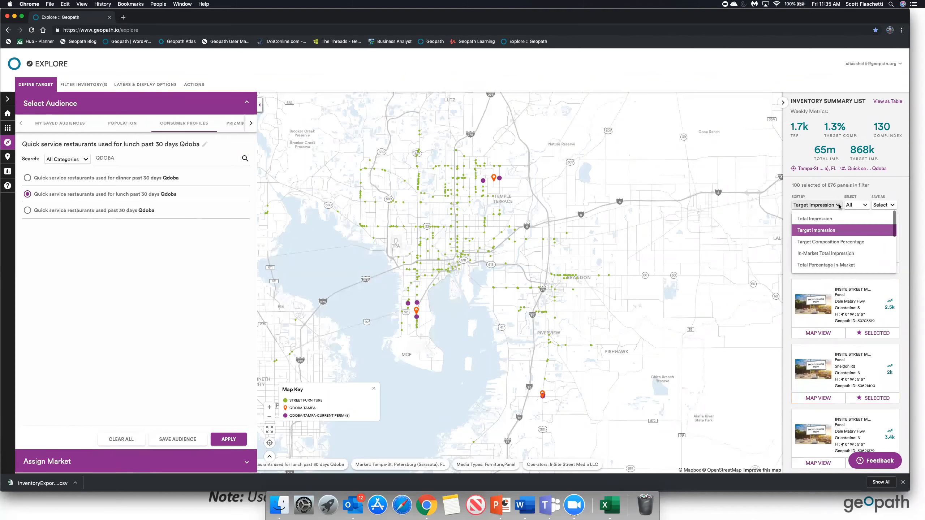
pyautogui.click(837, 242)
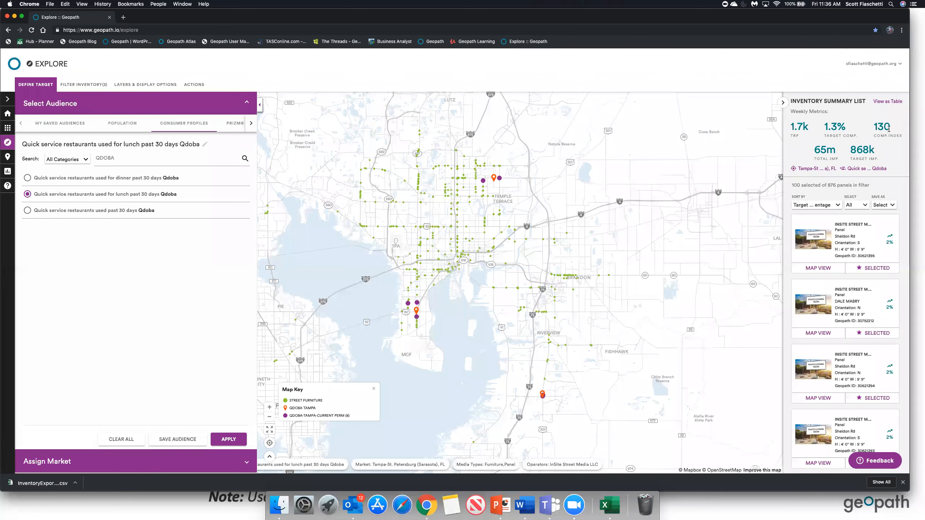
pyautogui.moveTo(887, 129); pyautogui.dragTo(880, 129)
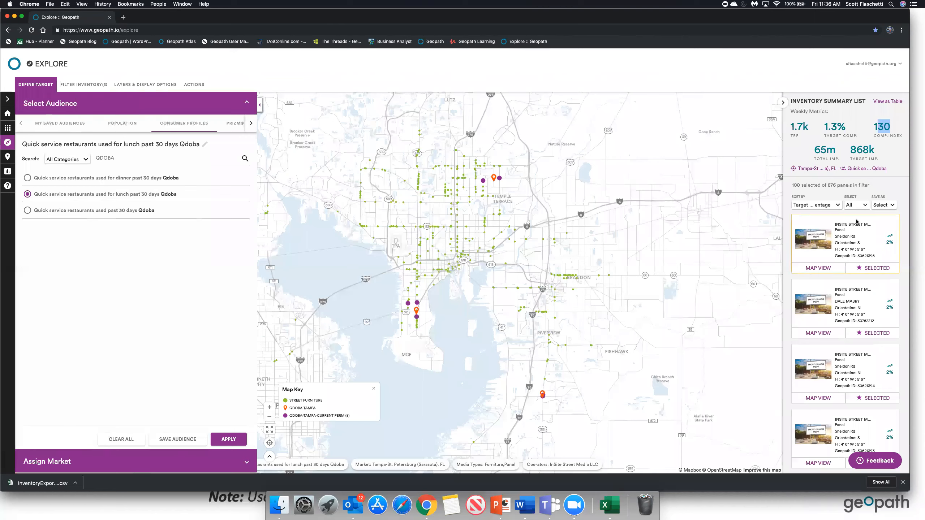
pyautogui.click(863, 206)
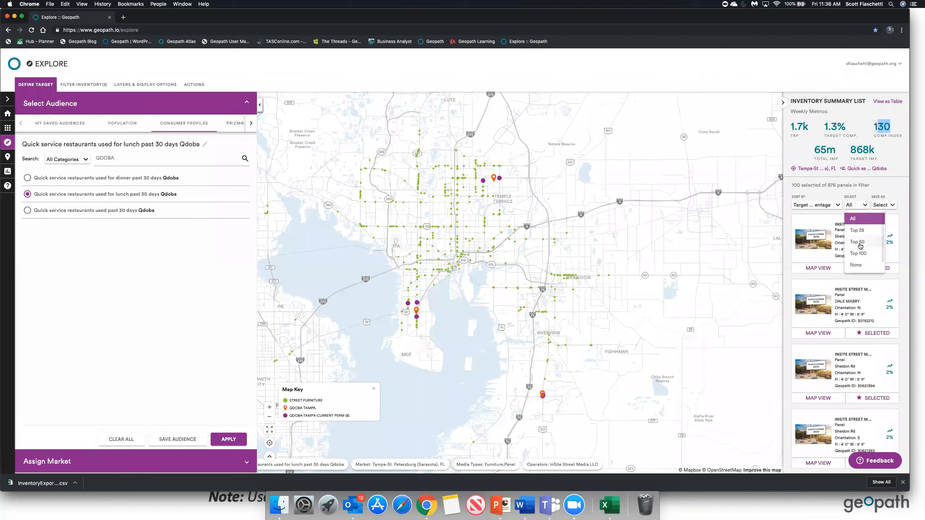
pyautogui.click(860, 245)
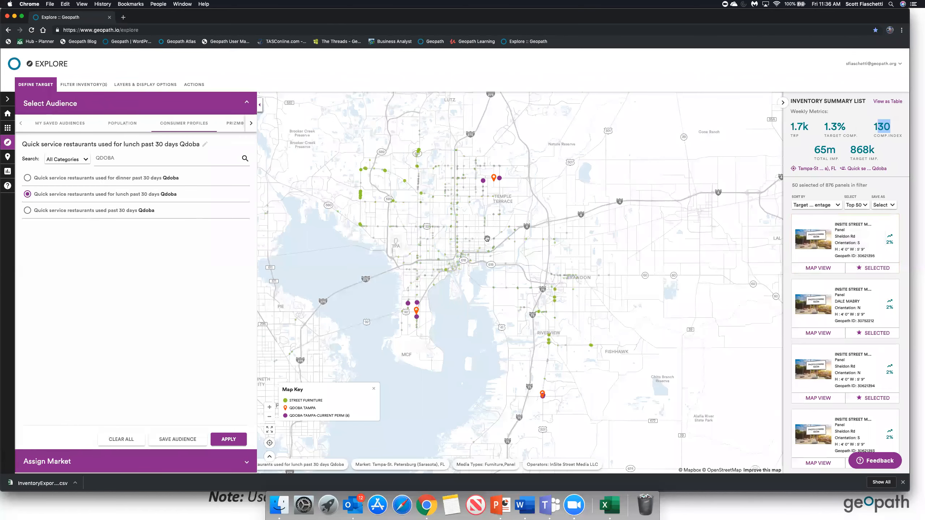
# Step: Try to save the selected panels as a new inventory set named QDOBA-TAMPA-QDOBA LUNCH (TOP 50)
pyautogui.scroll(3, 551, 301)
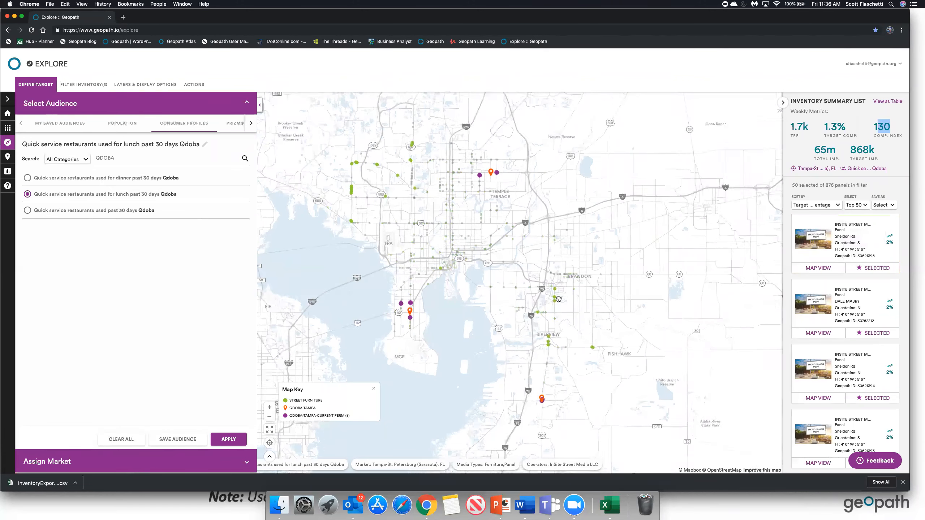
pyautogui.moveTo(561, 349); pyautogui.dragTo(602, 324)
pyautogui.scroll(-2, 603, 323)
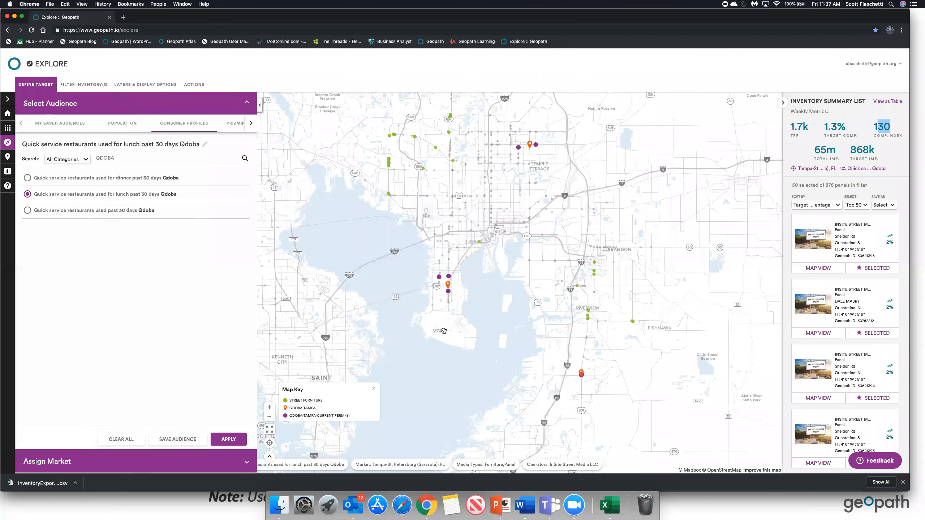
pyautogui.scroll(1, 444, 330)
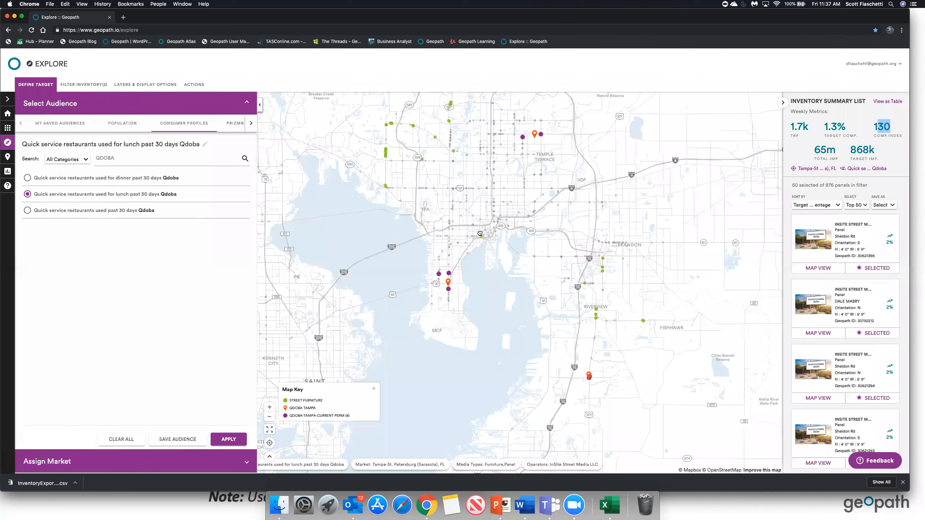
pyautogui.scroll(-2, 480, 233)
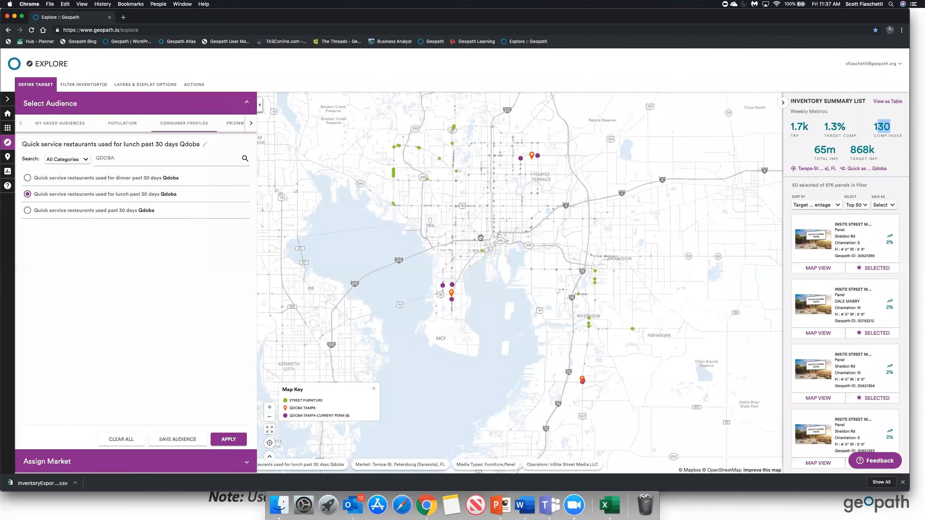
pyautogui.click(893, 206)
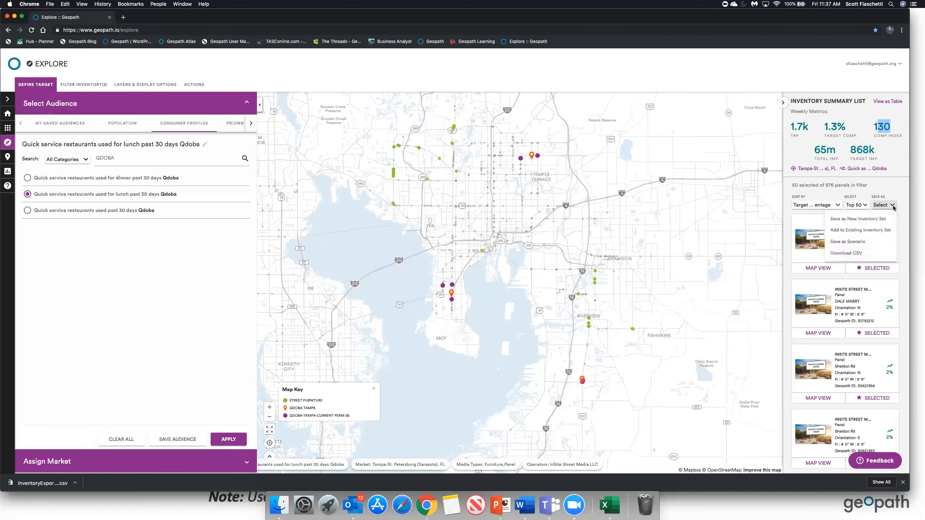
pyautogui.click(877, 219)
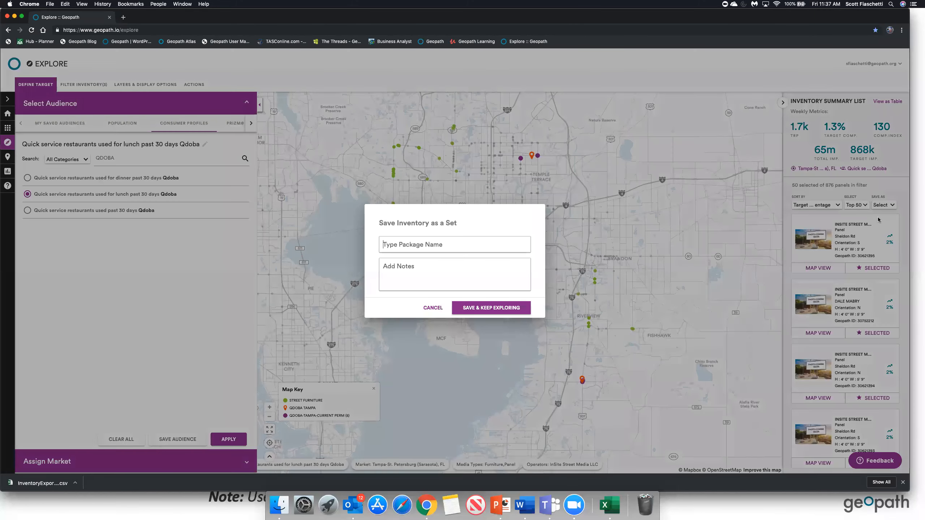
pyautogui.write('QDOBA-TAMPA')
pyautogui.write('QDOBA LUNCH (TOP 50)')
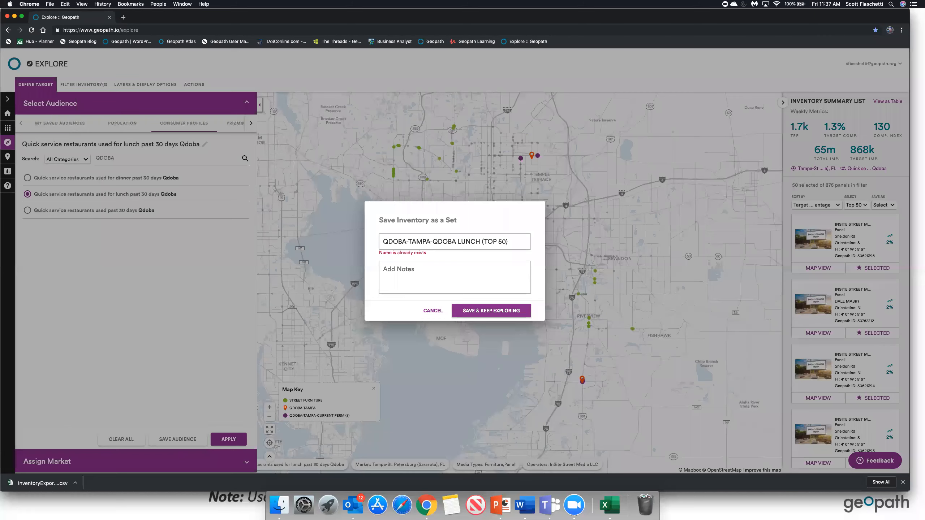
pyautogui.click(429, 310)
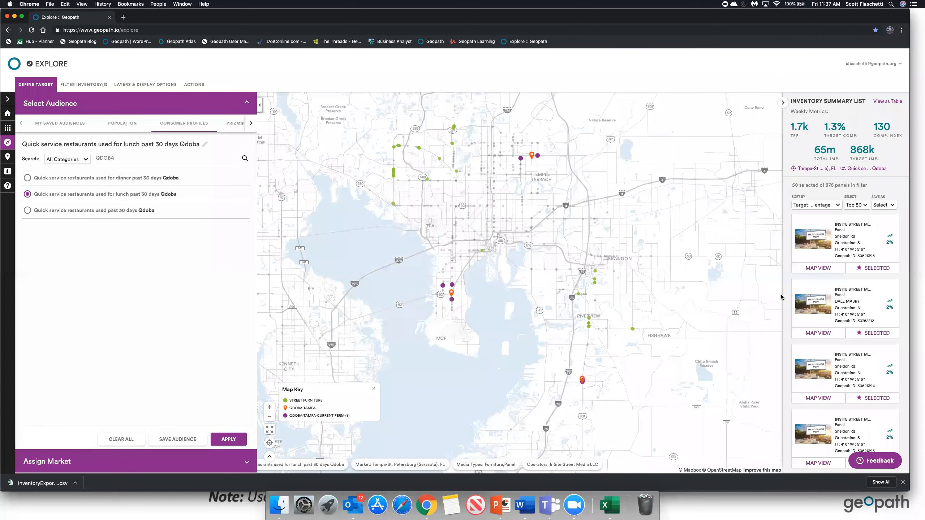
# Step: Download the selected Top 50 panels as a CSV and switch to the April Case Study workbook in Excel
pyautogui.click(890, 205)
pyautogui.click(850, 255)
pyautogui.moveTo(354, 515); pyautogui.dragTo(612, 507)
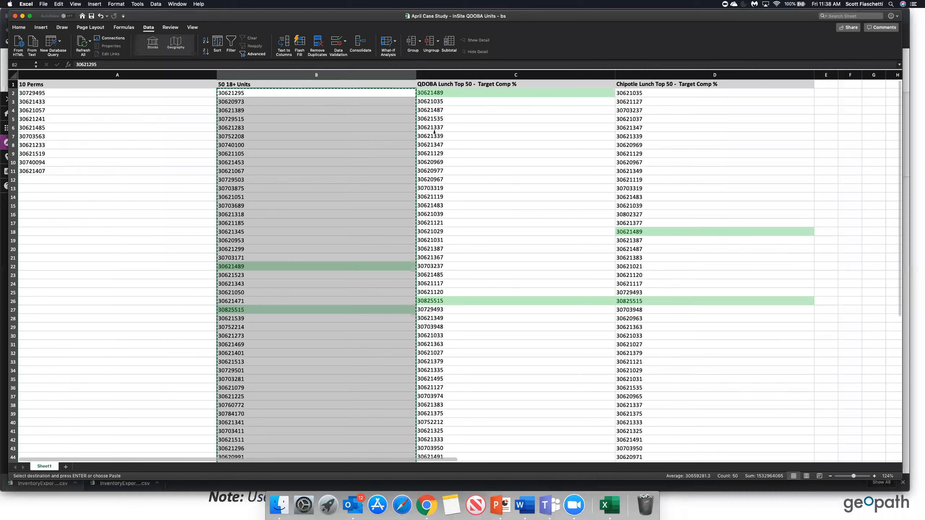
# Step: Compare the 50 18+ Units column with the QDOBA Lunch Top 50 column for panel IDs that appear in both
pyautogui.click(513, 196)
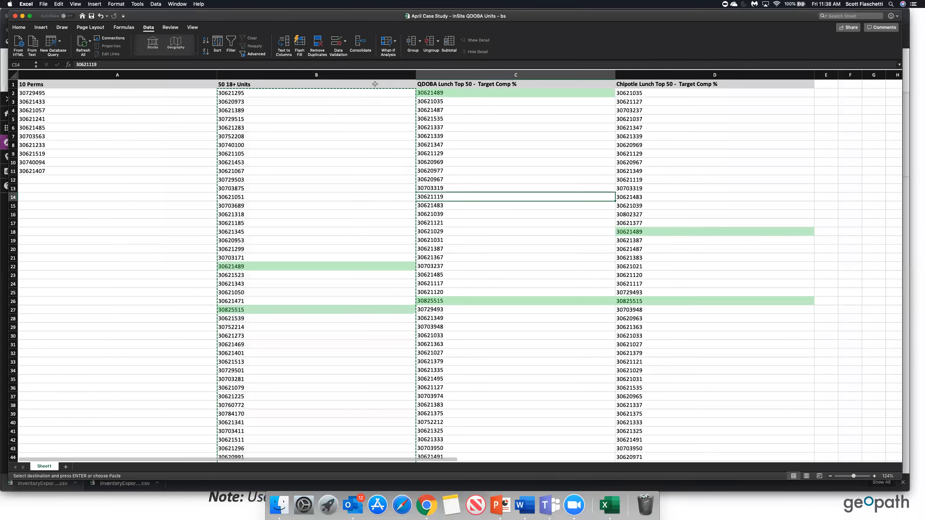
pyautogui.click(374, 84)
pyautogui.click(375, 75)
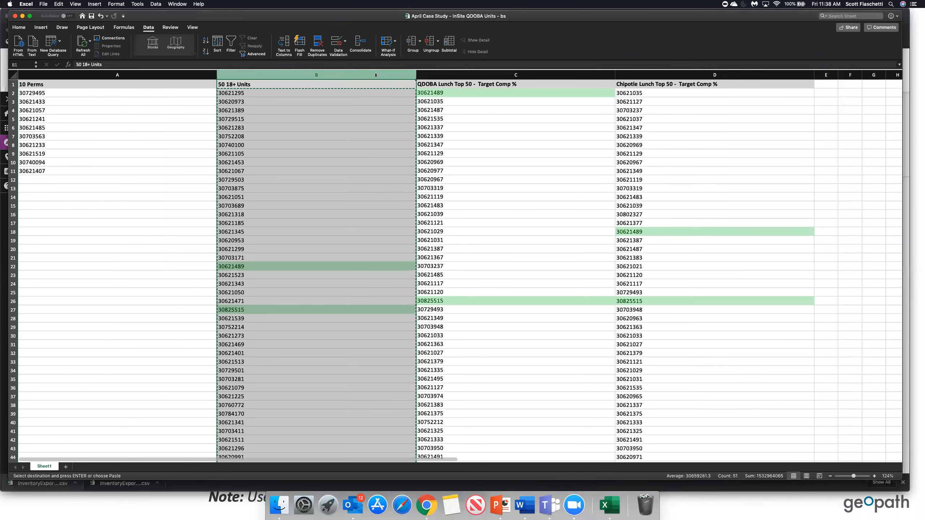
pyautogui.keyDown('shift'); pyautogui.click(444, 75); pyautogui.keyUp('shift')
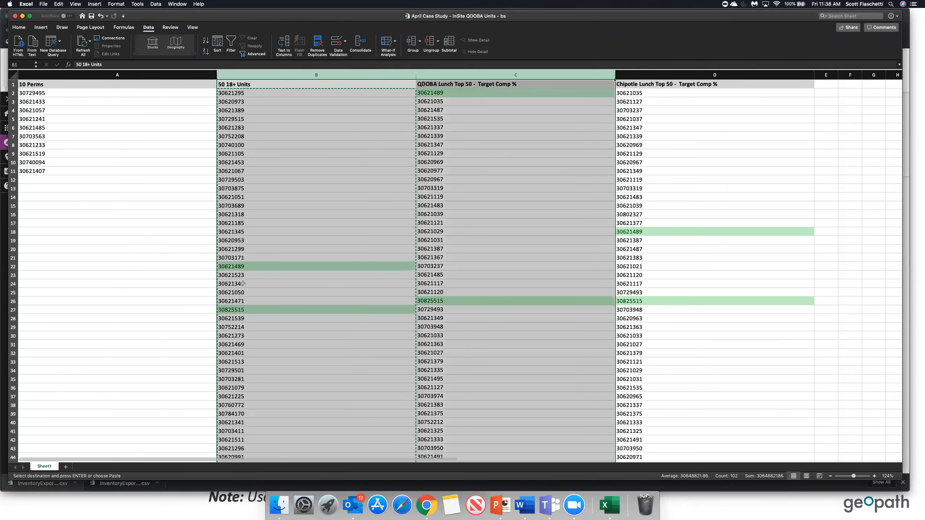
pyautogui.click(247, 269)
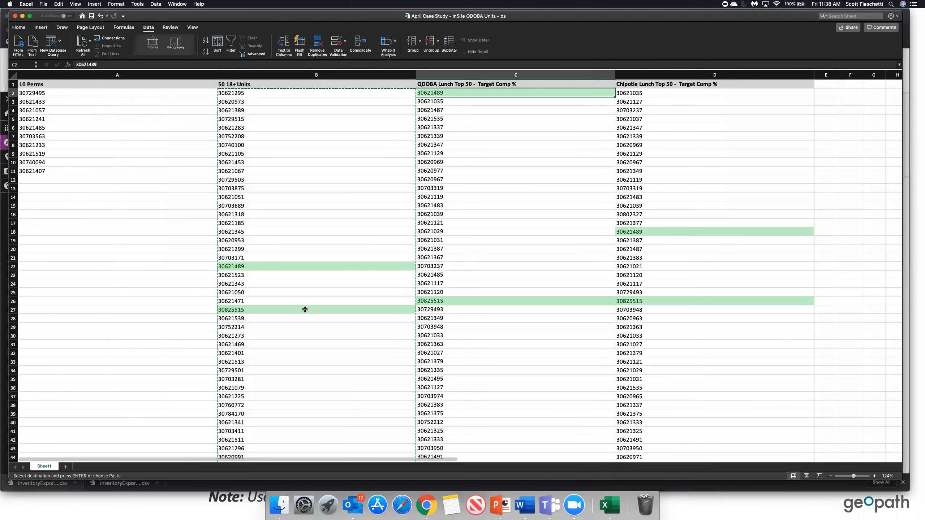
pyautogui.click(407, 312)
pyautogui.click(445, 301)
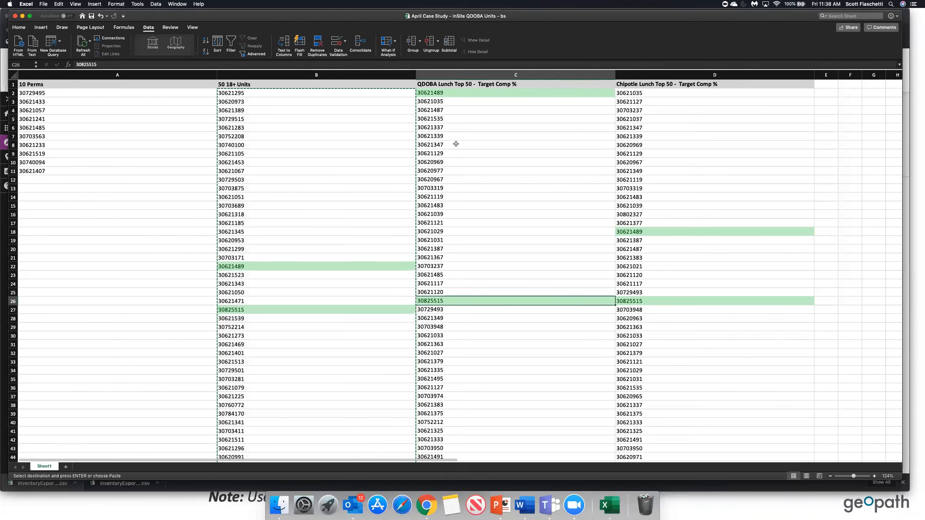
# Step: Select all IDs in the QDOBA Lunch Top 50 column, and switch to Geopath Explore in Chrome to view the Qdoba audience selection
pyautogui.moveTo(442, 98); pyautogui.dragTo(453, 436)
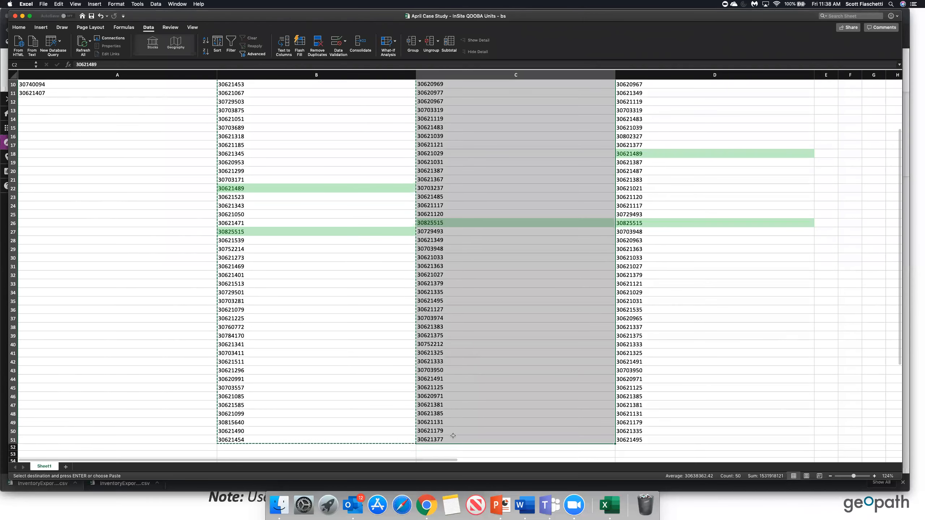
pyautogui.press('super+Tab')
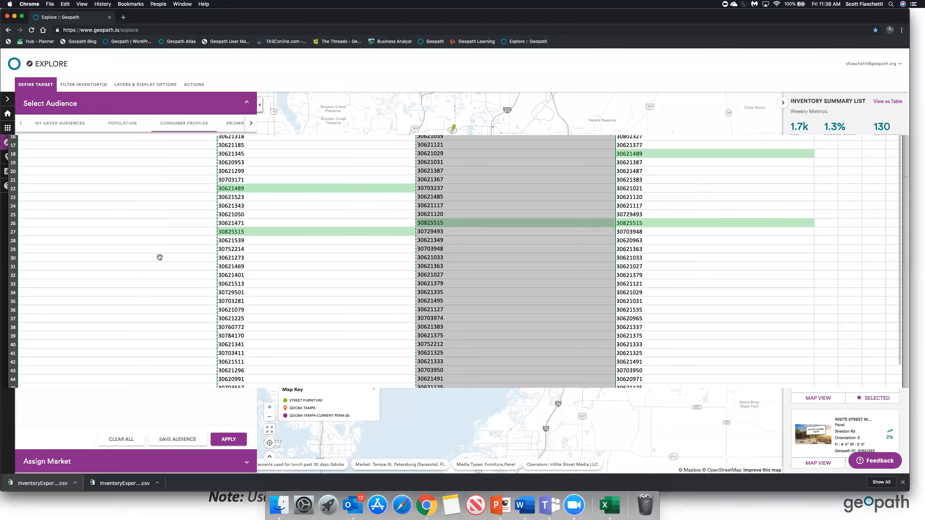
pyautogui.click(27, 86)
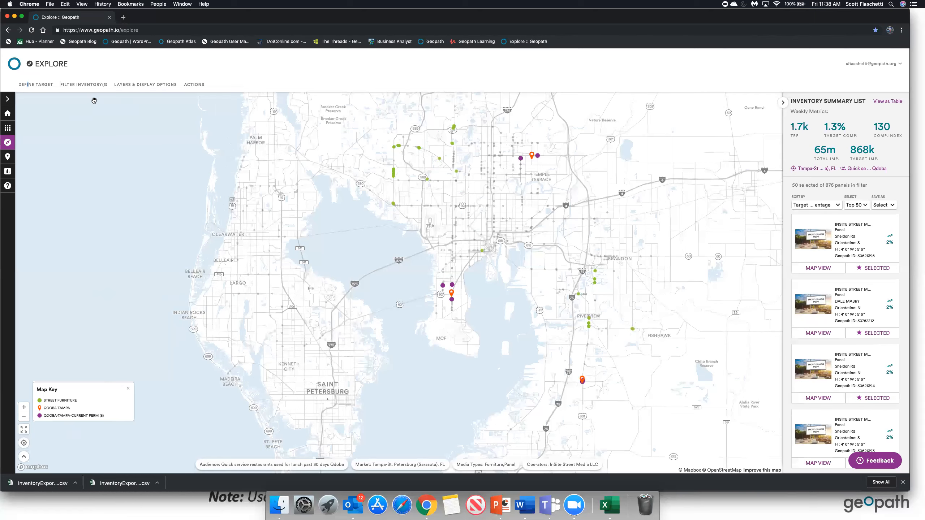
pyautogui.click(47, 86)
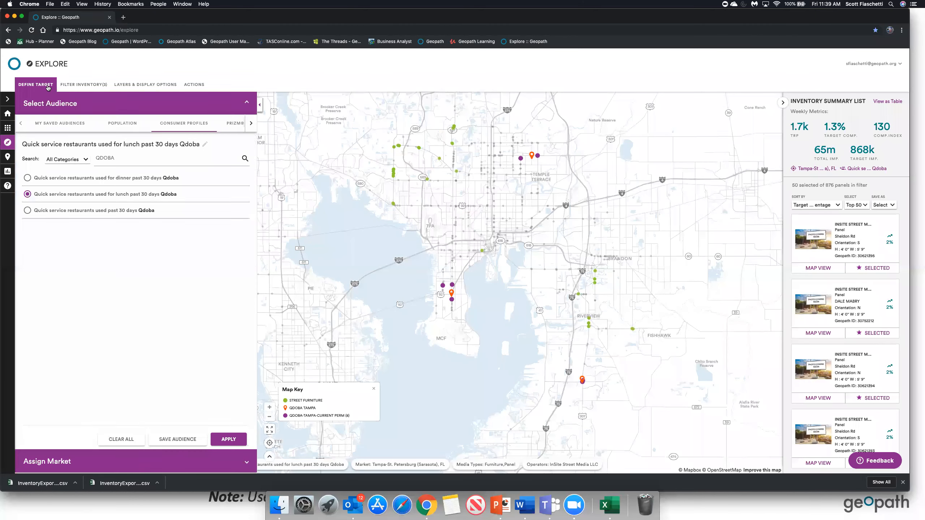
pyautogui.doubleClick(114, 157)
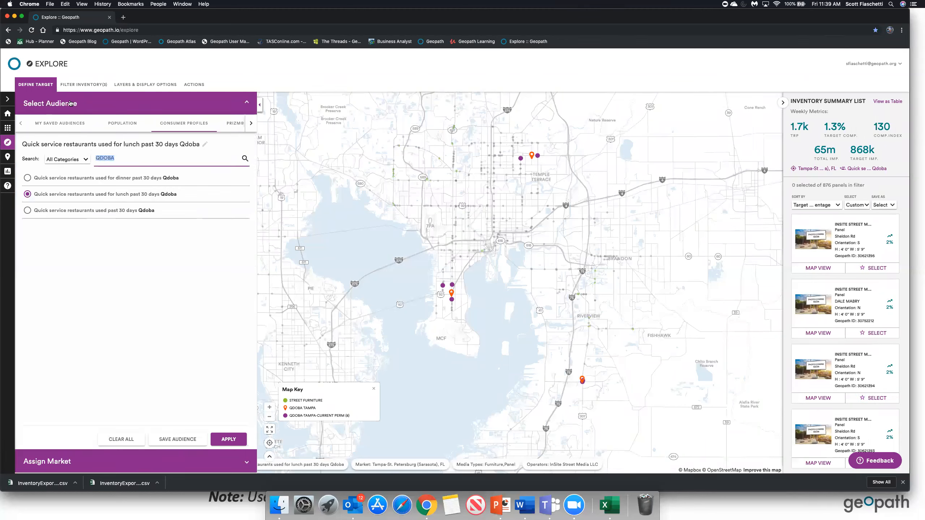
# Step: Go to Places and open the saved QDOBA Tampa place set
pyautogui.click(8, 157)
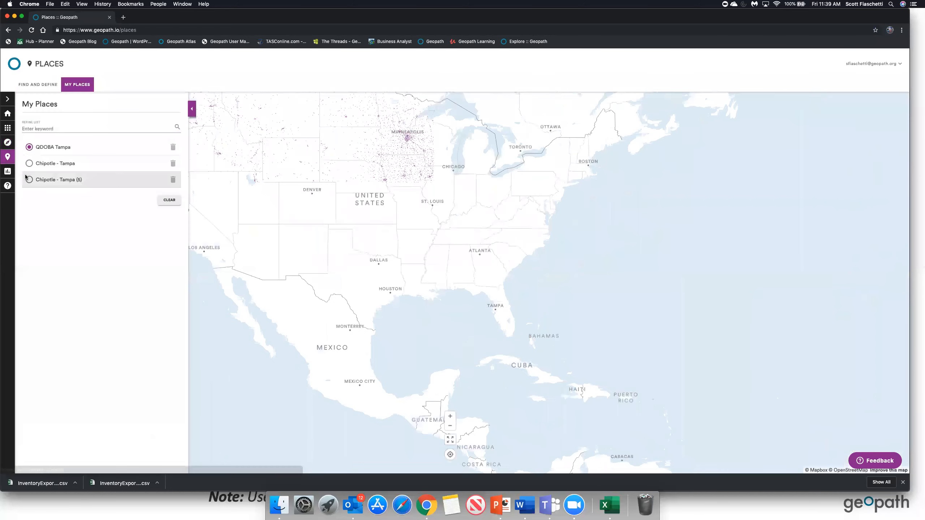
pyautogui.click(29, 147)
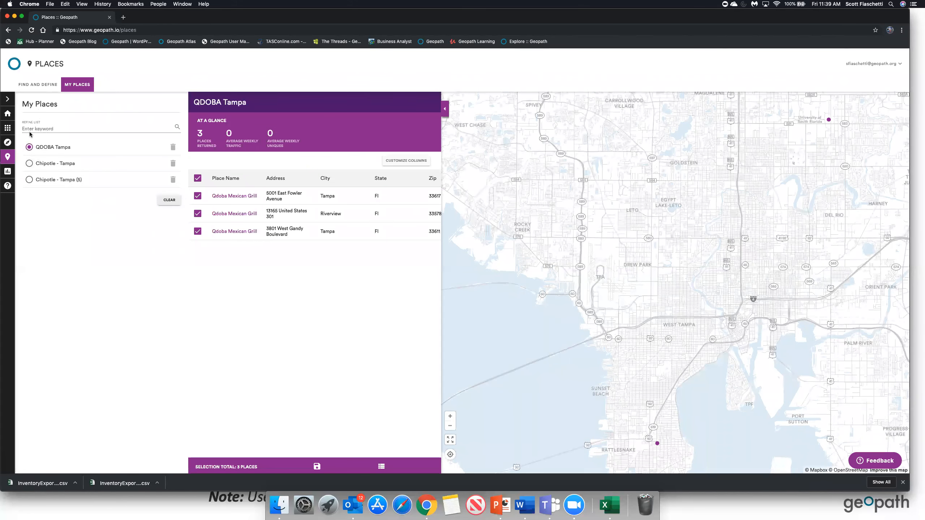
# Step: Search places for CHIPOTLE, restrict the results to Limited-Service Restaurants, and list the individual Chipotle Mexican Grill locations
pyautogui.click(34, 84)
pyautogui.click(49, 127)
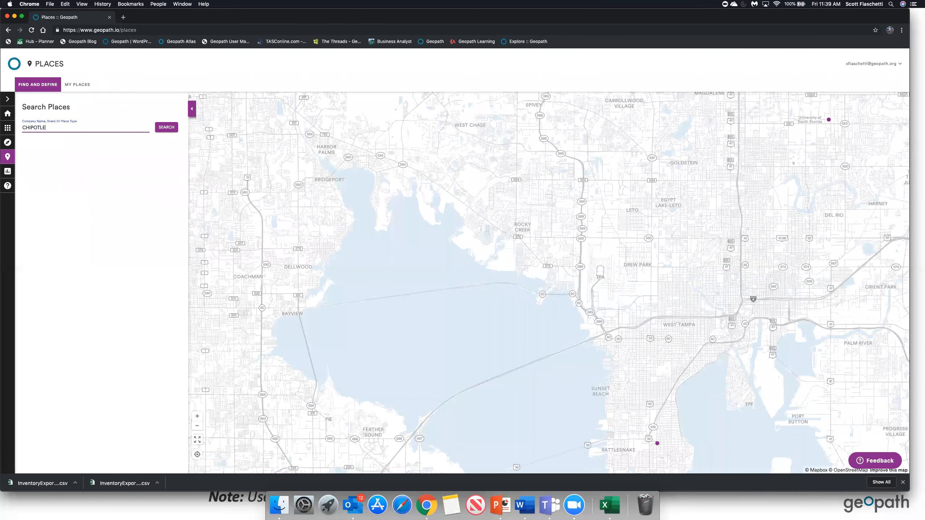
pyautogui.click(170, 128)
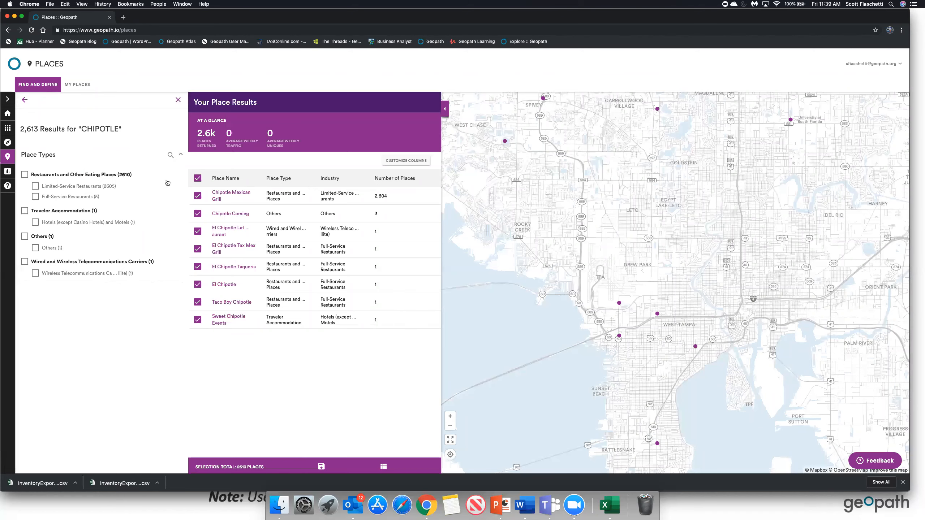
pyautogui.click(36, 186)
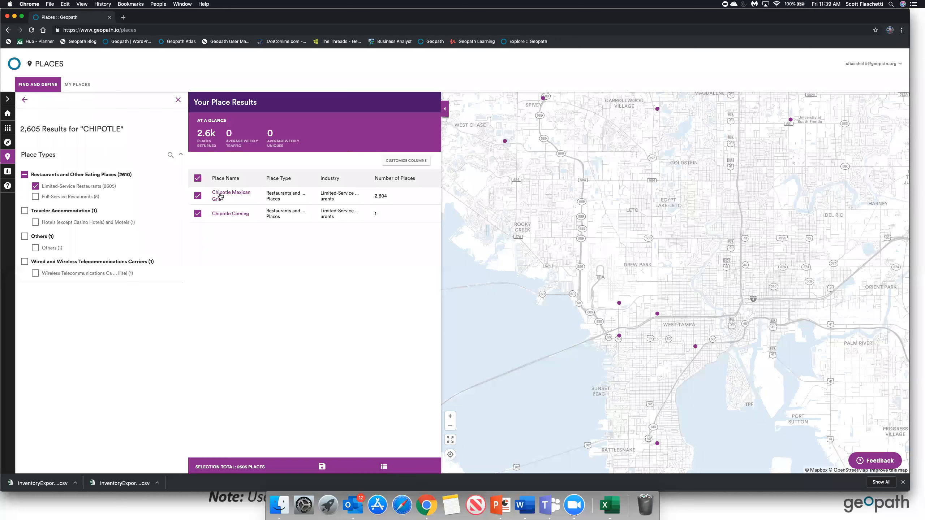
pyautogui.click(221, 197)
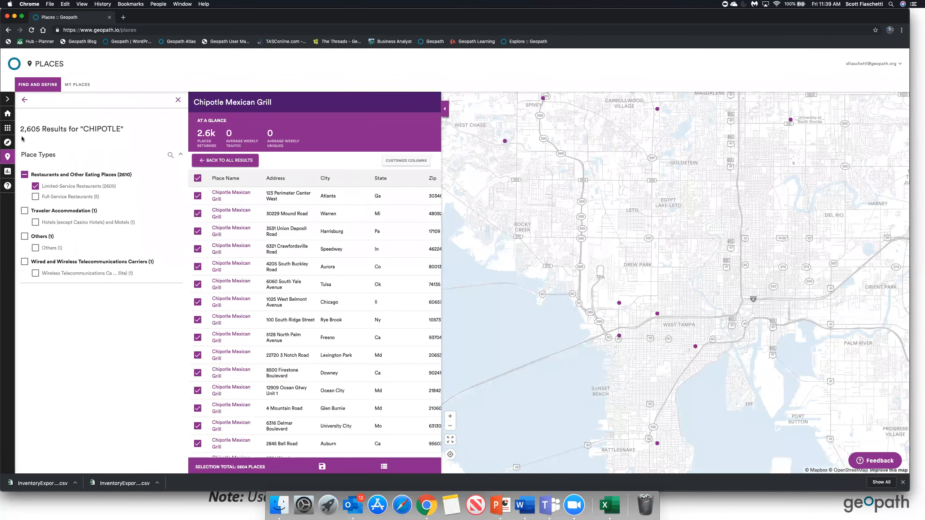
# Step: Open the saved Chipotle - Tampa place set and examine its locations around Tampa on the map
pyautogui.click(78, 85)
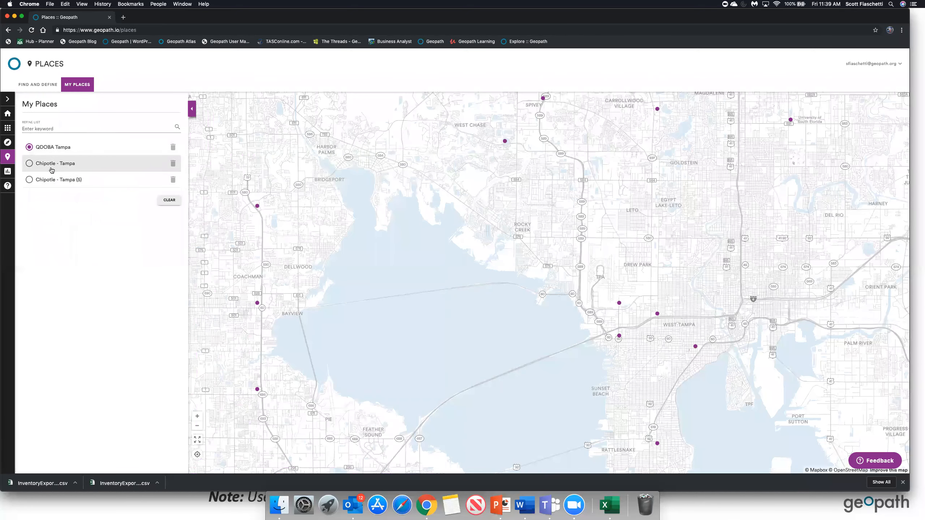
pyautogui.click(51, 168)
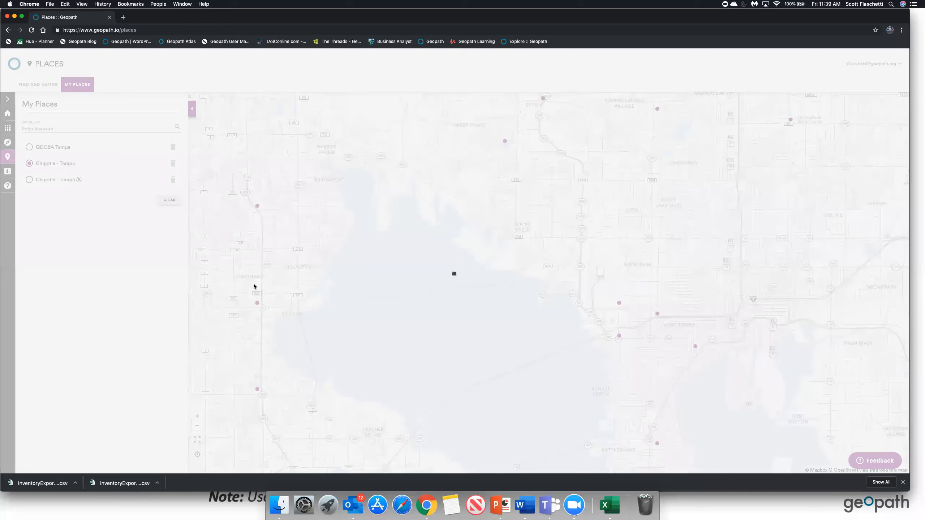
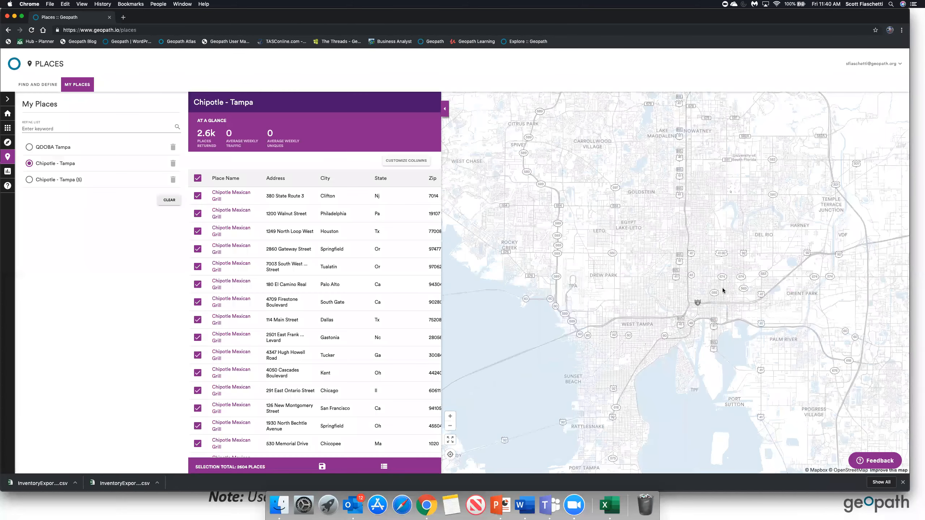
pyautogui.scroll(-3, 625, 272)
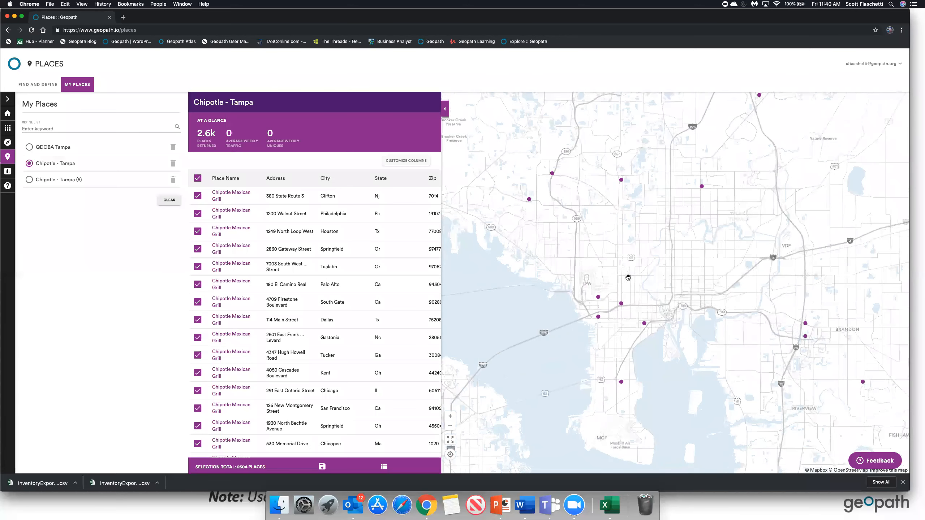
pyautogui.moveTo(660, 301); pyautogui.dragTo(665, 258)
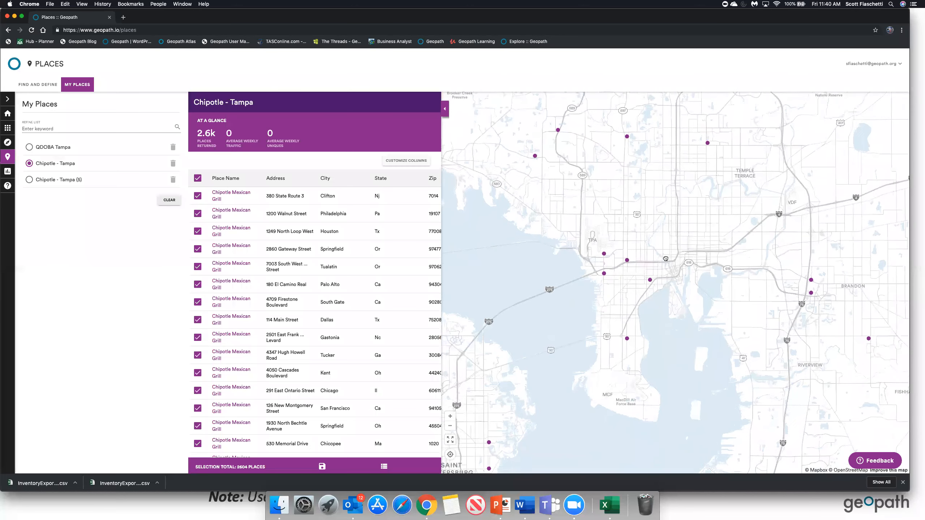
pyautogui.scroll(-1, 667, 261)
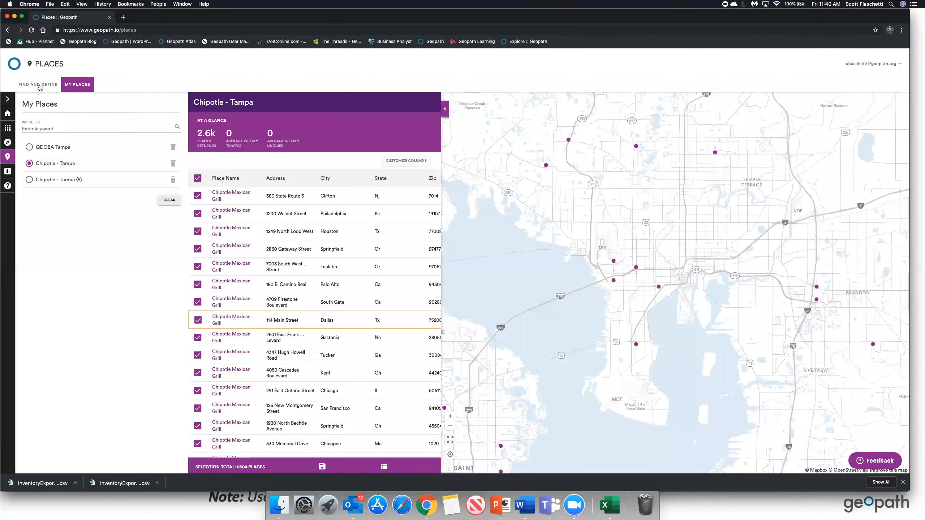
# Step: Return to Explore and add the Chipotle - Tampa place set to the selected map layers
pyautogui.click(8, 143)
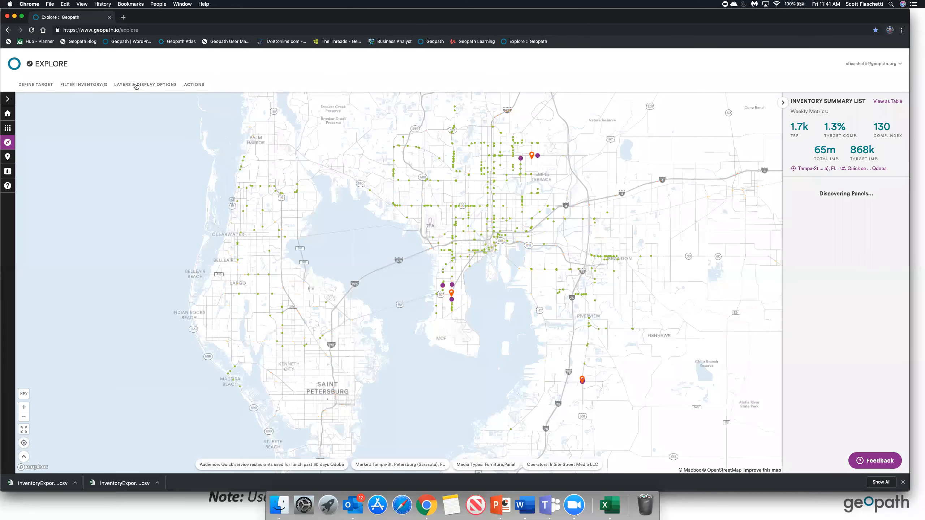
pyautogui.click(136, 86)
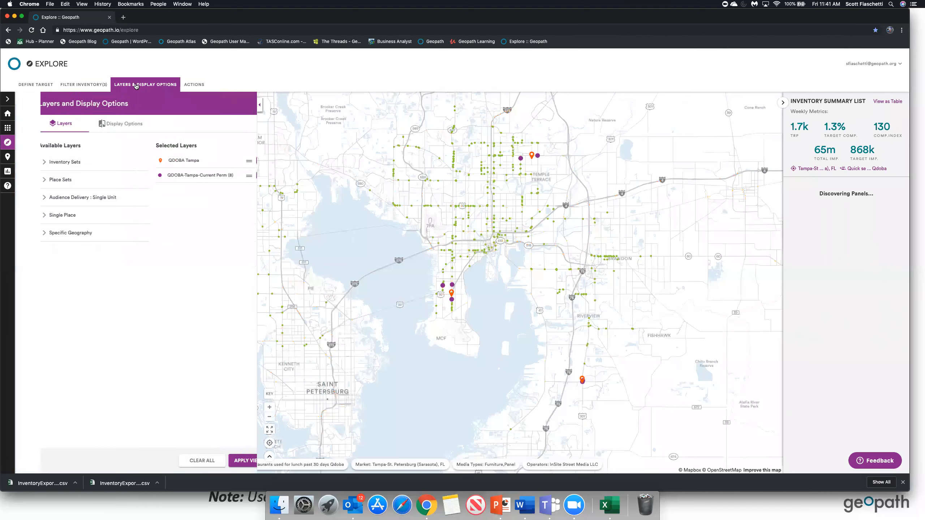
pyautogui.click(29, 182)
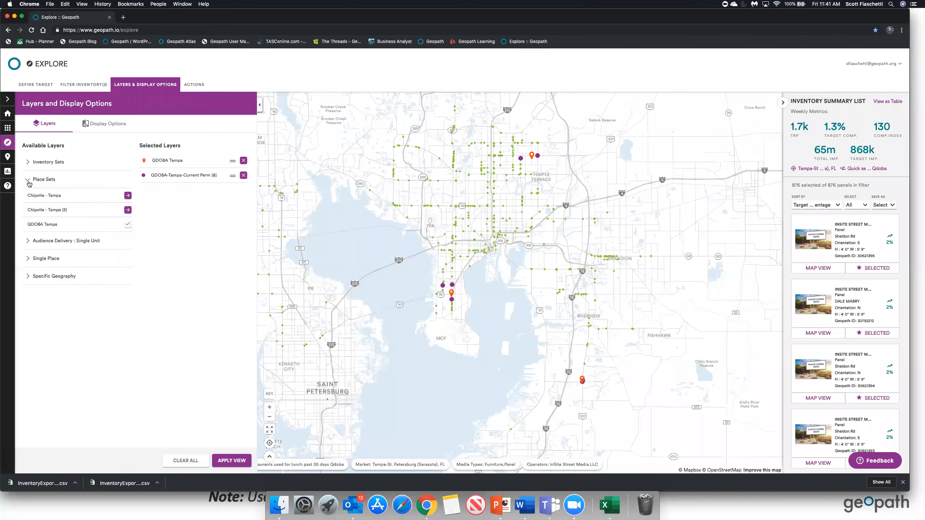
pyautogui.click(127, 196)
# Step: Set the Chipotle - Tampa layer's icon color to pinkish red #E61A59 and apply the layers to the map
pyautogui.click(144, 191)
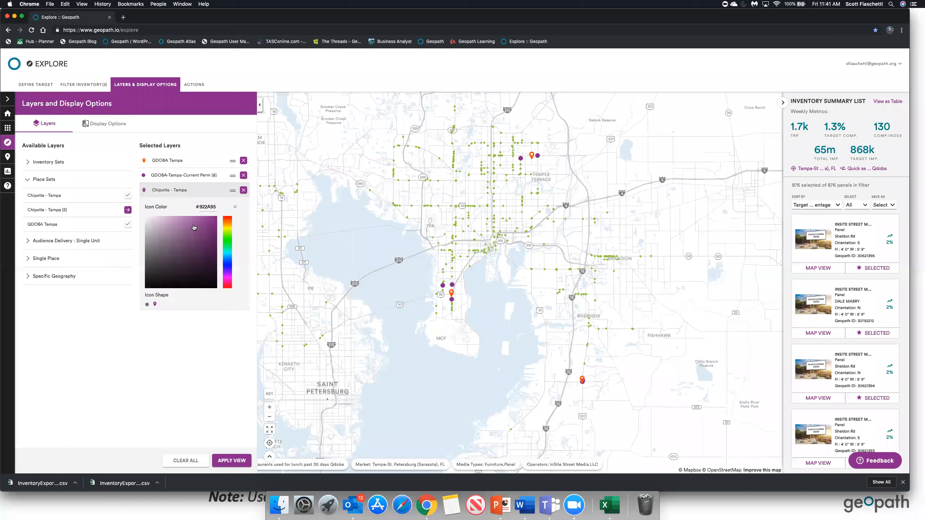
pyautogui.click(228, 285)
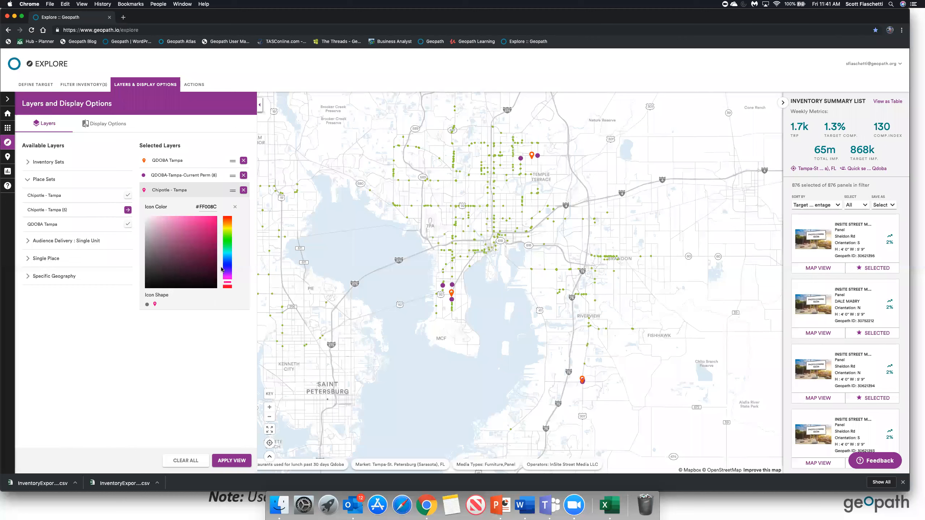
pyautogui.moveTo(227, 287); pyautogui.dragTo(227, 288)
pyautogui.click(214, 222)
pyautogui.click(209, 223)
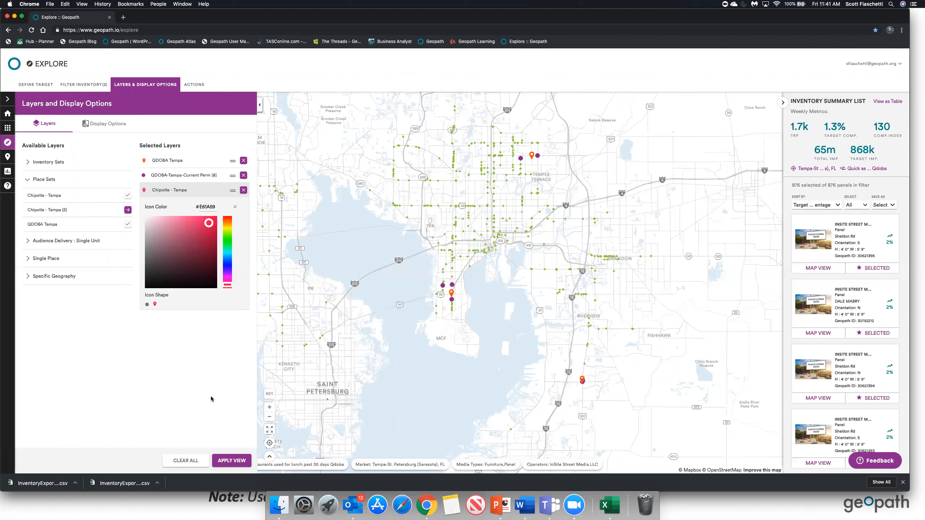
pyautogui.click(237, 460)
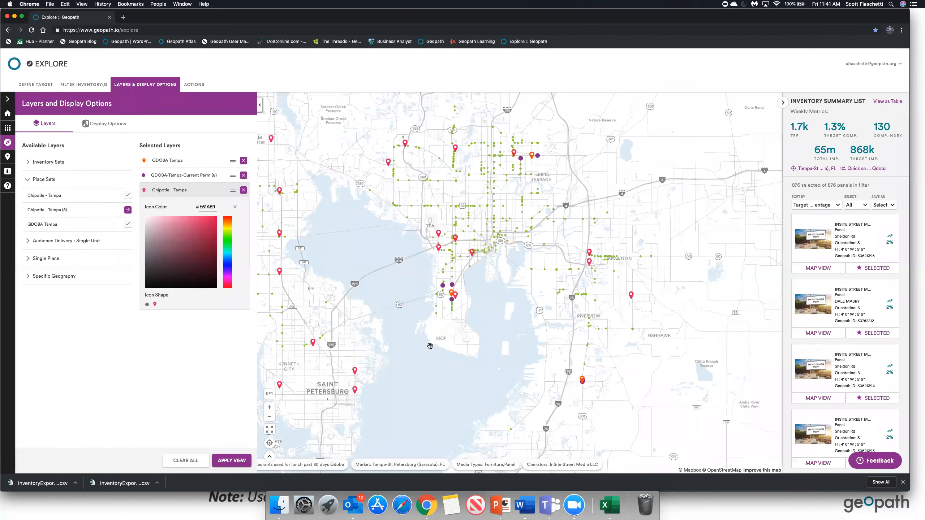
# Step: Examine where the Chipotle and Qdoba locations sit relative to the street furniture panels across Tampa
pyautogui.scroll(2, 470, 327)
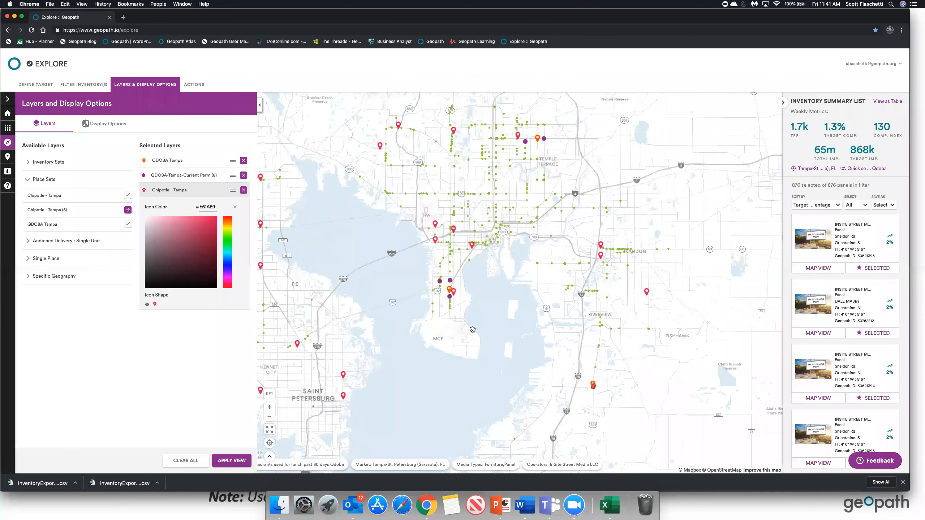
pyautogui.scroll(2, 472, 329)
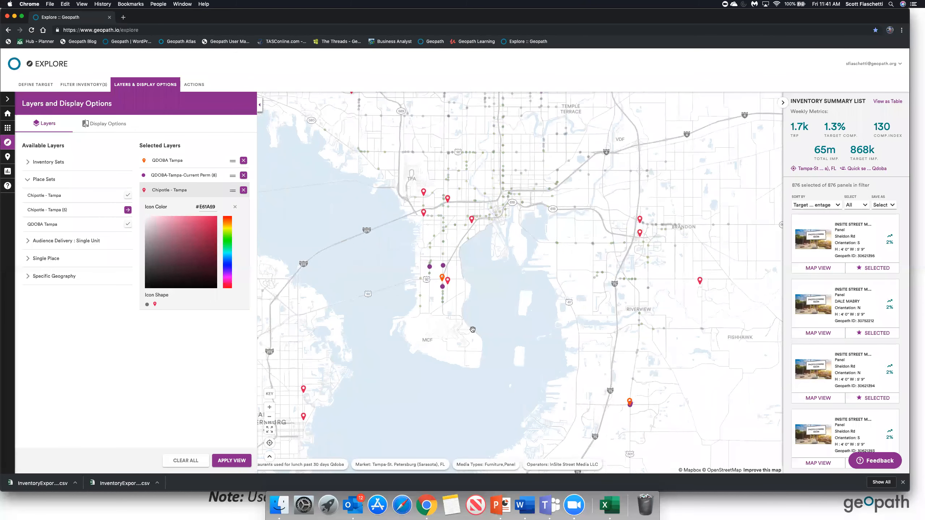
pyautogui.moveTo(509, 303); pyautogui.dragTo(469, 312)
pyautogui.scroll(2, 473, 317)
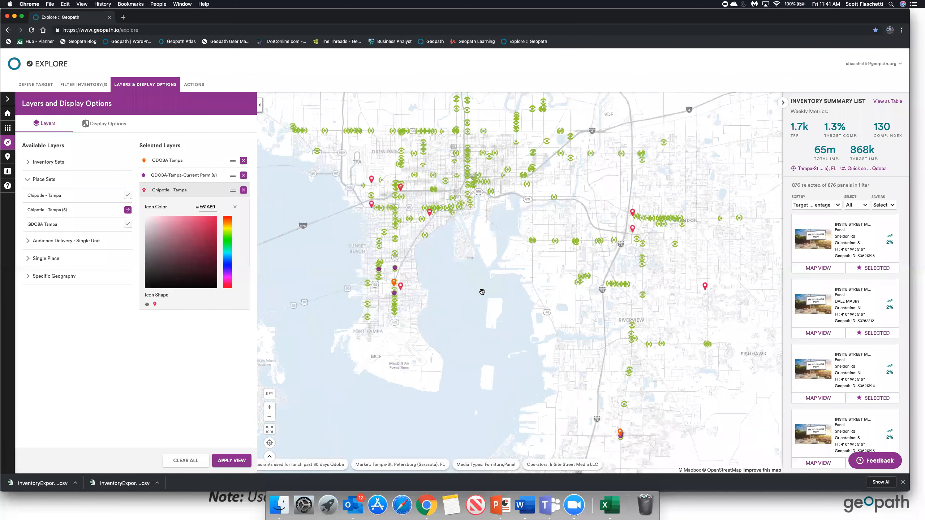
pyautogui.moveTo(506, 283); pyautogui.dragTo(569, 368)
pyautogui.scroll(-1, 531, 348)
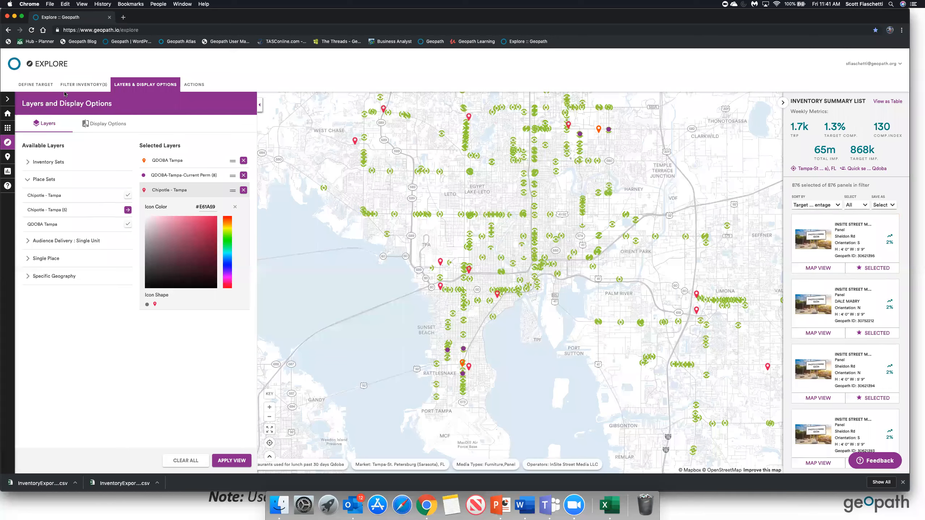
# Step: Search the consumer profiles for CHIPOTLE and apply "Quick service restaurants used for lunch past 30 days Chipotle" as the target audience
pyautogui.click(36, 85)
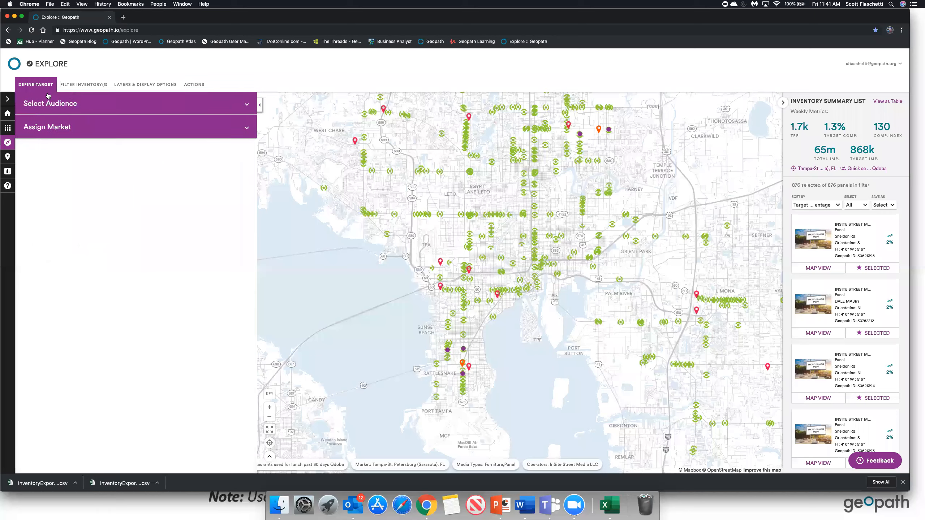
pyautogui.click(63, 105)
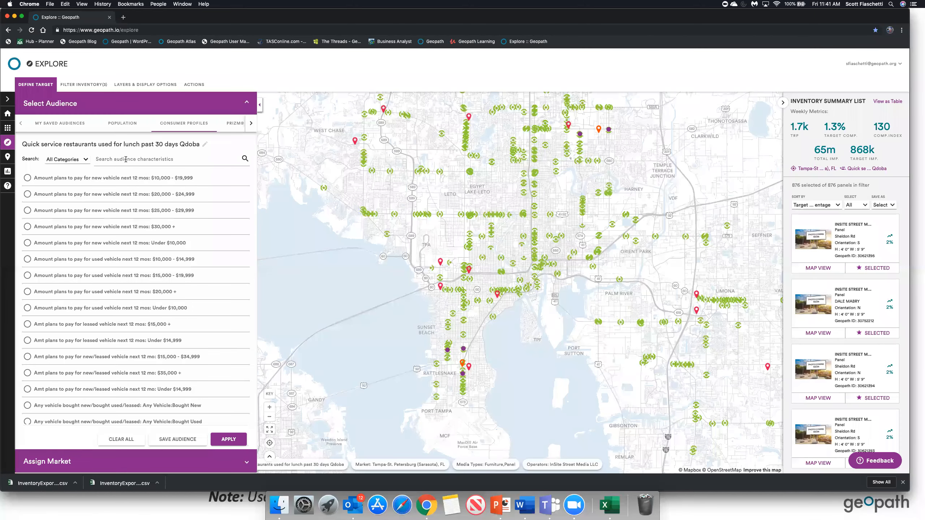
pyautogui.click(126, 159)
pyautogui.write('CHI')
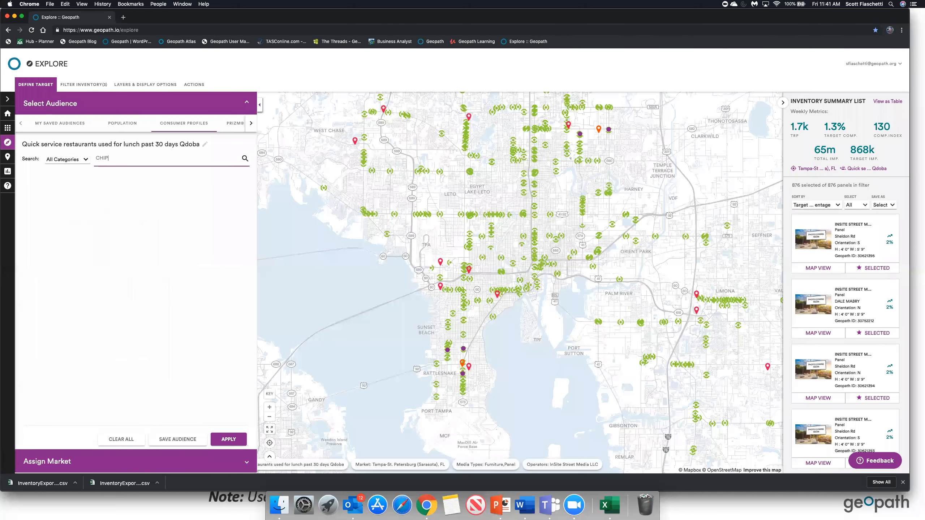
pyautogui.write('POTLE')
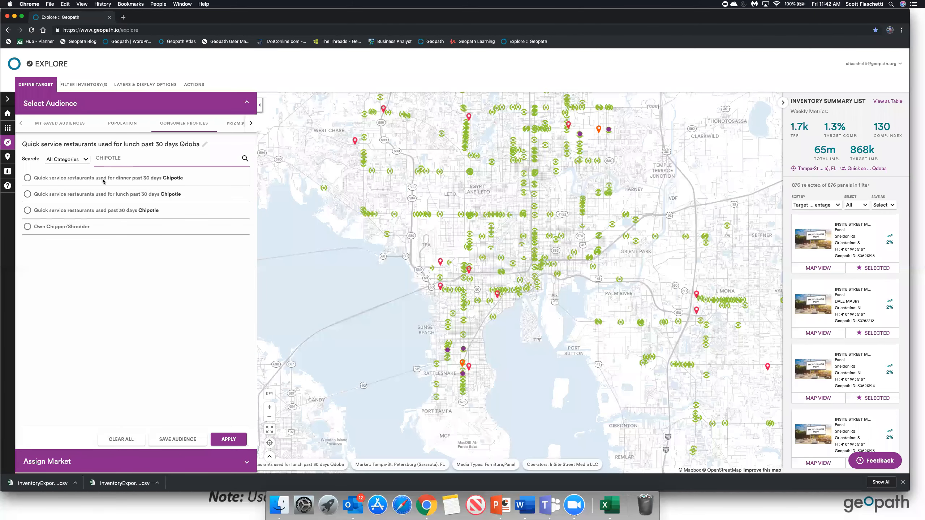
pyautogui.click(28, 195)
pyautogui.click(228, 440)
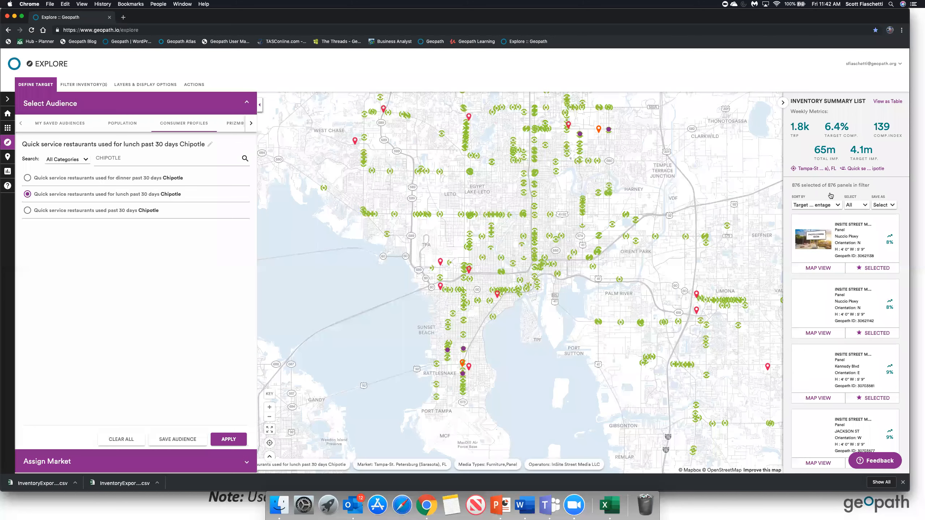
# Step: Keep the panel list sorted by Target Composition Percentage and select the Top 50 panels
pyautogui.click(831, 204)
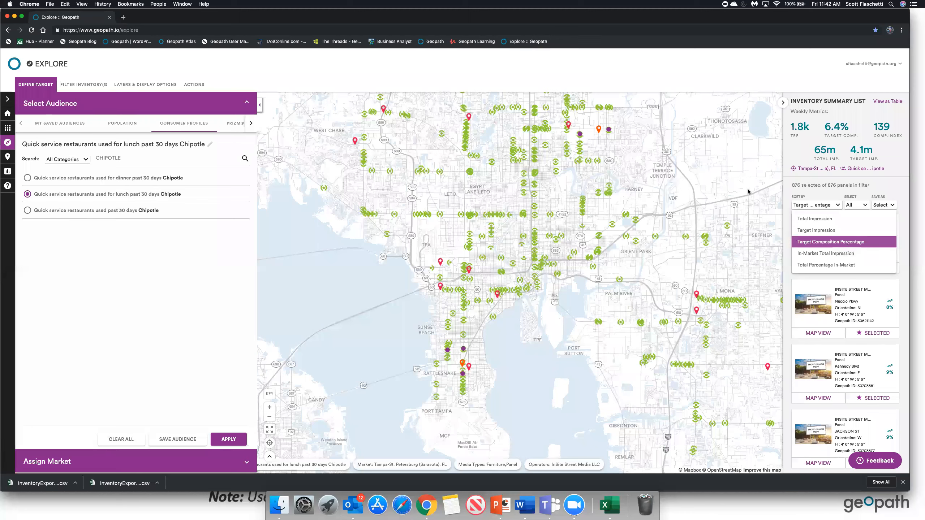
pyautogui.click(865, 207)
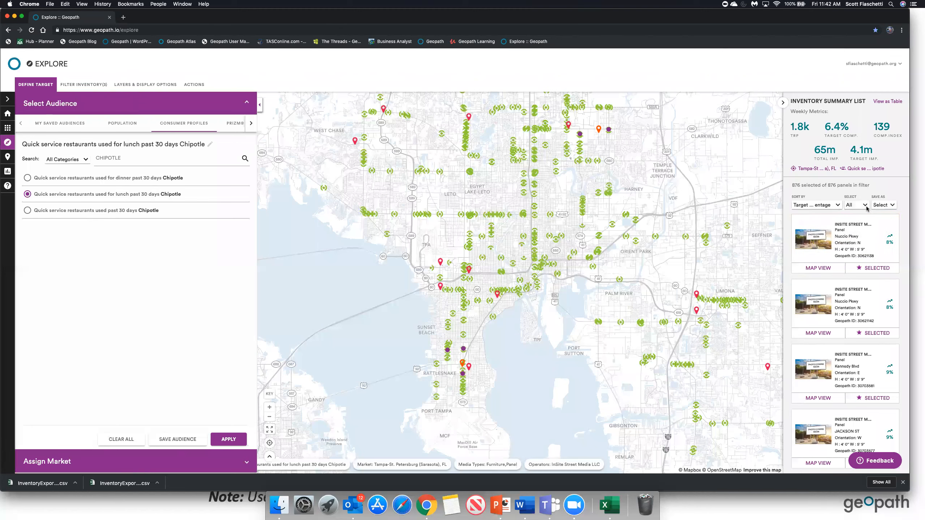
pyautogui.click(864, 205)
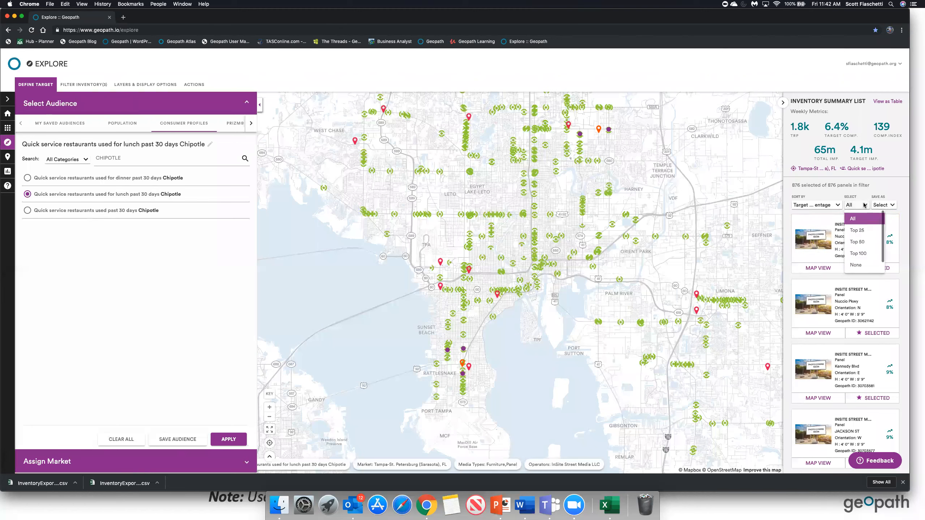
pyautogui.click(856, 242)
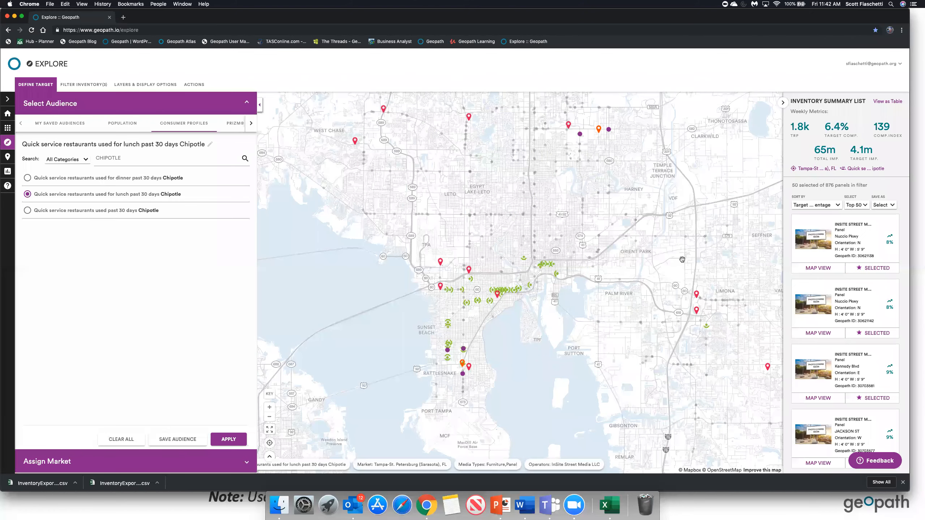
# Step: Examine where the selected top 50 panels sit around central Tampa relative to the Chipotle and Qdoba locations
pyautogui.scroll(-2, 612, 252)
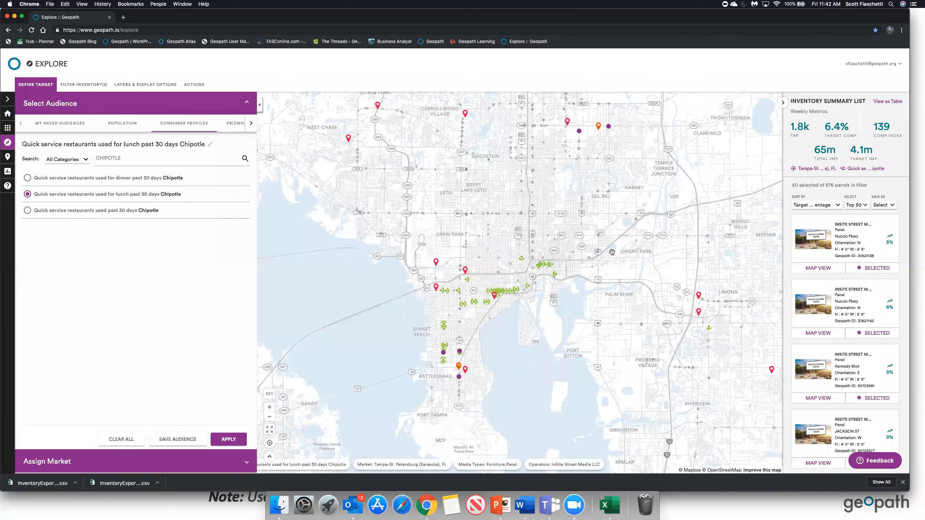
pyautogui.scroll(3, 611, 252)
pyautogui.moveTo(600, 256); pyautogui.dragTo(601, 221)
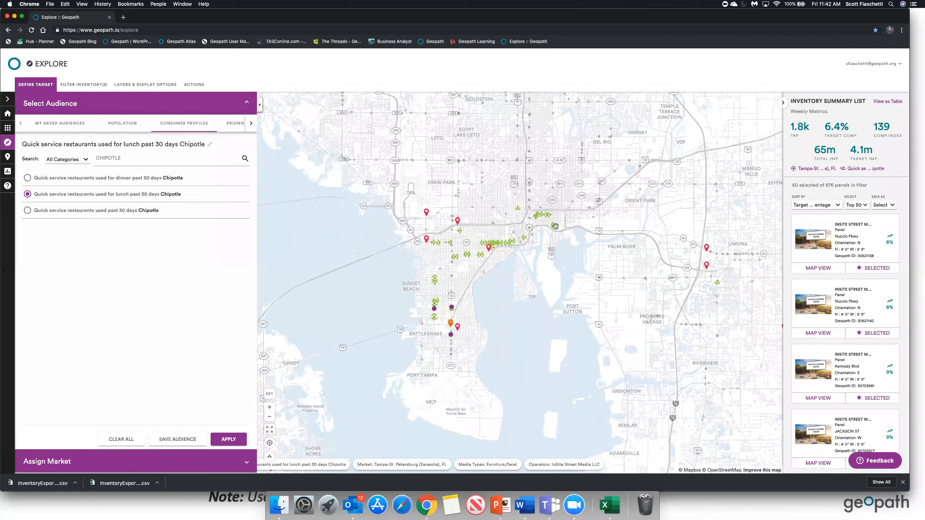
pyautogui.scroll(2, 449, 269)
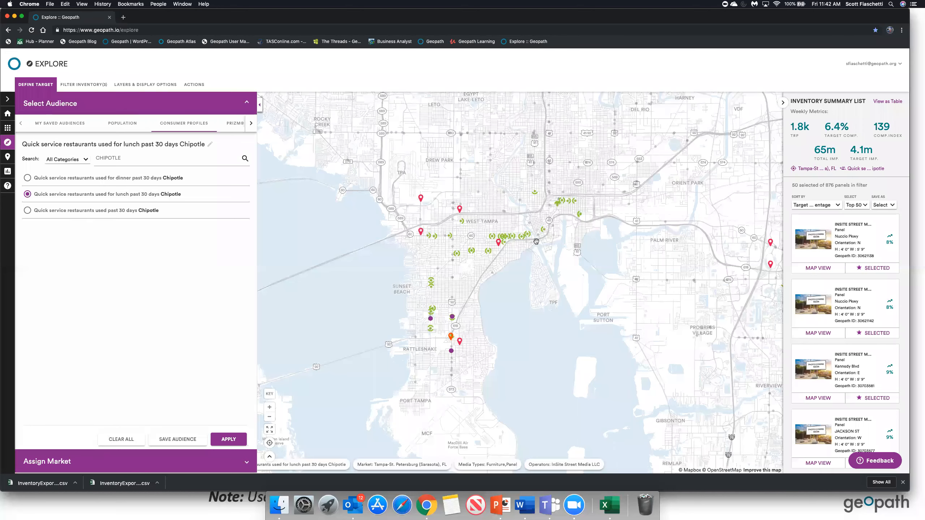
pyautogui.scroll(1, 536, 241)
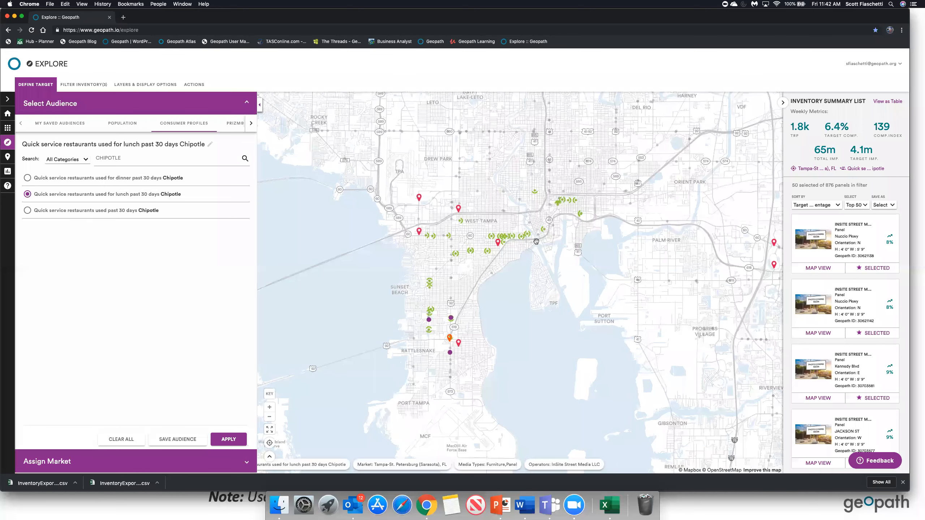
pyautogui.scroll(1, 536, 242)
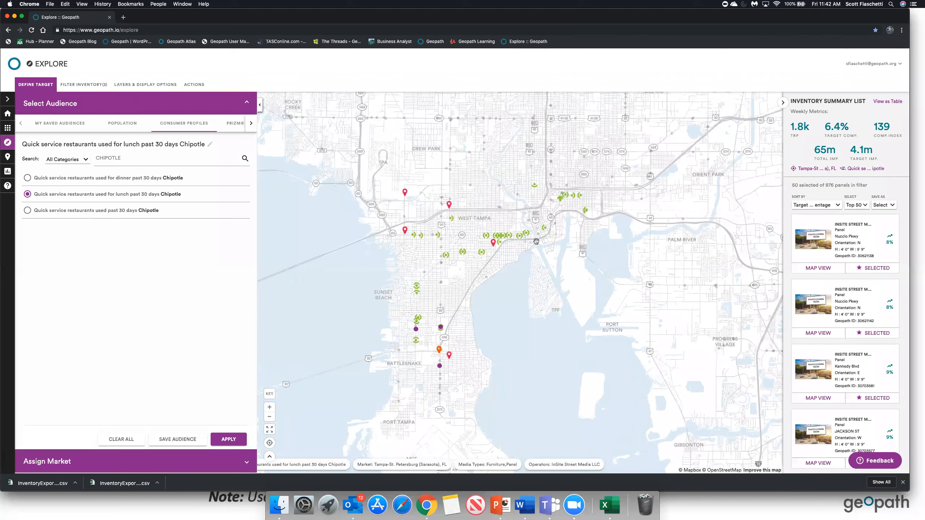
pyautogui.scroll(1, 536, 241)
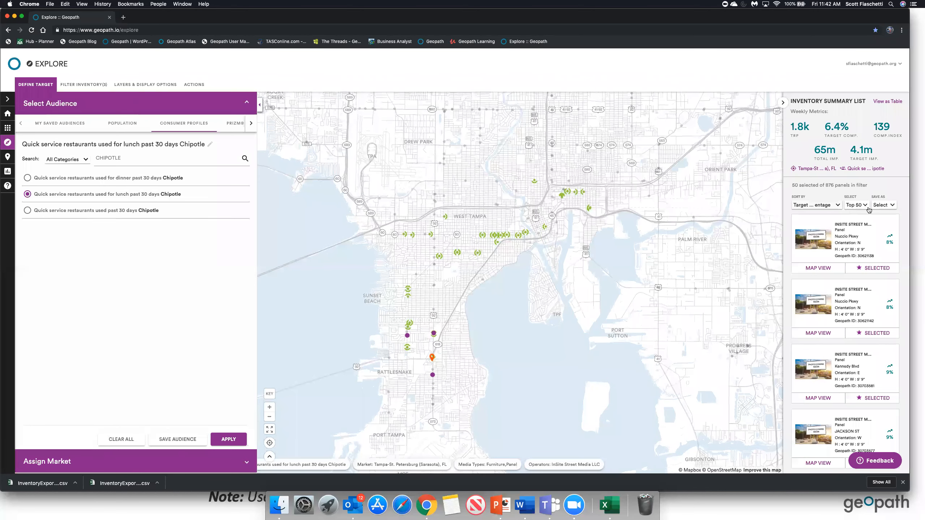
# Step: Switch to the Excel workbook, compare the 18+, QDOBA Lunch and Chipotle Lunch top 50 unit columns, and return to Explore
pyautogui.click(880, 205)
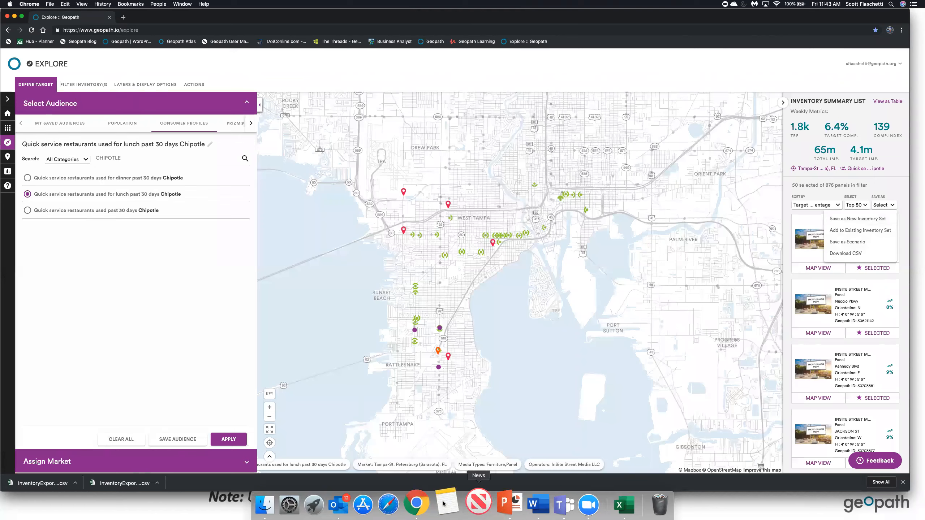
pyautogui.click(611, 505)
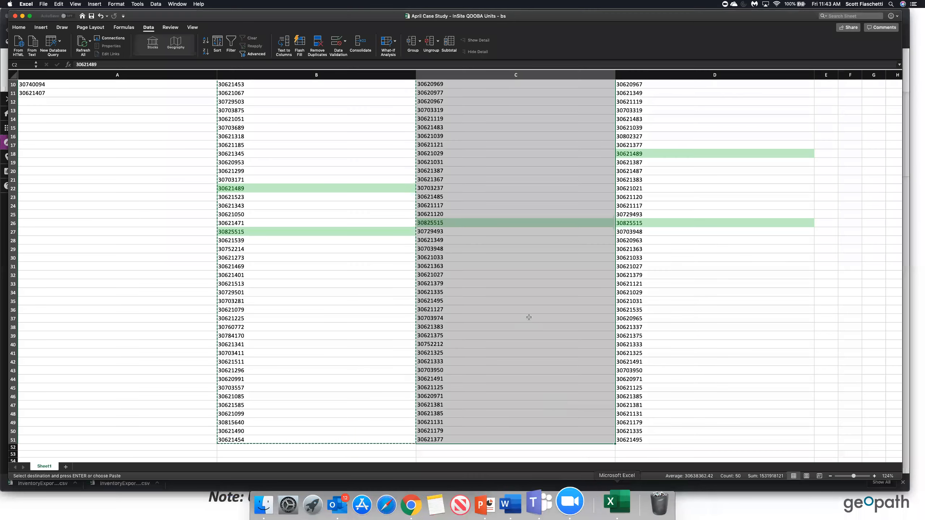
pyautogui.scroll(5, 531, 314)
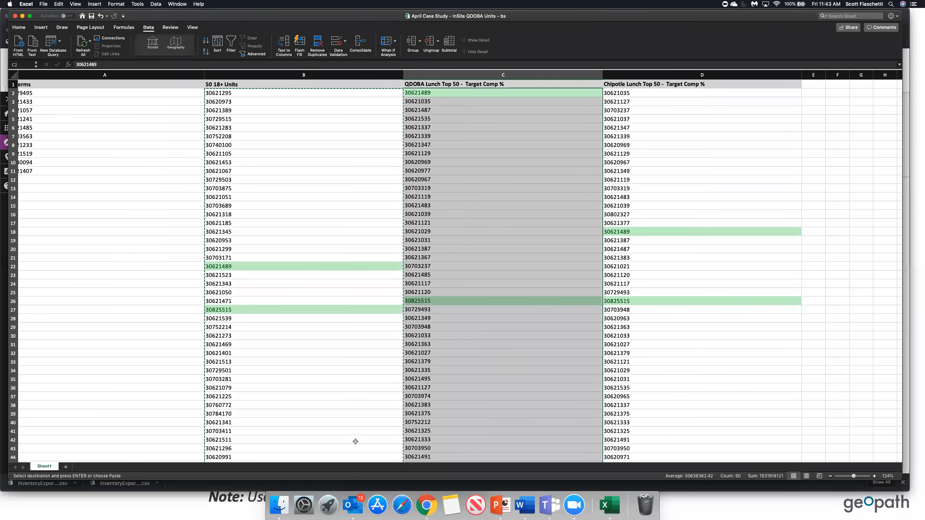
pyautogui.press('super+Tab')
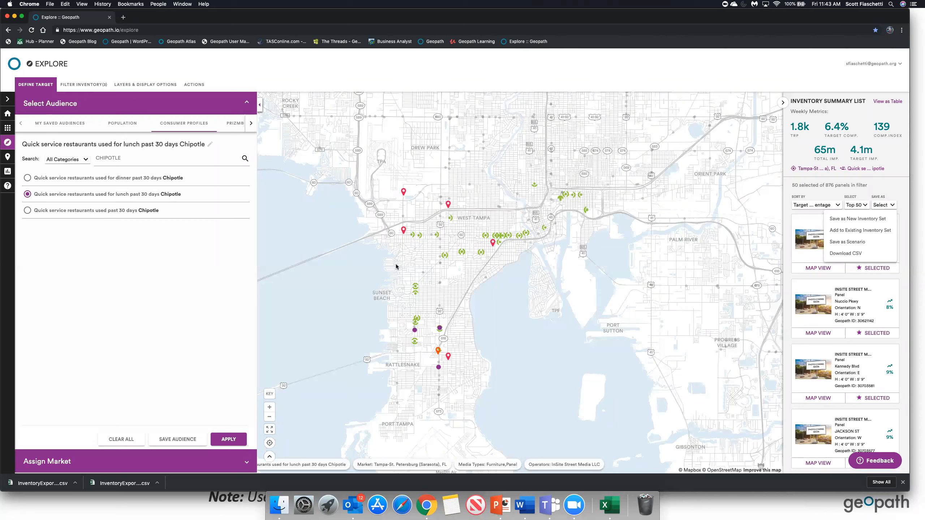
# Step: Collapse the target audience settings and examine the selected panels on the widened map
pyautogui.click(33, 87)
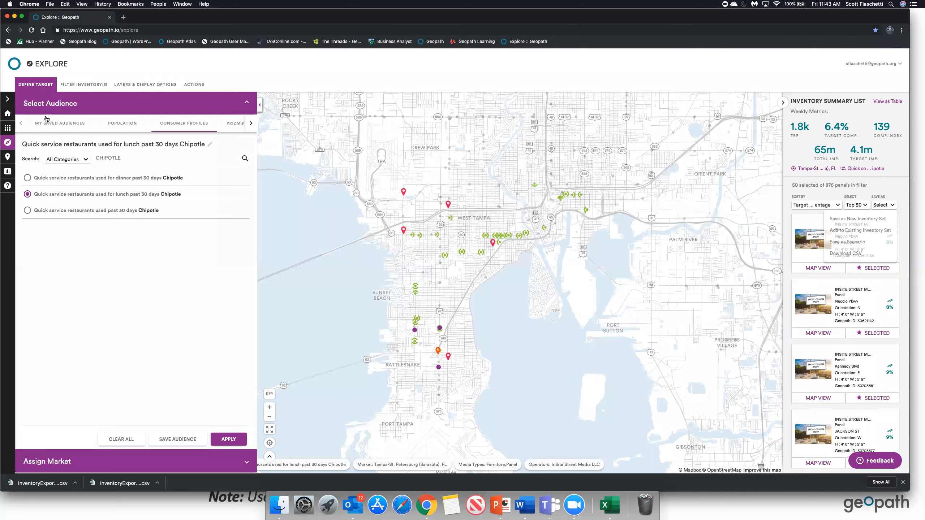
pyautogui.click(38, 85)
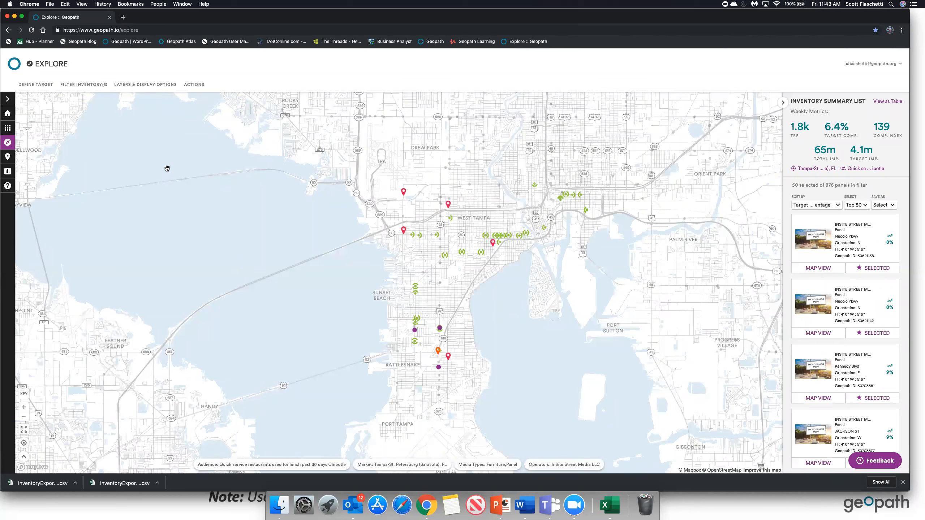
pyautogui.moveTo(436, 317); pyautogui.dragTo(475, 308)
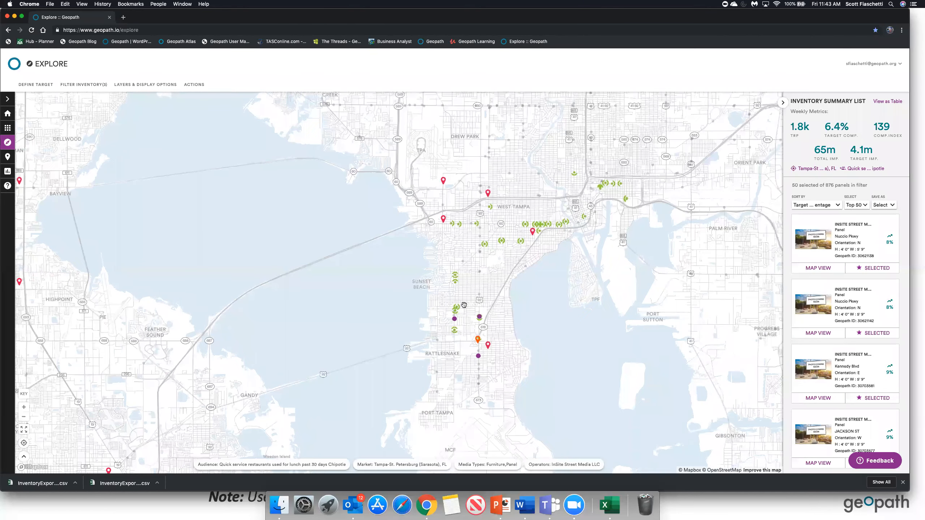
# Step: Review the map display options, including Pills and Custom Logo, and turn off Show Unselected Inventory
pyautogui.click(156, 86)
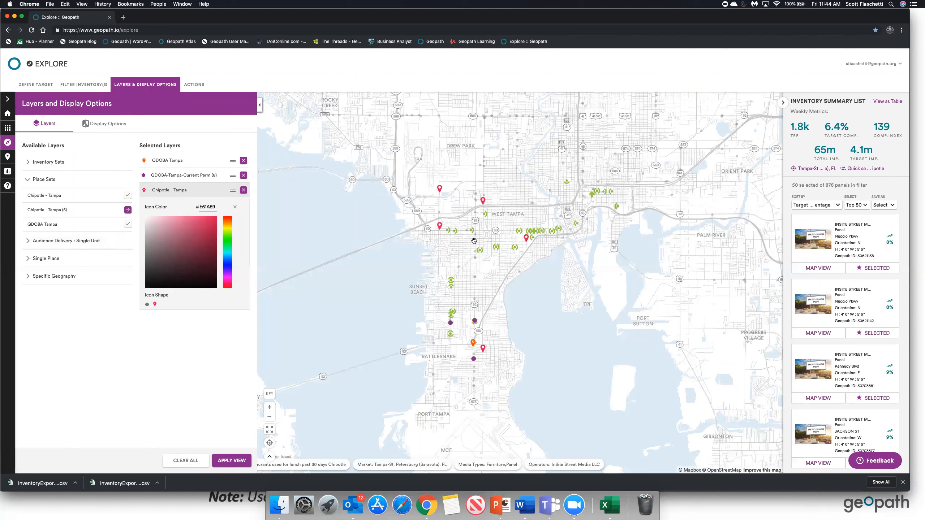
pyautogui.click(95, 124)
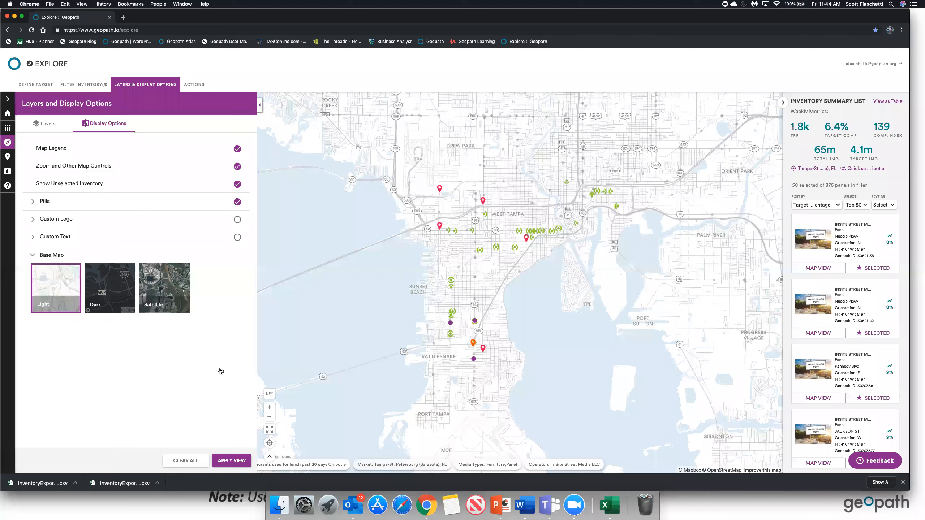
pyautogui.click(34, 203)
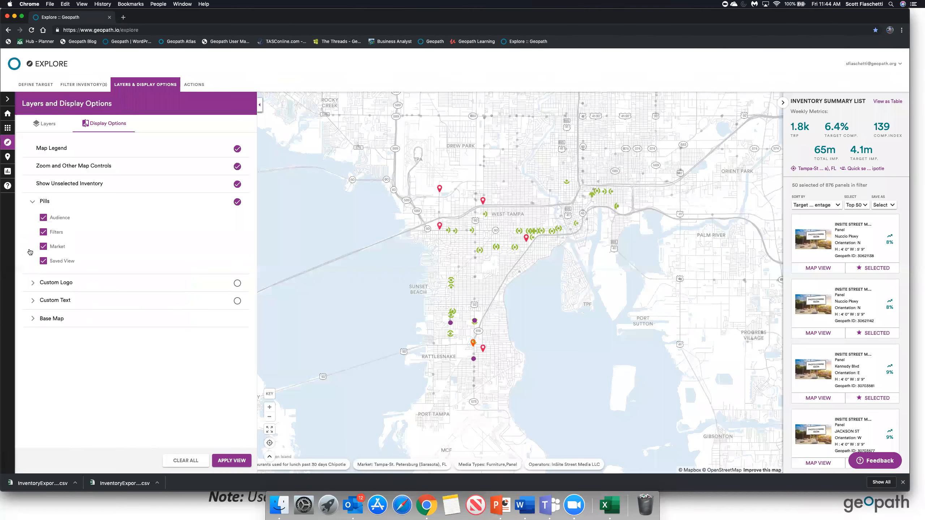
pyautogui.click(34, 284)
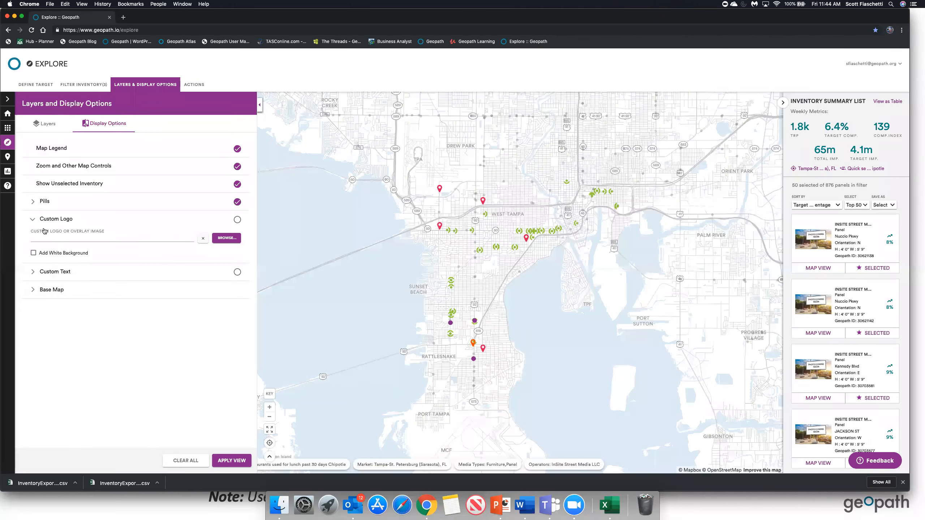
pyautogui.click(33, 221)
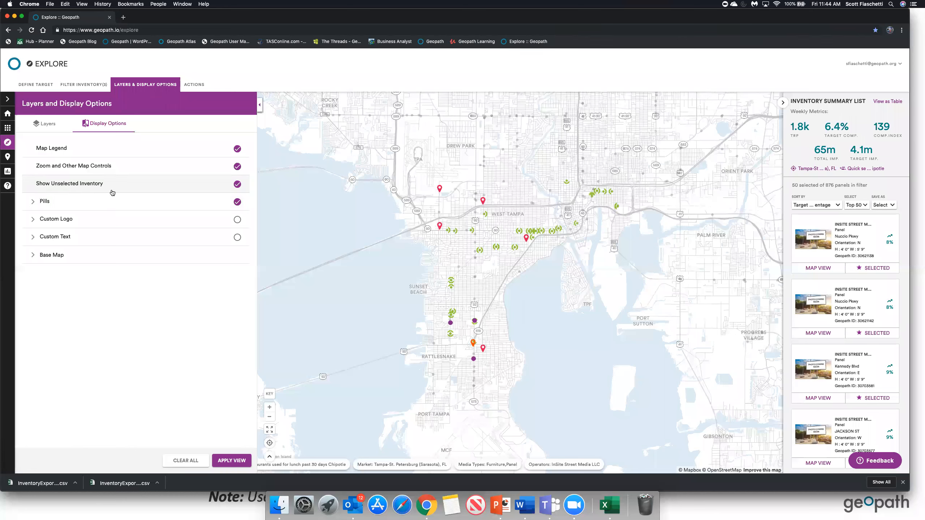
pyautogui.click(237, 185)
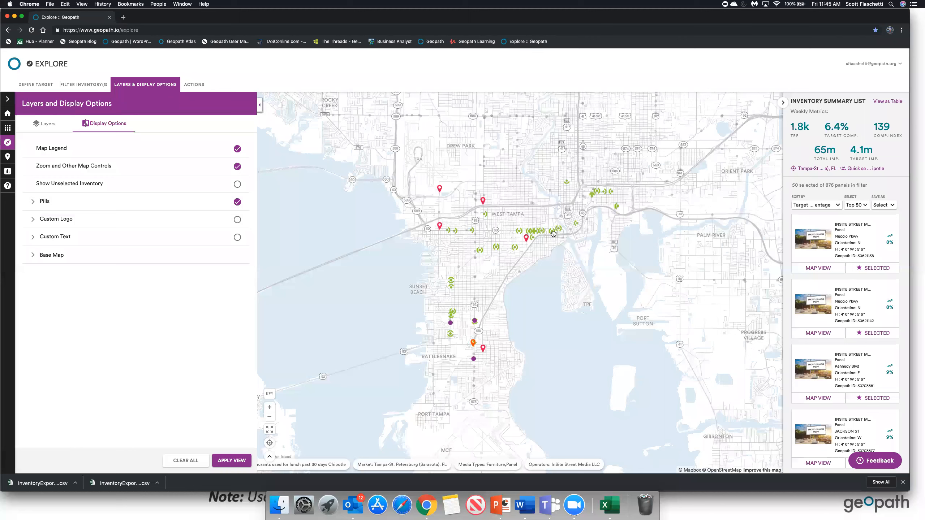
# Step: Set the panel selection to None, return to the layer settings, and examine the Chipotle and Qdoba locations across the Tampa Bay map
pyautogui.click(867, 207)
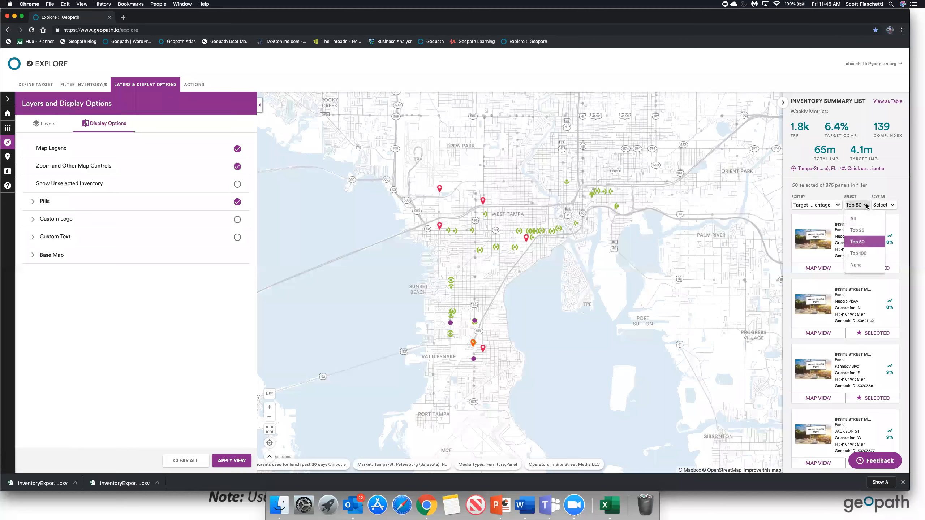
pyautogui.click(857, 265)
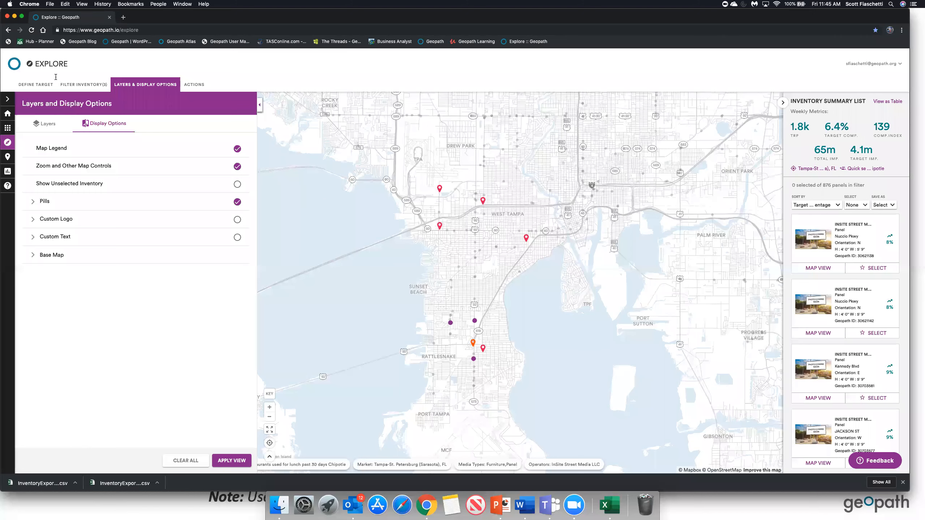
pyautogui.click(47, 124)
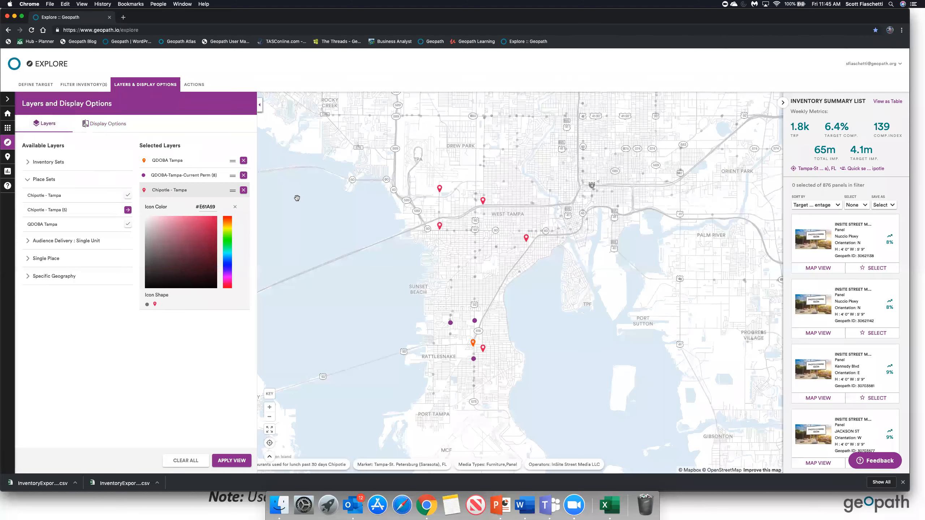
pyautogui.moveTo(528, 184); pyautogui.dragTo(570, 162)
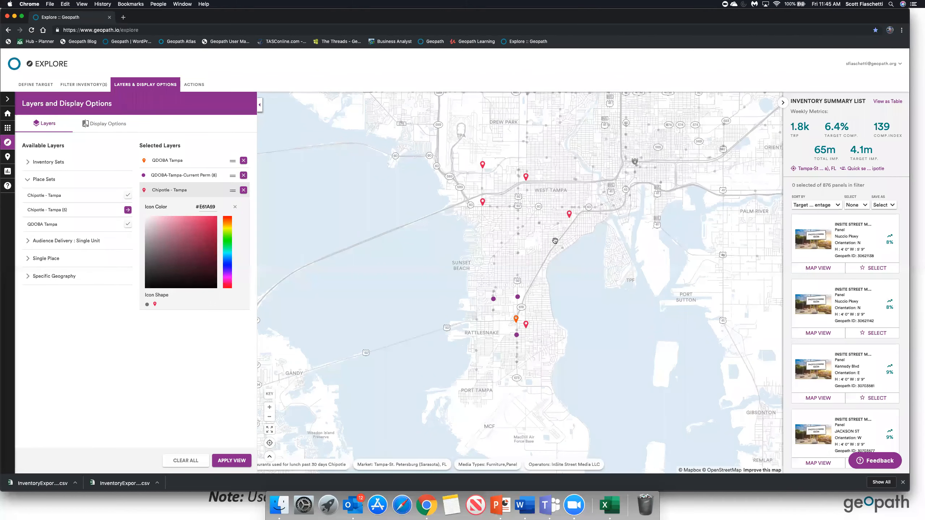
pyautogui.scroll(-5, 555, 241)
pyautogui.moveTo(645, 266); pyautogui.dragTo(590, 235)
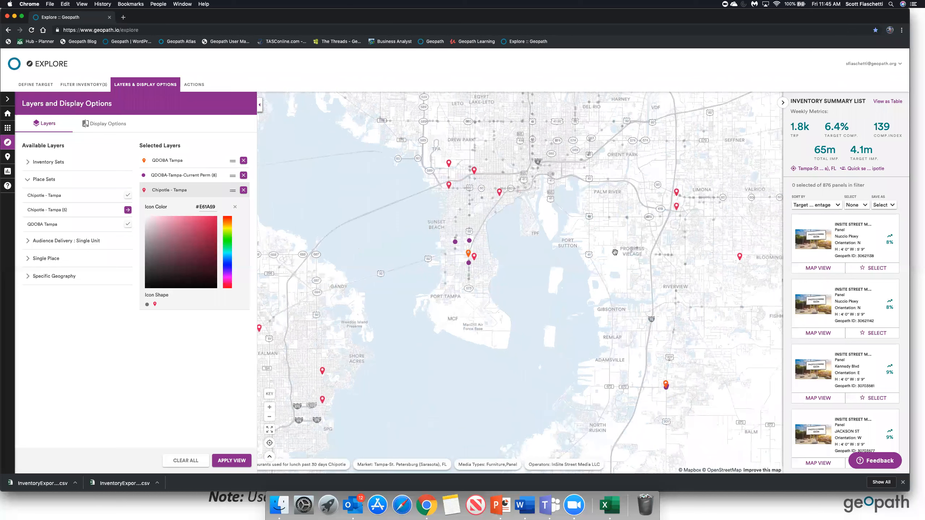
pyautogui.scroll(1, 615, 252)
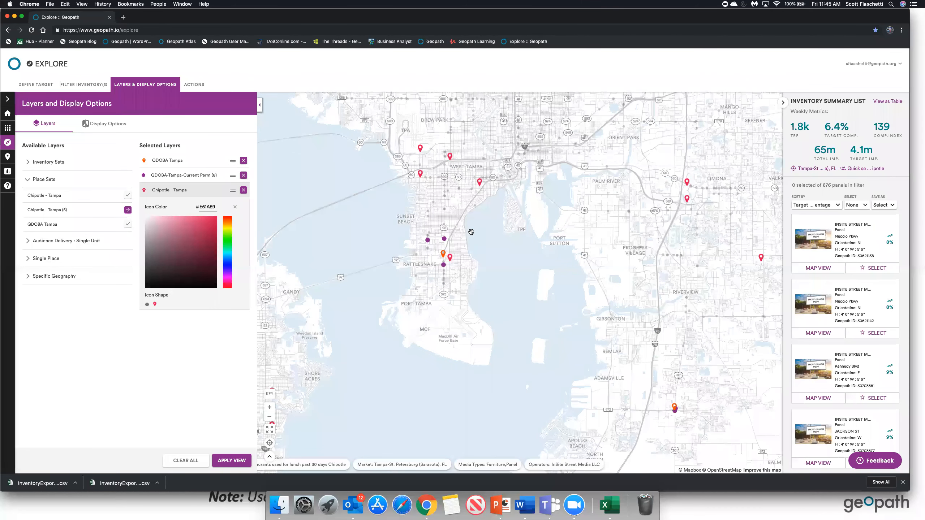
pyautogui.scroll(-1, 471, 232)
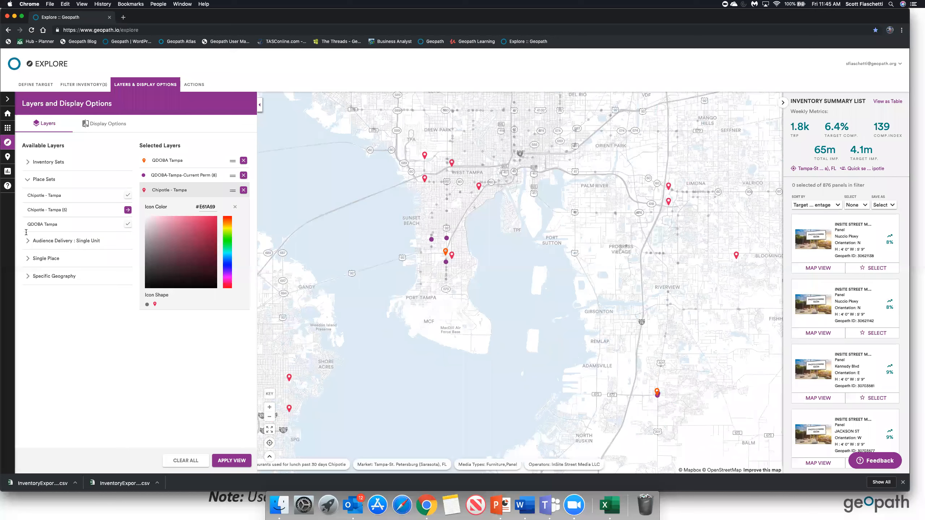
# Step: Expand the available Inventory Sets and examine the QDOBA-Tampa sets in the list
pyautogui.click(28, 162)
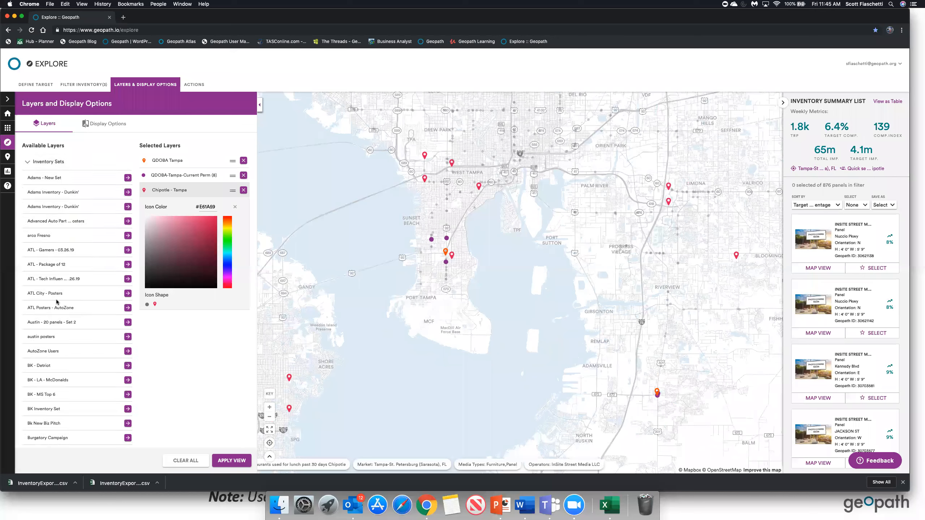
pyautogui.scroll(-1, 72, 343)
pyautogui.scroll(-15, 72, 343)
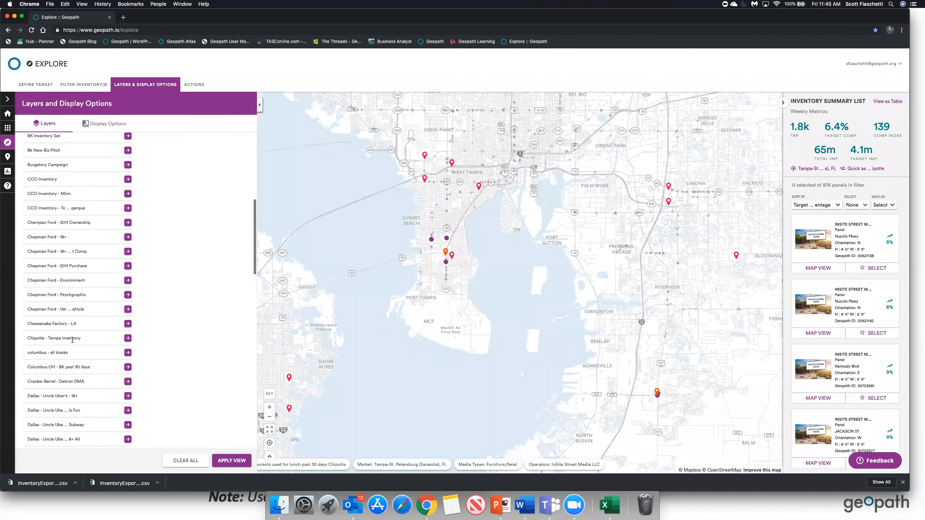
pyautogui.scroll(-10, 72, 339)
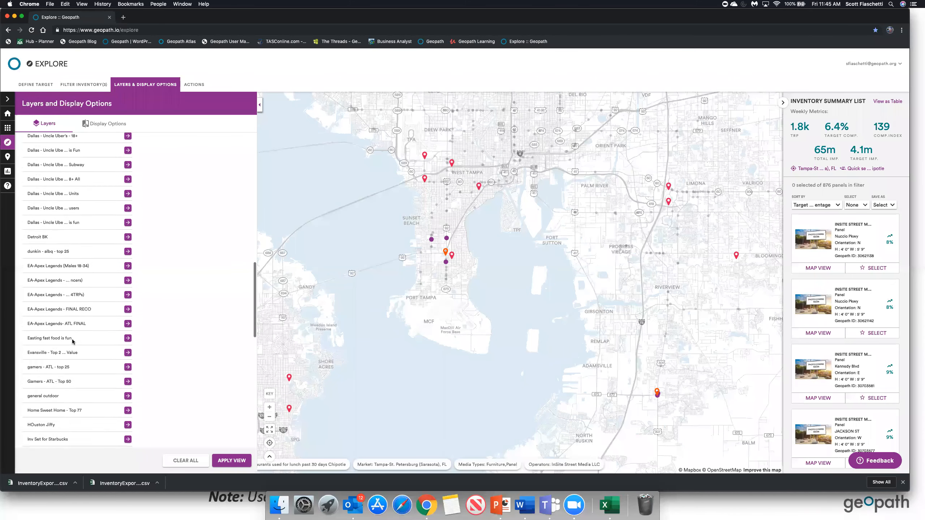
pyautogui.scroll(-8, 73, 342)
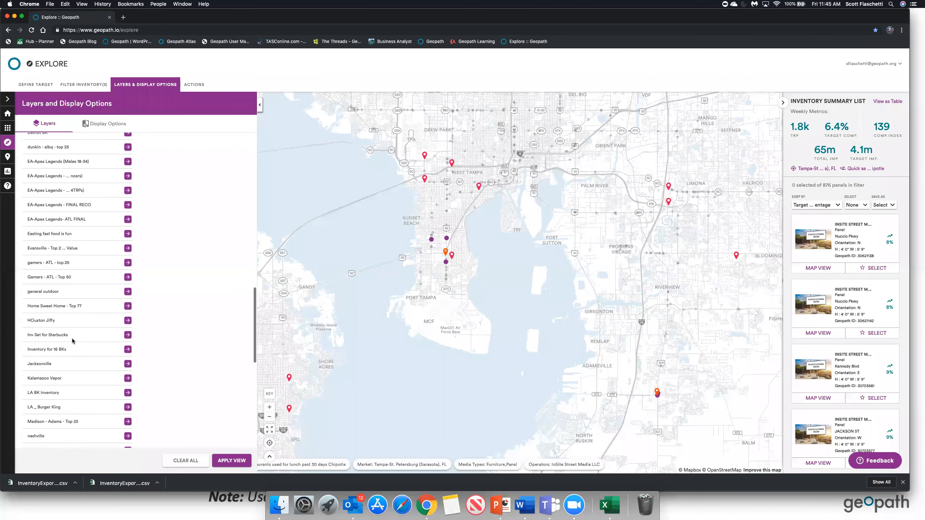
pyautogui.scroll(-8, 73, 341)
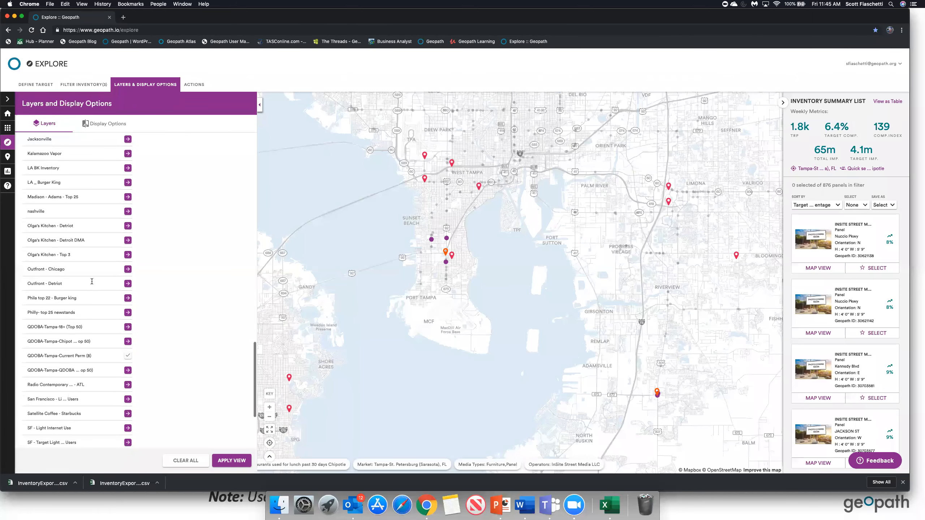
pyautogui.scroll(5, 158, 299)
pyautogui.scroll(1, 159, 299)
pyautogui.scroll(-1, 159, 300)
pyautogui.scroll(1, 531, 392)
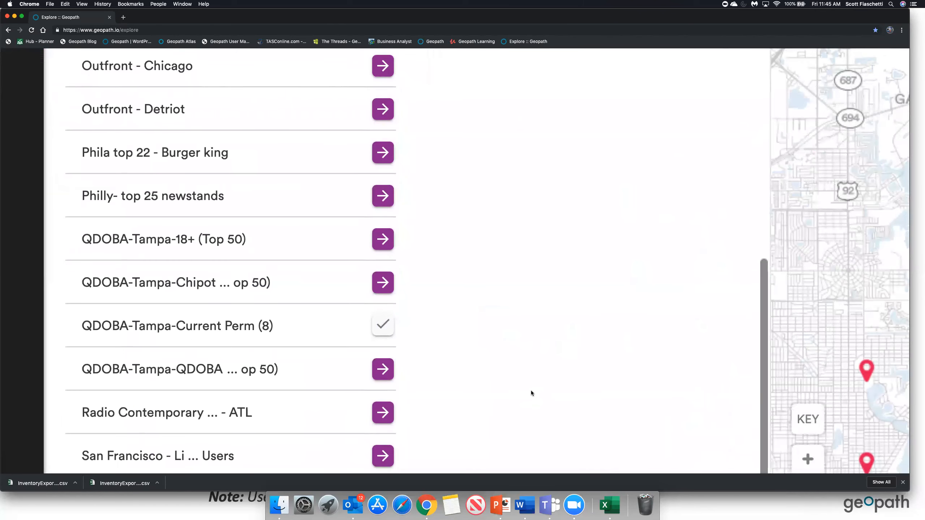
pyautogui.scroll(-1, 530, 391)
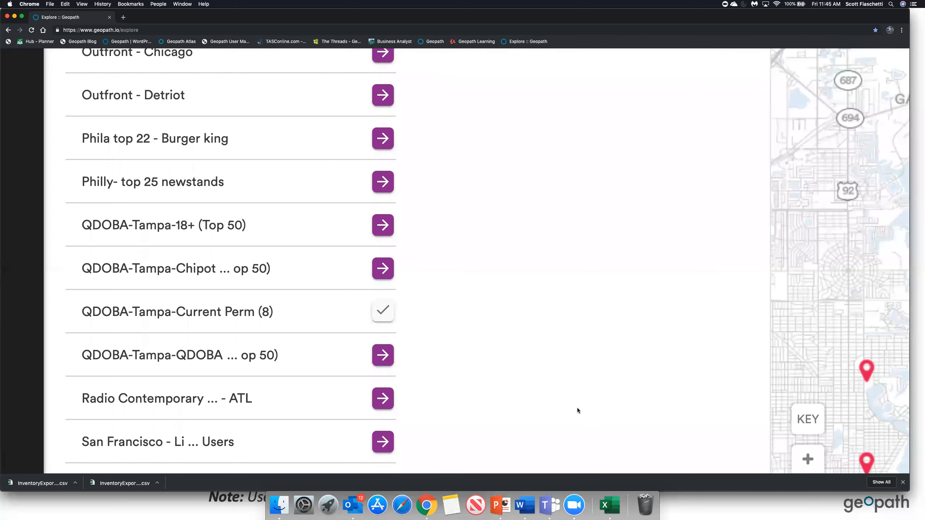
pyautogui.scroll(-5, 577, 408)
pyautogui.scroll(-2, 577, 408)
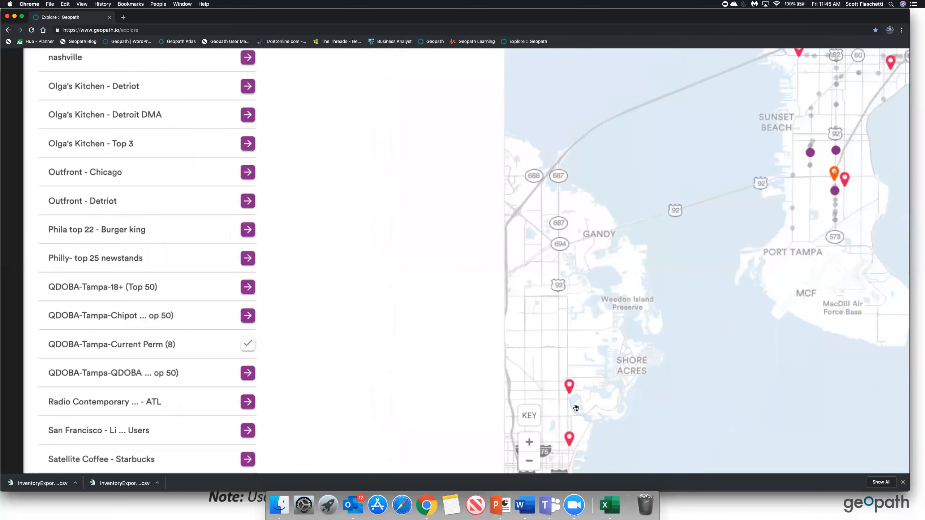
pyautogui.scroll(-5, 490, 380)
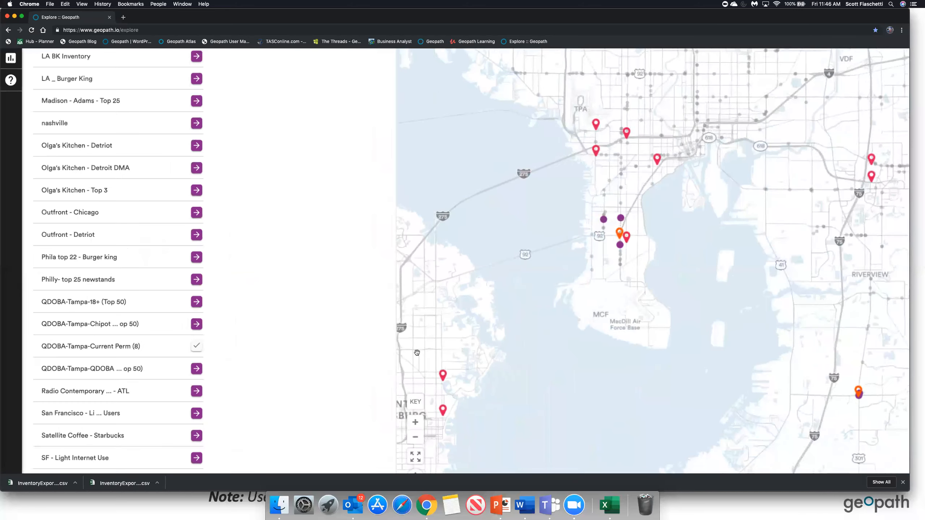
pyautogui.scroll(-5, 331, 316)
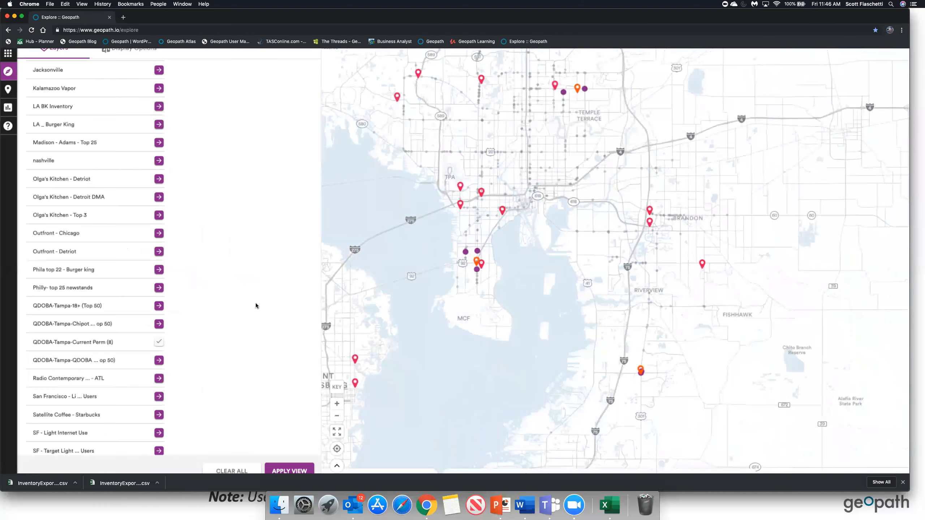
pyautogui.scroll(-5, 255, 305)
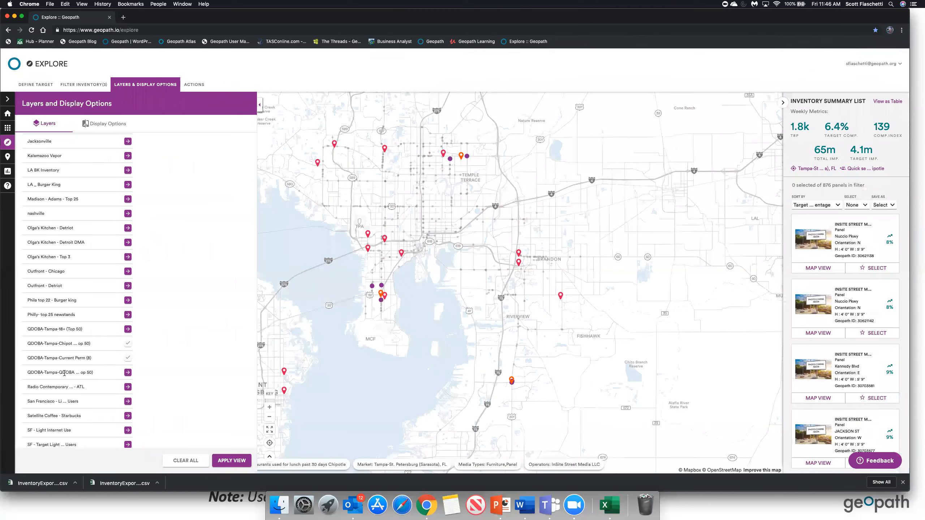
# Step: Add the QDOBA-Tampa Chipotle and QDOBA Top 50 inventory sets to the selected layers
pyautogui.click(128, 373)
pyautogui.scroll(15, 179, 326)
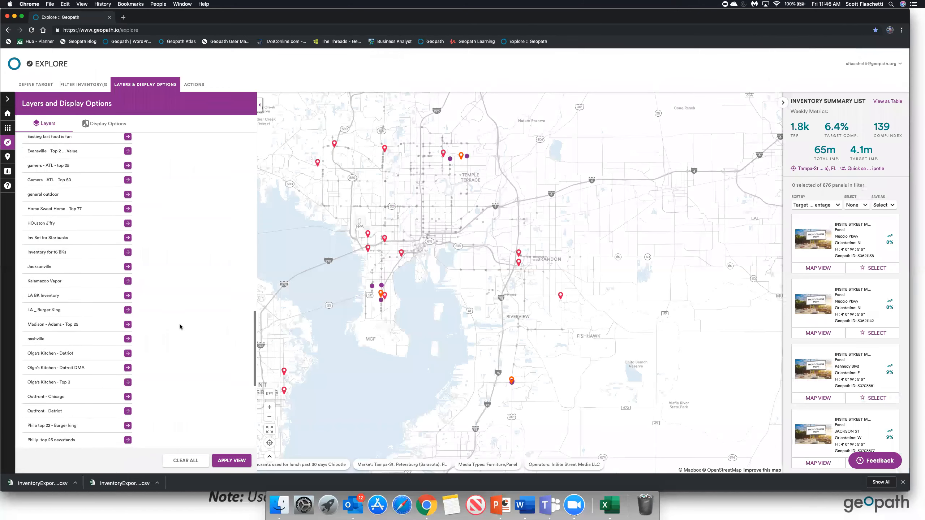
pyautogui.scroll(5, 180, 328)
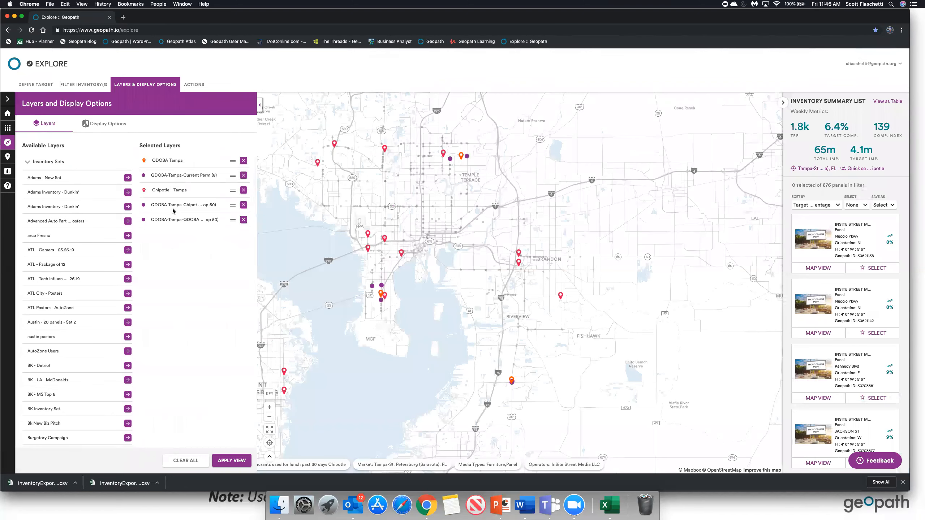
pyautogui.moveTo(532, 335); pyautogui.dragTo(566, 327)
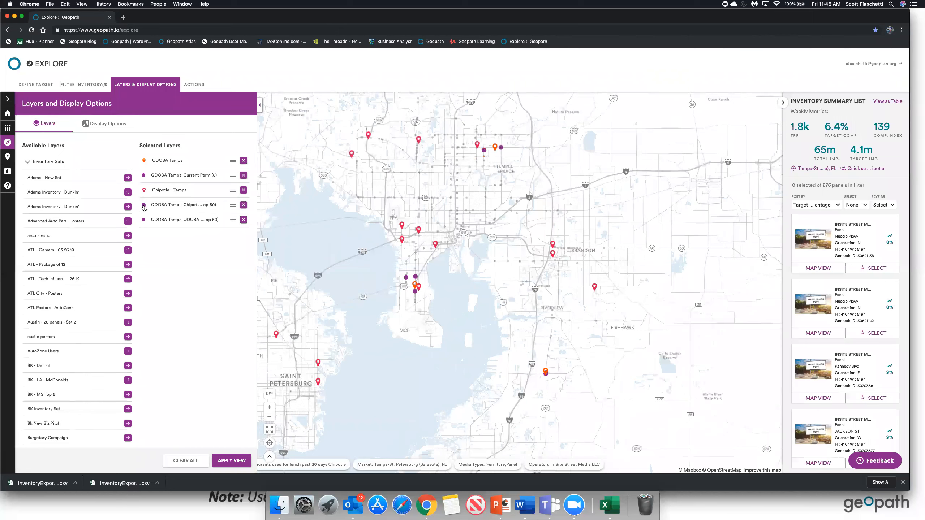
# Step: Colour the Chipotle Top 50 layer pink (#FF006A) and the QDOBA Top 50 layer green (#35AB2C), applying both to the map
pyautogui.click(144, 207)
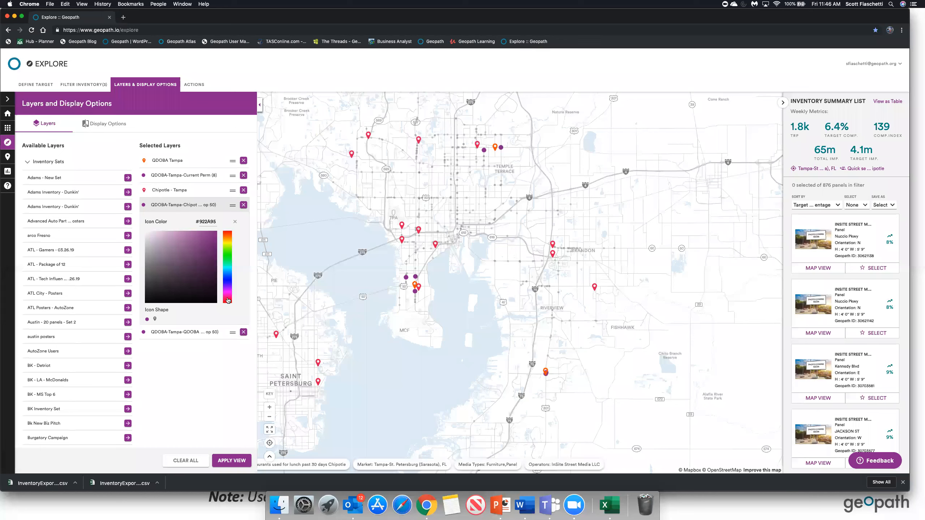
pyautogui.click(227, 301)
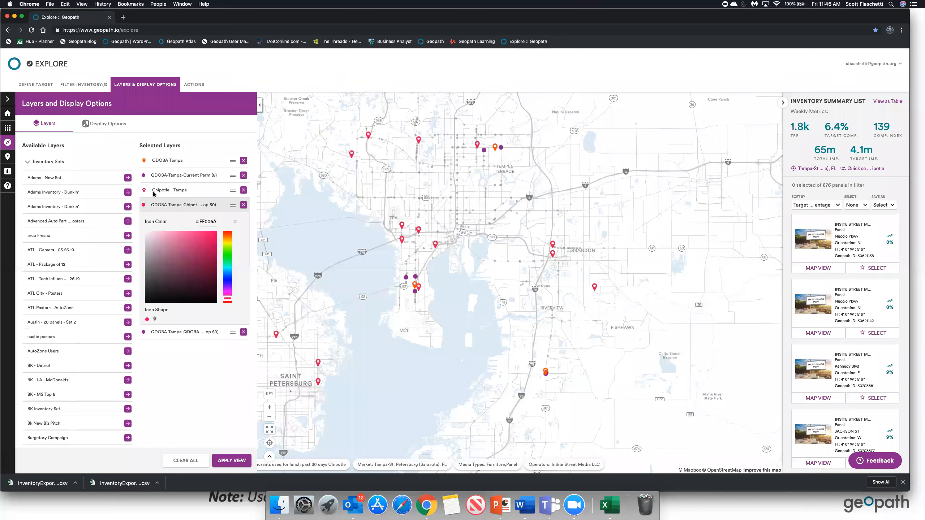
pyautogui.click(144, 333)
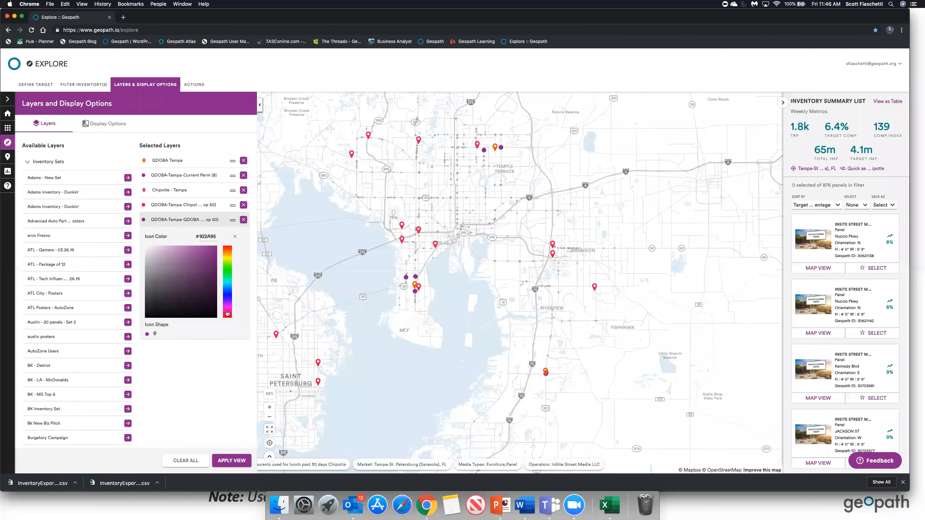
pyautogui.click(228, 270)
pyautogui.click(198, 269)
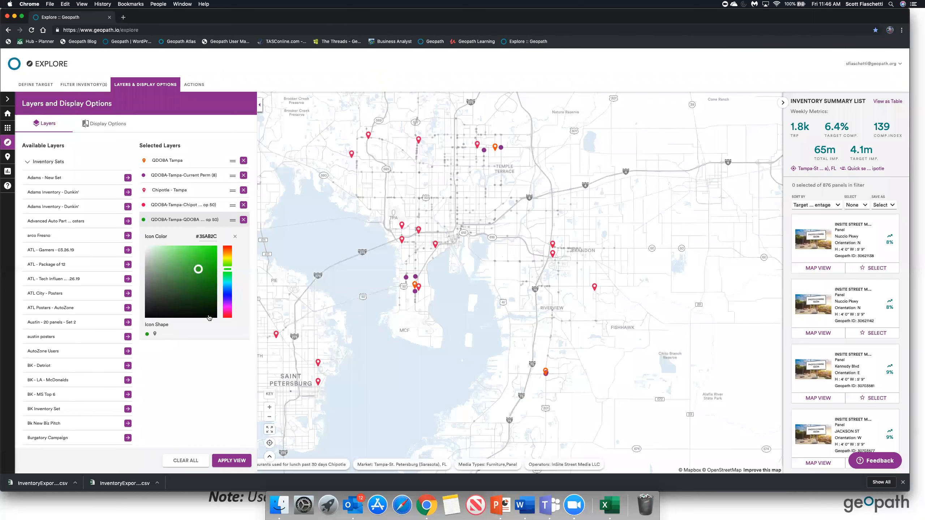
pyautogui.click(221, 462)
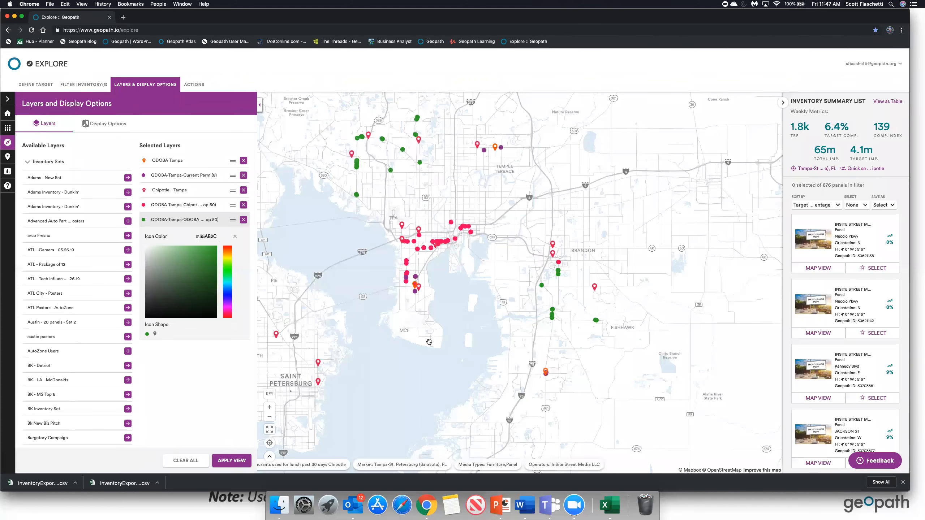
pyautogui.scroll(-2, 453, 333)
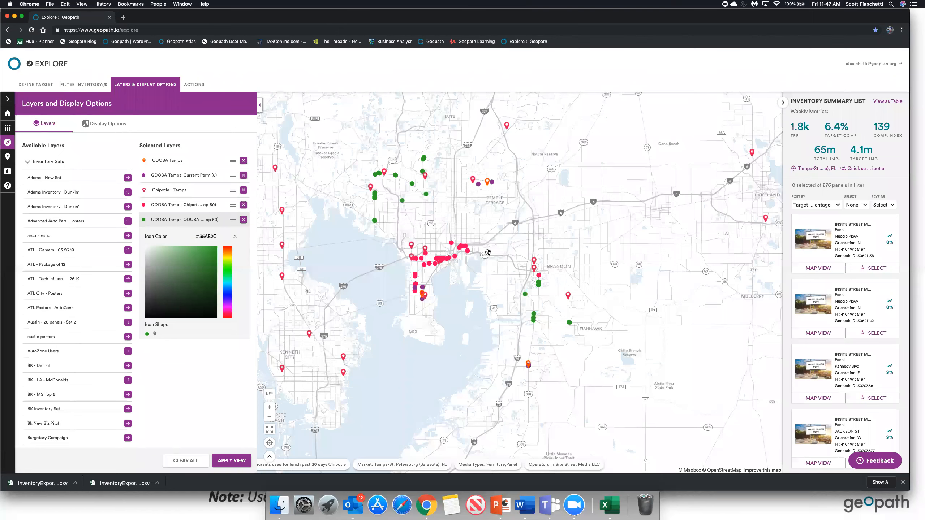
pyautogui.scroll(2, 447, 268)
pyautogui.scroll(1, 446, 269)
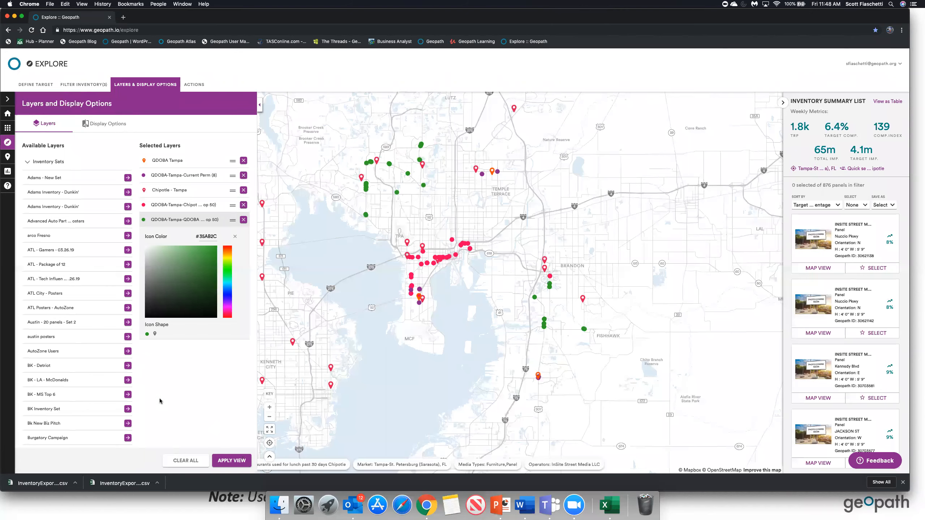
# Step: Add the QDOBA-Tampa-18+ (Top 50) inventory set to the selected layers
pyautogui.scroll(-5, 159, 401)
pyautogui.scroll(-3, 159, 400)
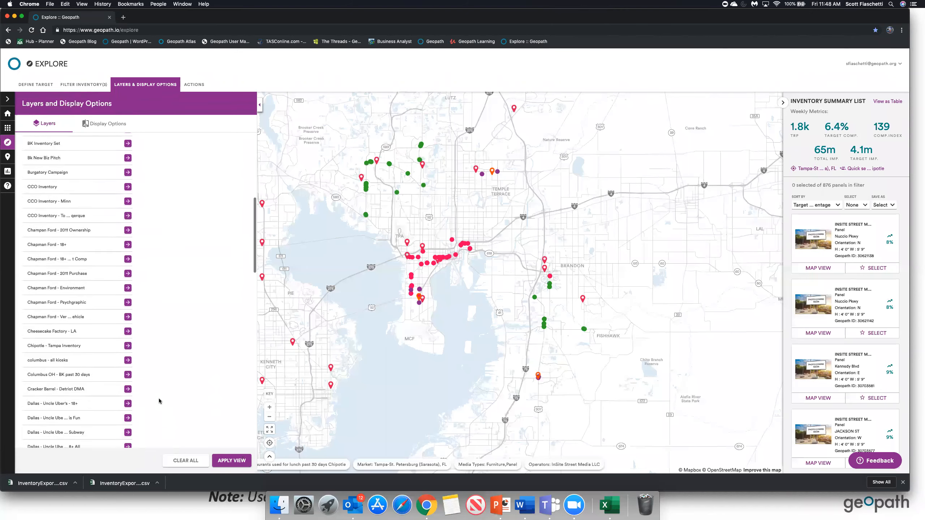
pyautogui.scroll(-15, 123, 400)
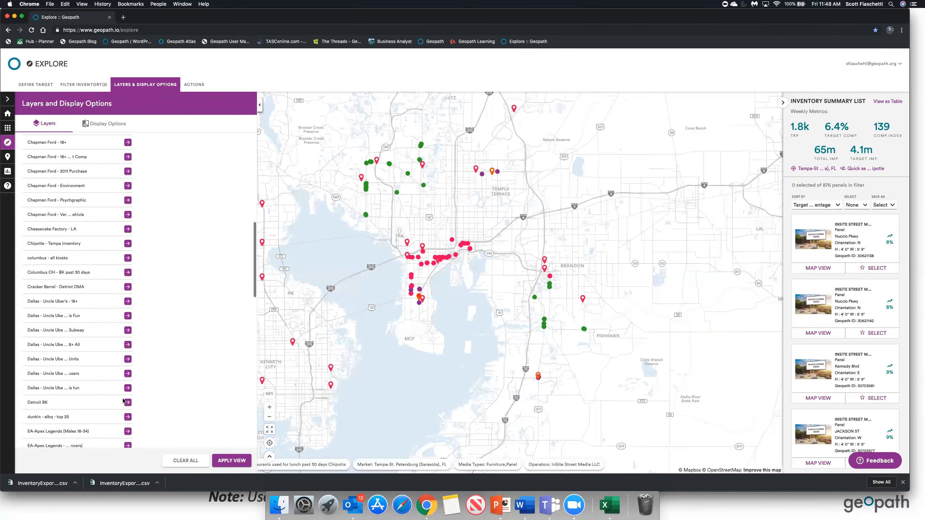
pyautogui.scroll(-8, 123, 401)
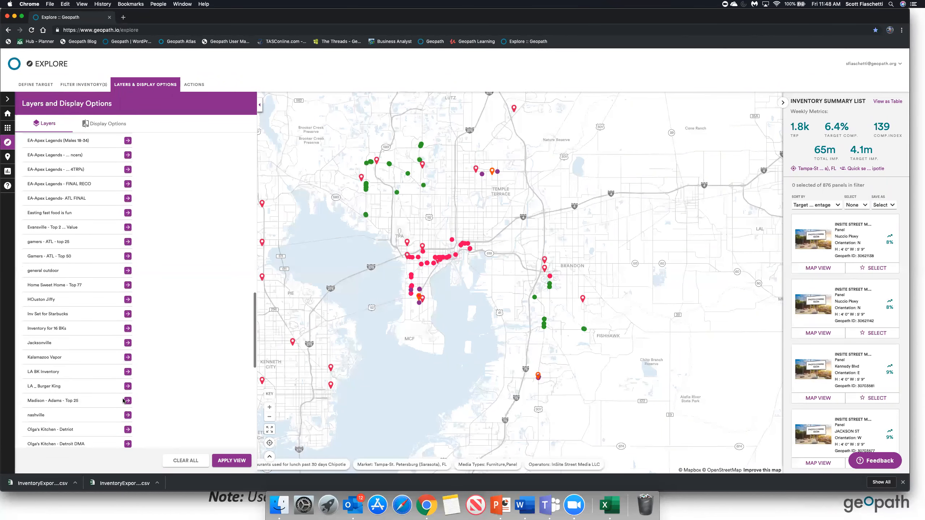
pyautogui.scroll(-5, 123, 401)
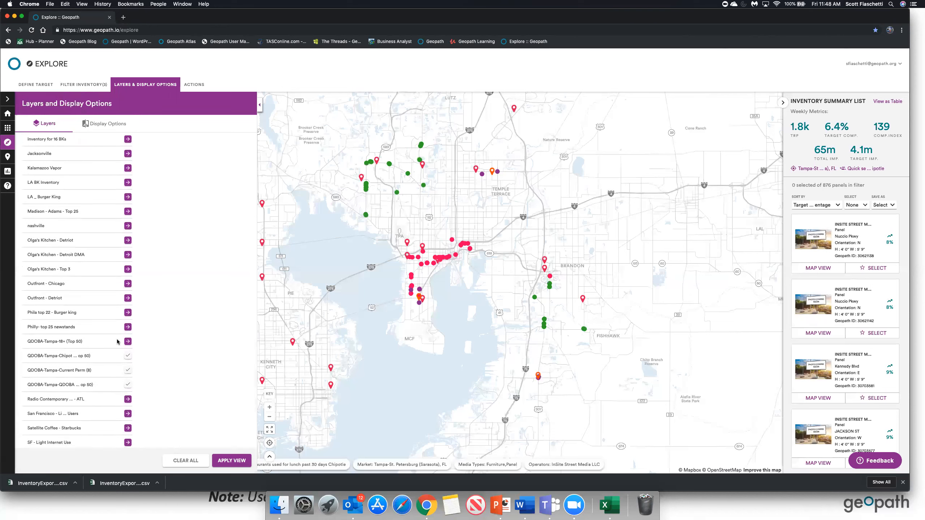
pyautogui.click(128, 341)
pyautogui.scroll(15, 152, 340)
pyautogui.scroll(10, 157, 345)
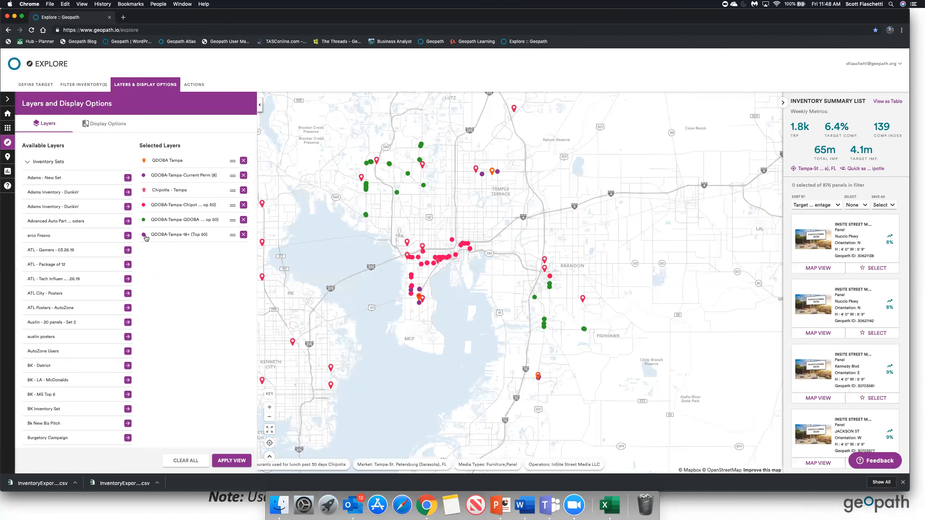
# Step: Set the QDOBA-Tampa-18+ (Top 50) layer's icon colour to blue (#0300FF) and apply the view
pyautogui.click(143, 235)
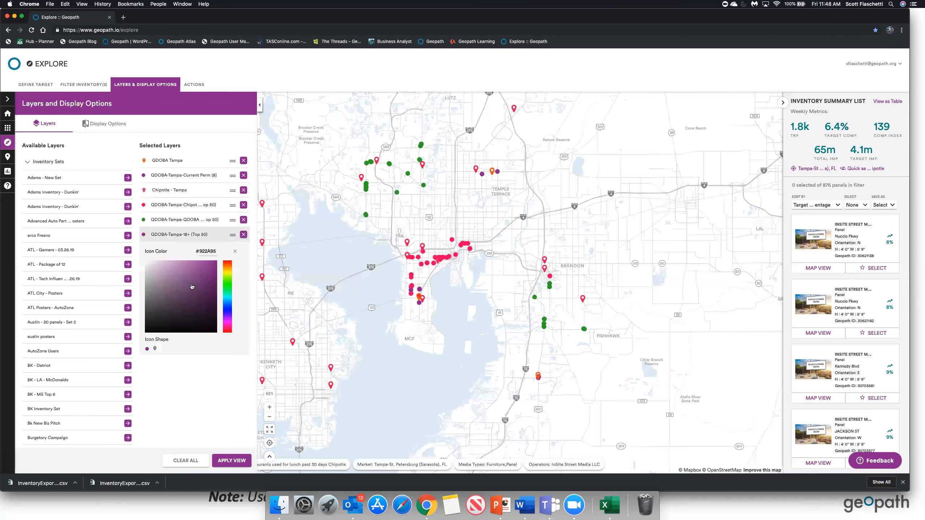
pyautogui.click(227, 310)
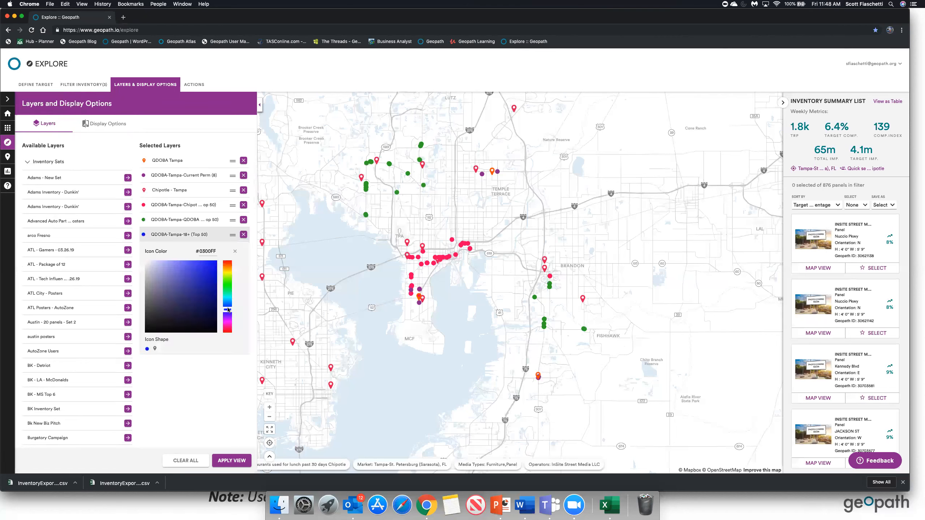
pyautogui.click(230, 460)
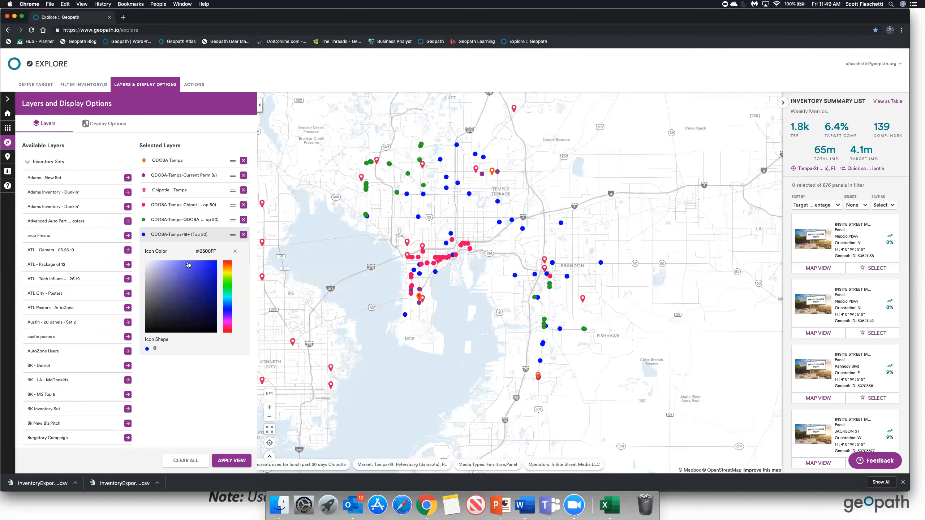
# Step: Preview the printout of the current map and inventory list in Landscape layout, and close it without printing
pyautogui.click(203, 89)
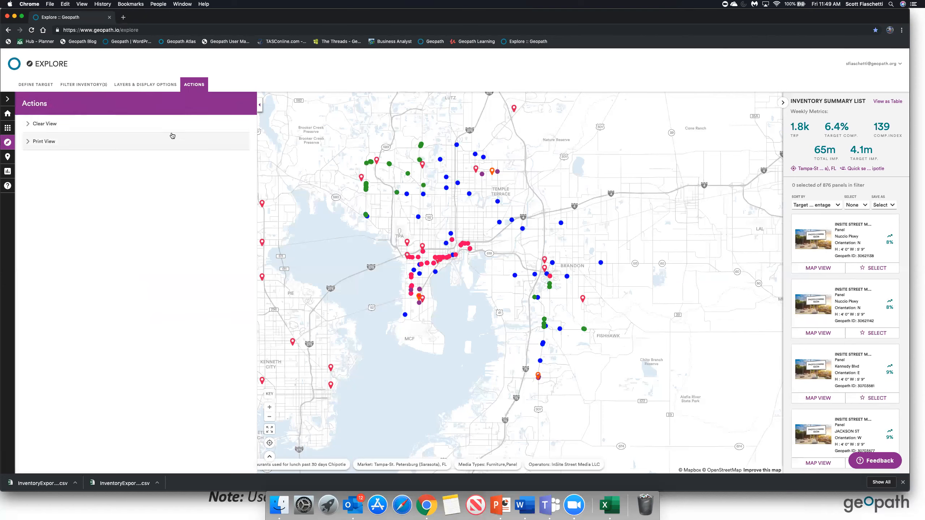
pyautogui.click(34, 144)
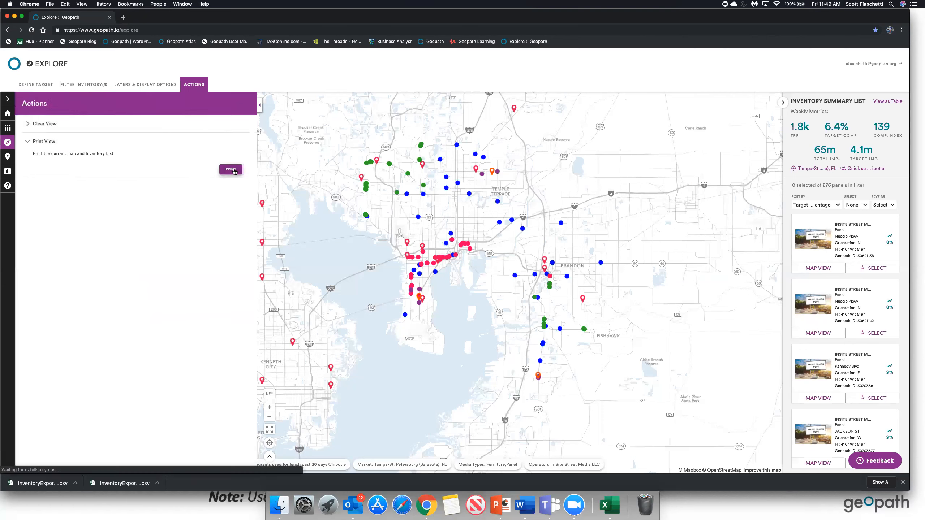
pyautogui.click(233, 169)
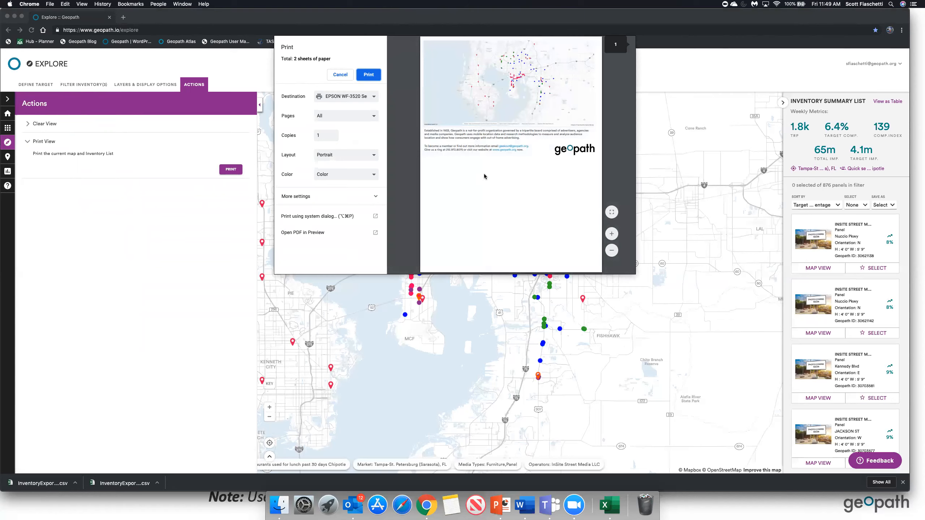
pyautogui.click(376, 159)
pyautogui.click(368, 164)
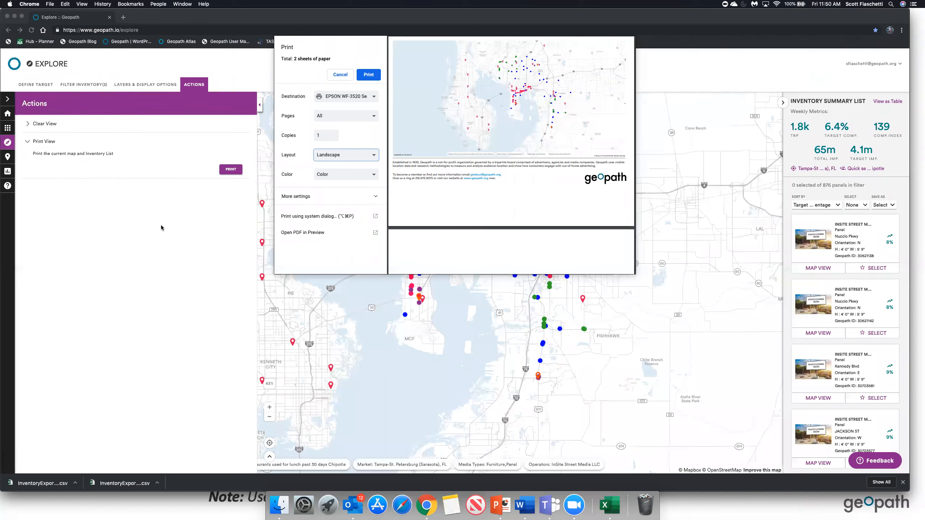
pyautogui.click(335, 74)
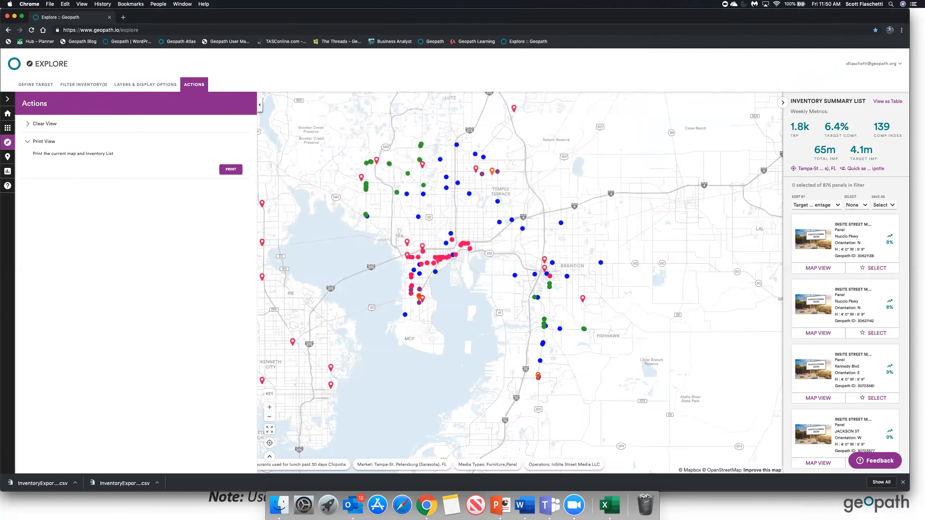
# Step: Switch to Microsoft Excel
pyautogui.press('super+Tab')
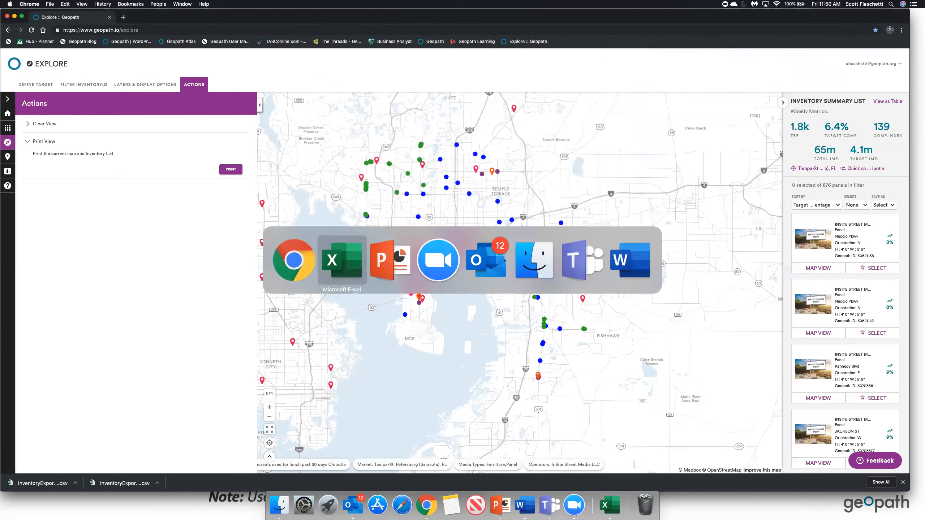